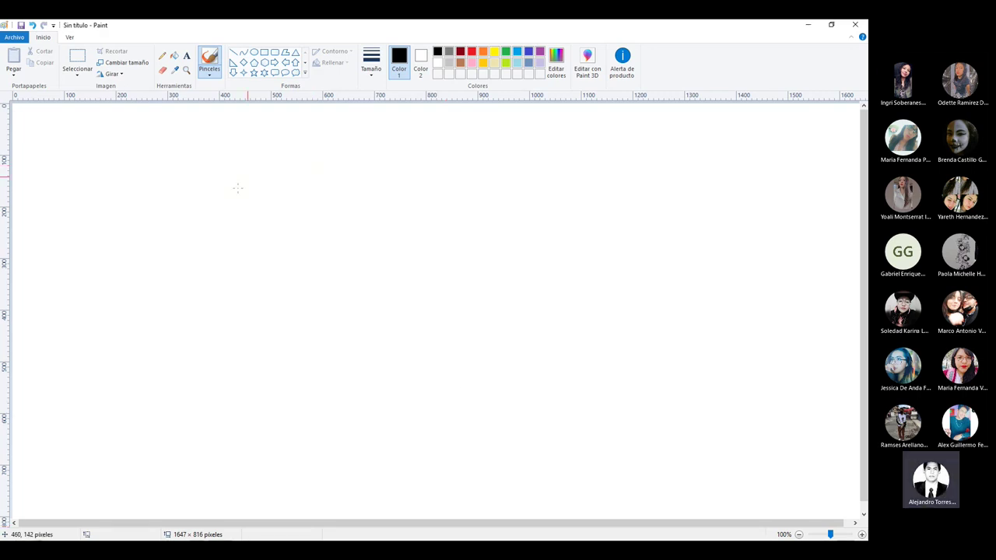
Handwrite P1, UV and an arrow on the canvas, using undo and redo to fix the EC5 strokes.
mouse_move(161, 192)
mouse_down()
mouse_move(175, 231)
mouse_move(179, 191)
mouse_move(174, 210)
mouse_move(207, 209)
mouse_move(208, 225)
mouse_up()
drag(201, 226, 231, 225)
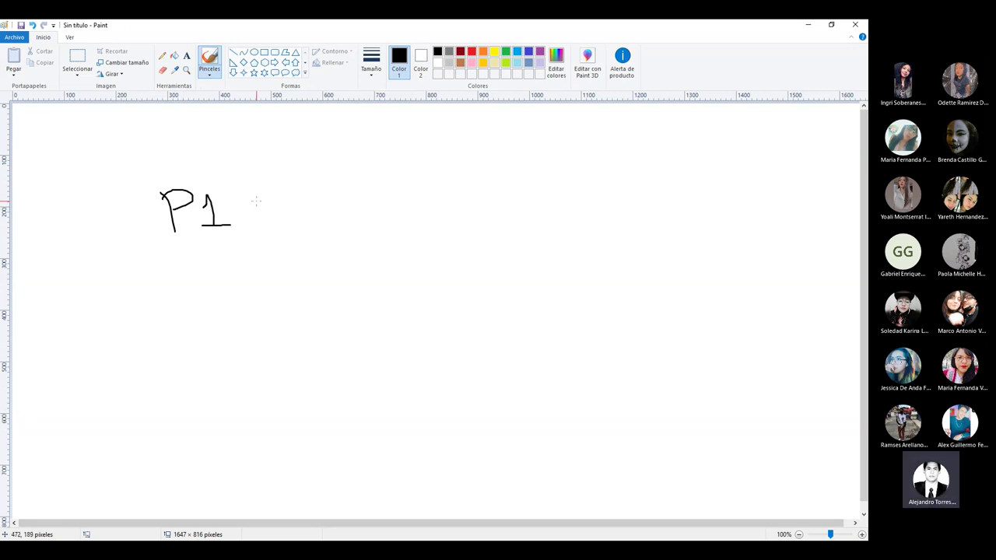
mouse_move(279, 193)
mouse_down()
mouse_move(298, 192)
mouse_move(315, 232)
mouse_up()
mouse_move(314, 192)
mouse_down()
mouse_move(342, 226)
mouse_move(353, 180)
mouse_up()
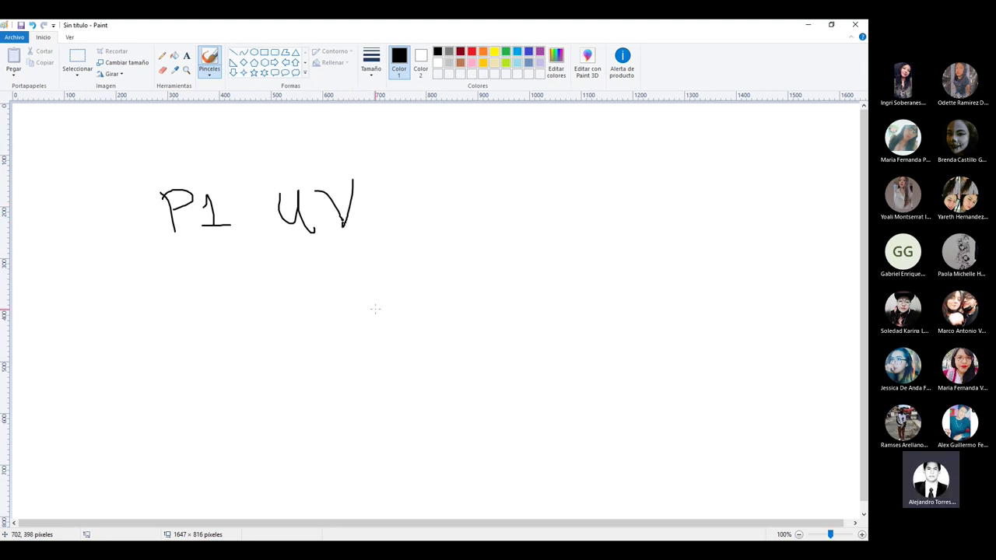
mouse_move(401, 212)
mouse_down()
mouse_move(507, 222)
mouse_move(480, 210)
mouse_move(504, 200)
mouse_move(529, 221)
mouse_move(559, 213)
mouse_move(561, 198)
mouse_move(627, 207)
mouse_move(628, 218)
mouse_up()
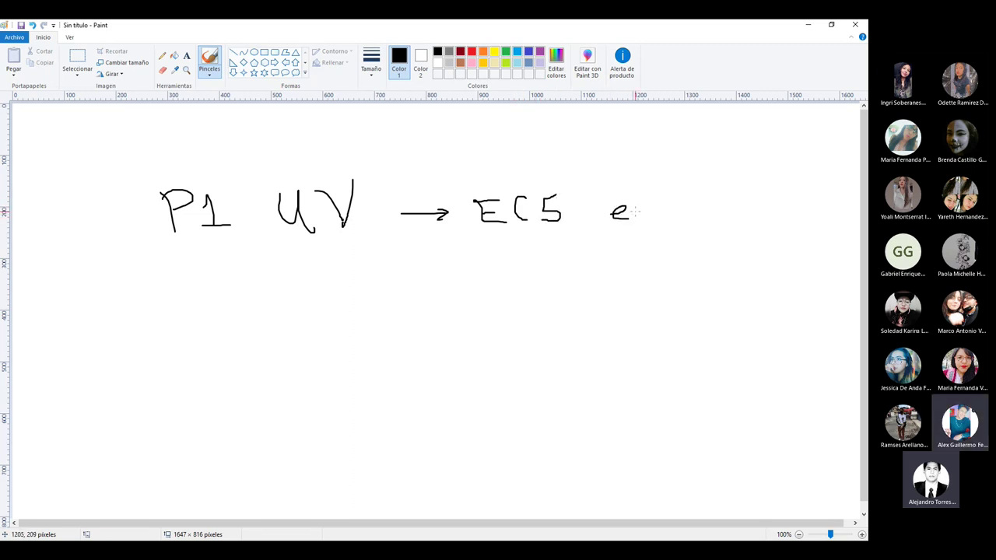
key(ctrl+z)
key(ctrl+z)
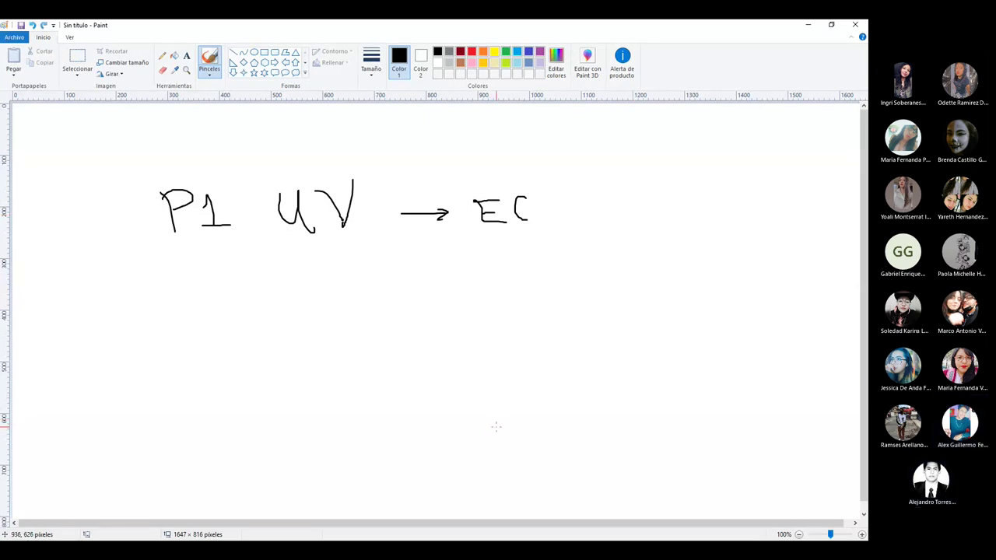
key(ctrl+y)
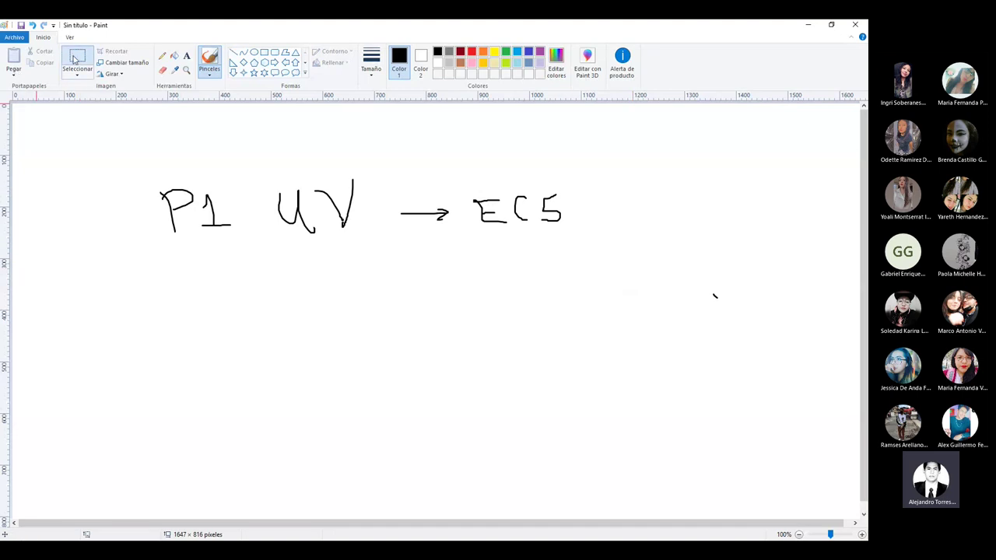
Select the entire handwritten 'P1 UV → EC5' note and delete it.
click(77, 62)
drag(142, 154, 740, 340)
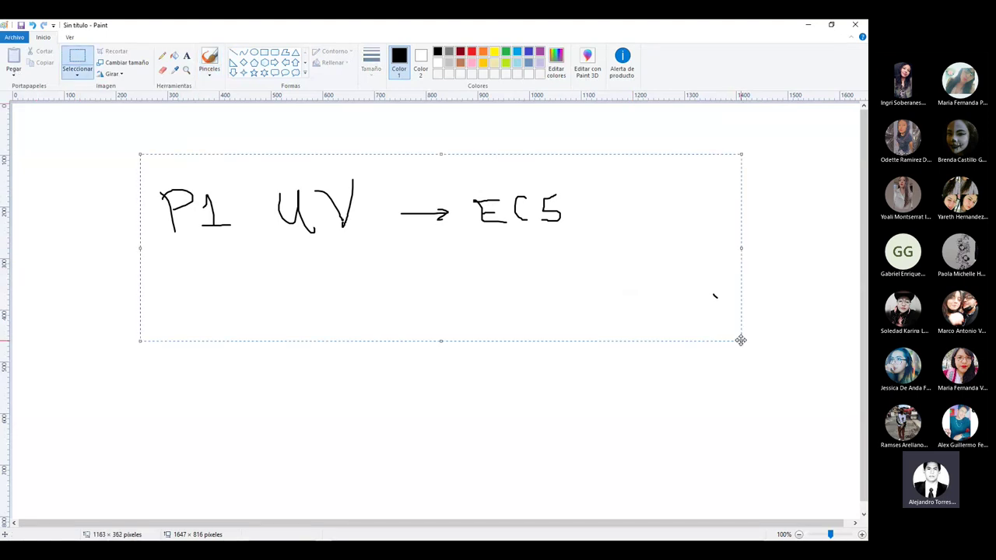
key(Delete)
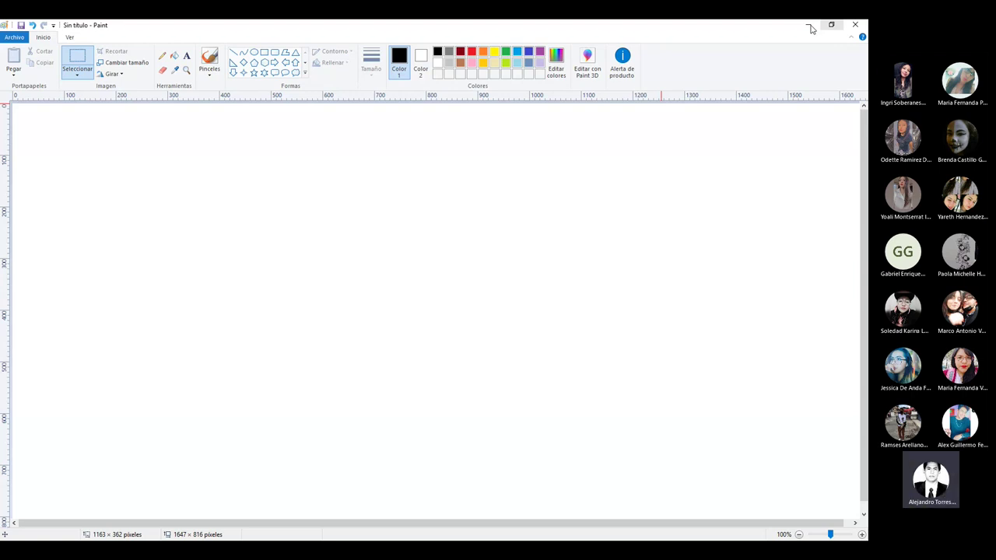
Minimize Paint to get back to the Excel workbook.
click(809, 26)
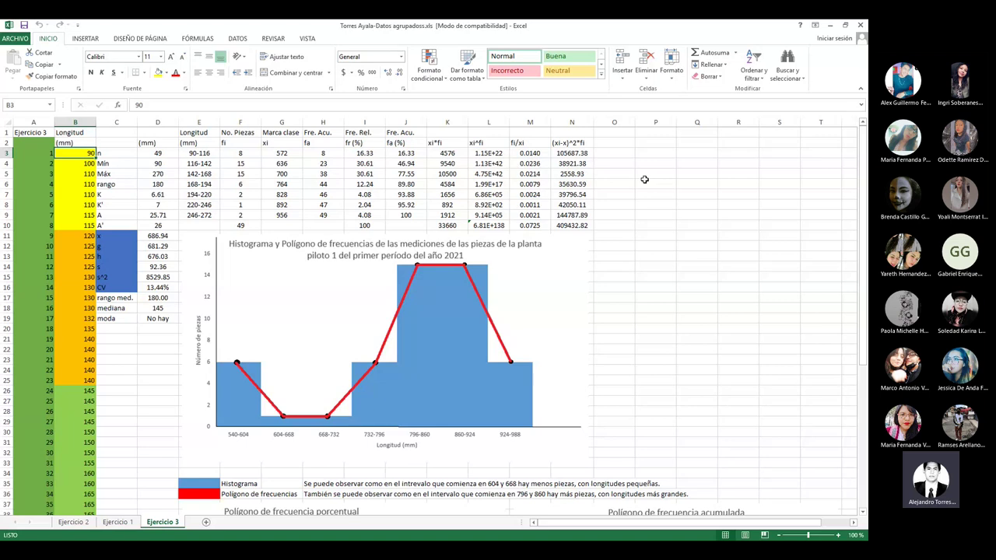
Try Move or Copy on Ejercicio 2, toggling Crear una copia on and off, then cancel unchanged.
right_click(83, 522)
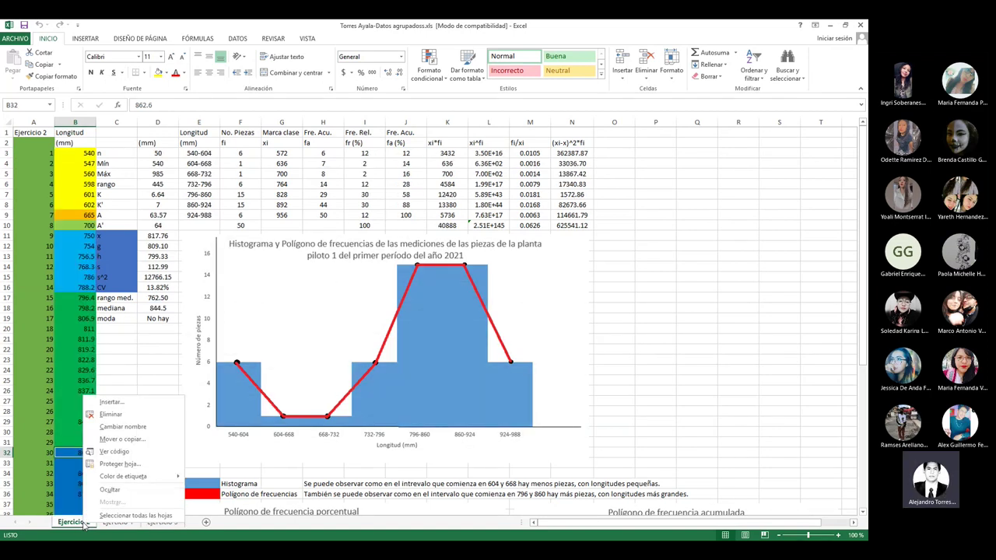
click(111, 440)
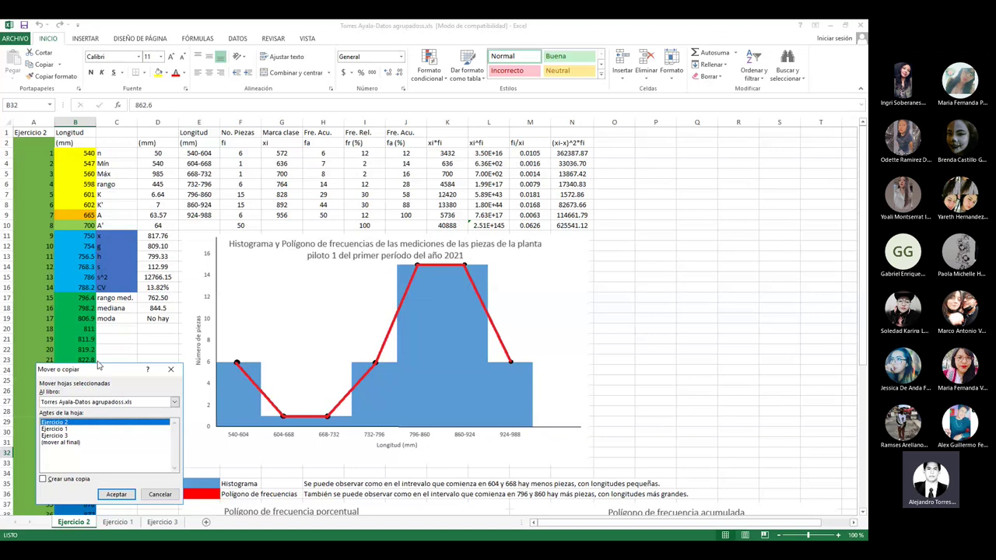
click(67, 442)
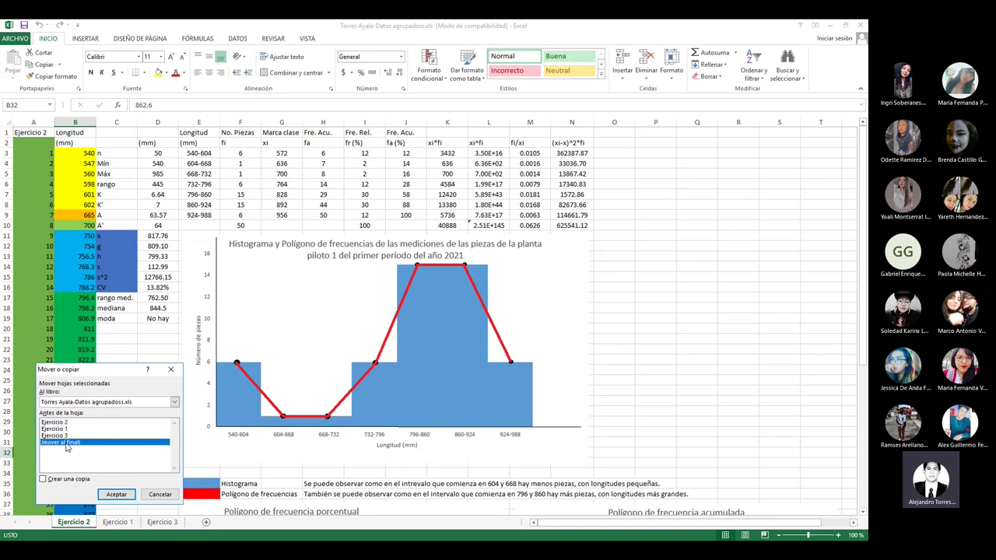
click(43, 480)
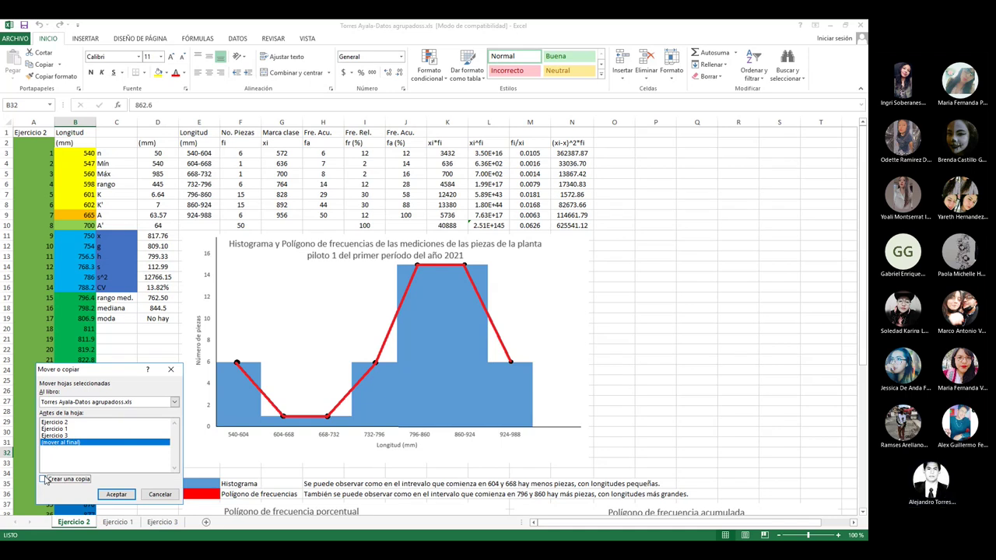
click(44, 480)
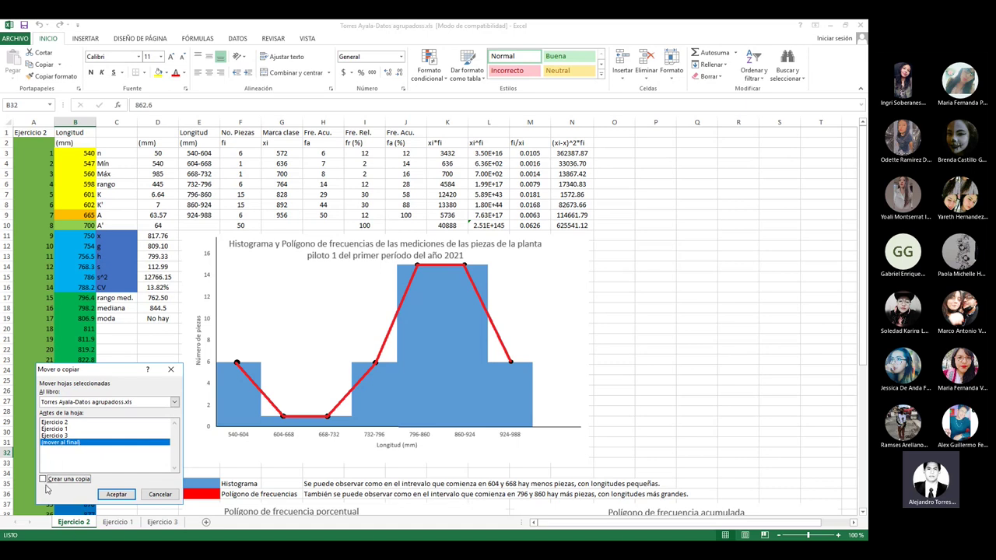
click(171, 368)
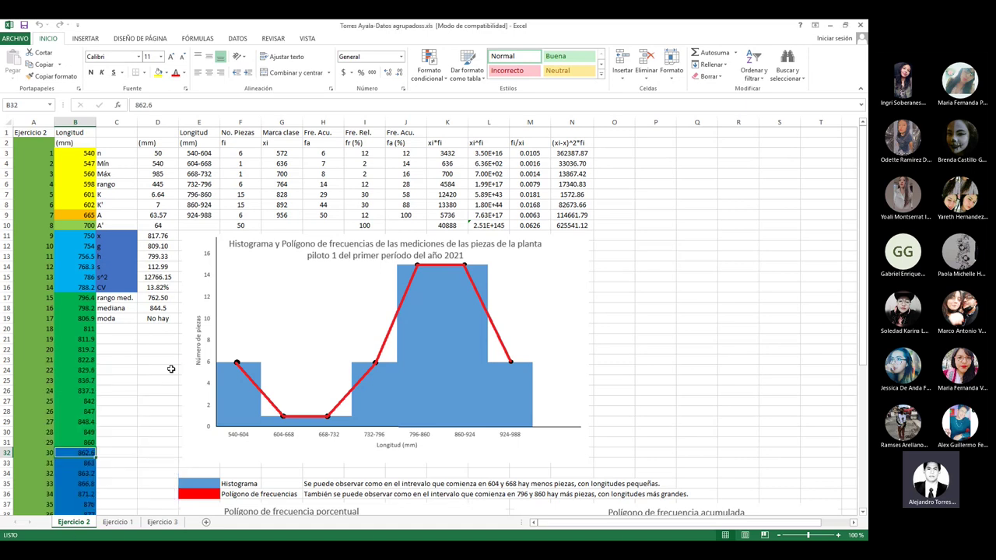
Flip between the Ejercicio 2 and Ejercicio 3 sheets, ending on Ejercicio 3.
click(163, 526)
key(ctrl+Page_Up)
key(ctrl+Page_Up)
click(161, 526)
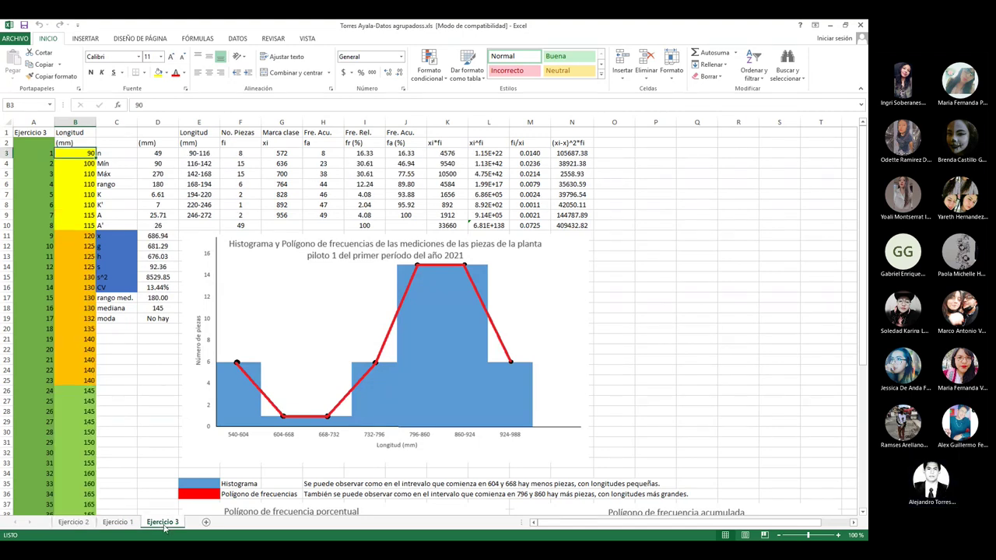
click(78, 523)
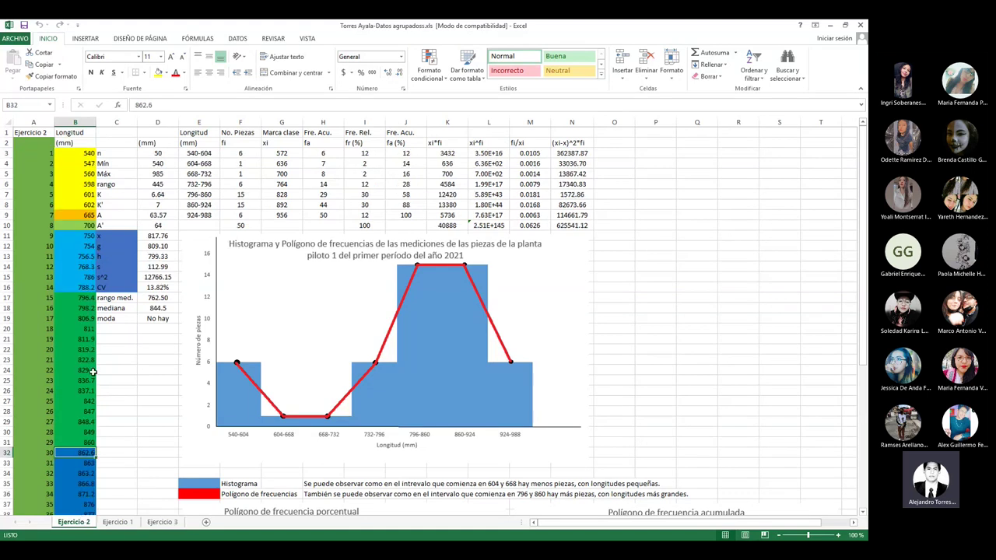
click(162, 524)
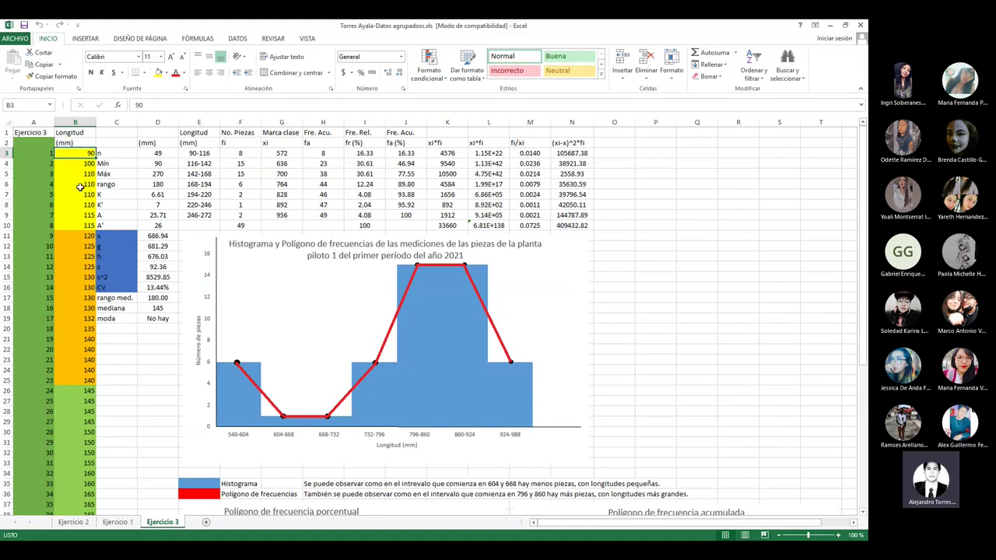
Sort the Longitud values smallest to largest, then undo so the original order returns.
click(758, 78)
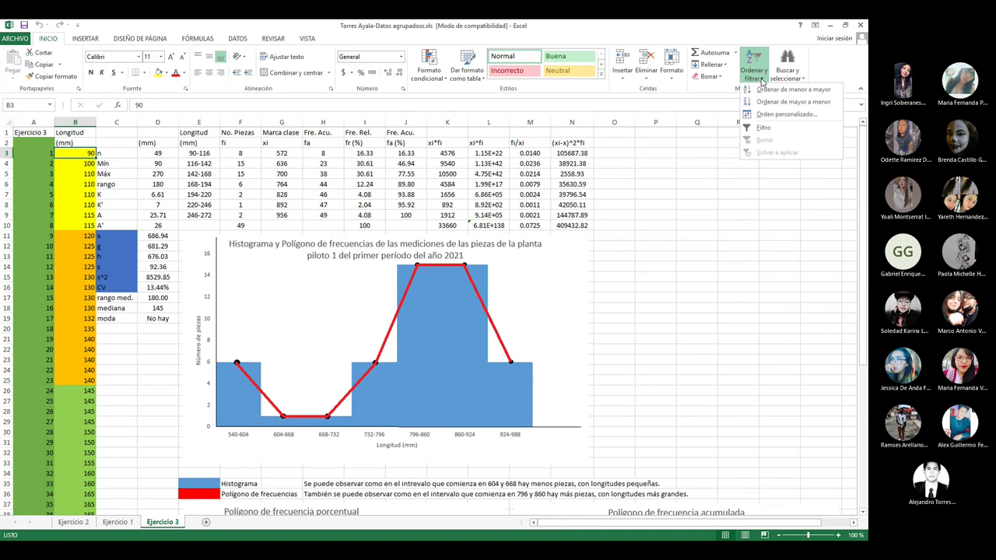
click(763, 89)
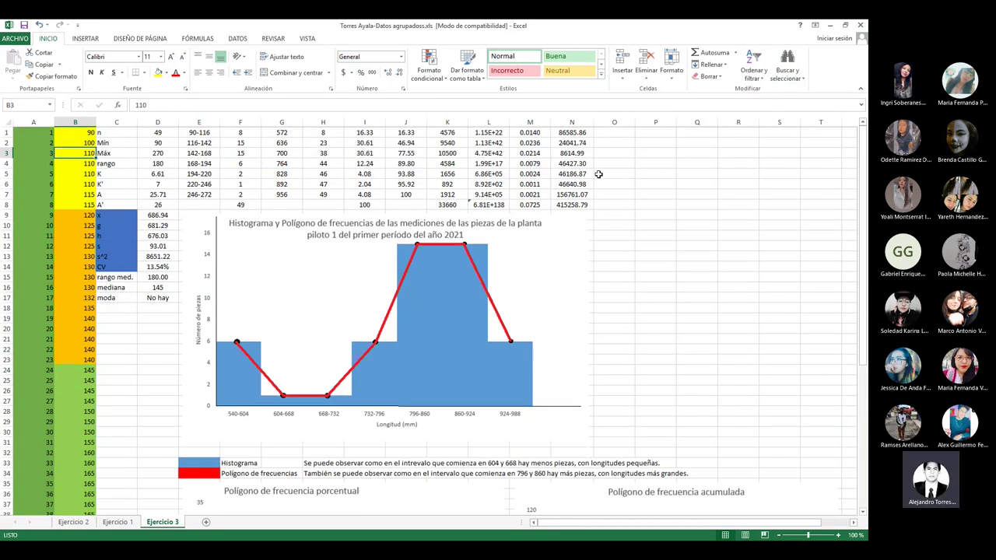
key(ctrl+z)
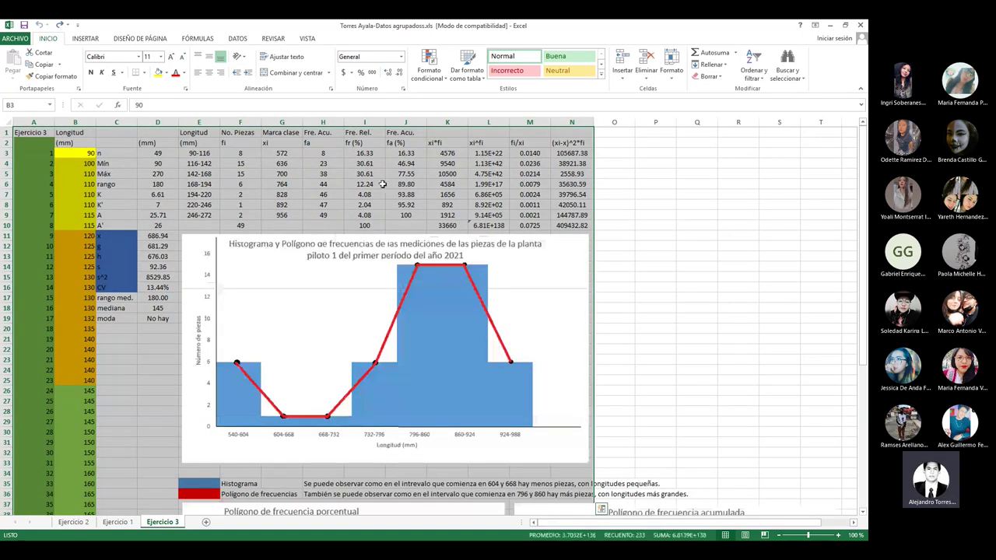
drag(83, 163, 84, 168)
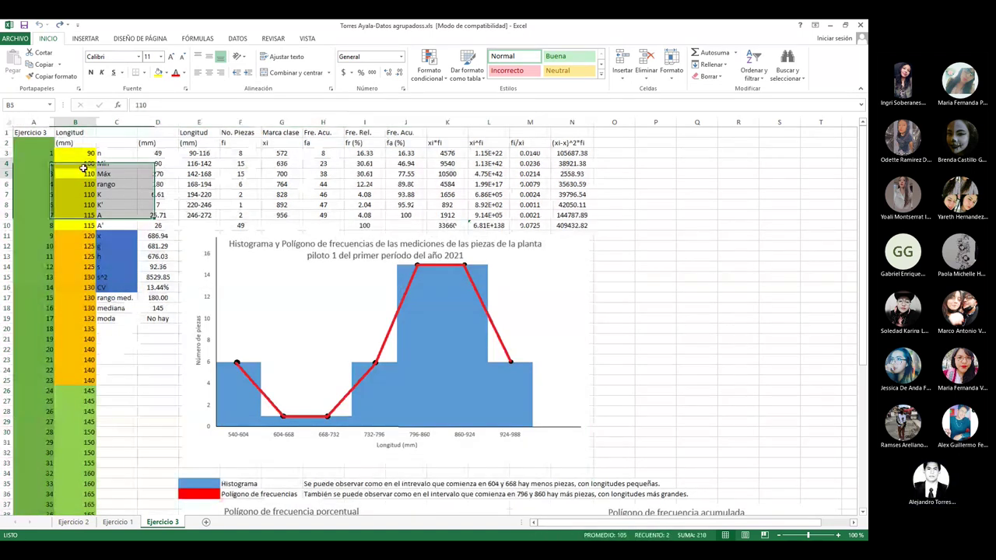
key(ctrl+z)
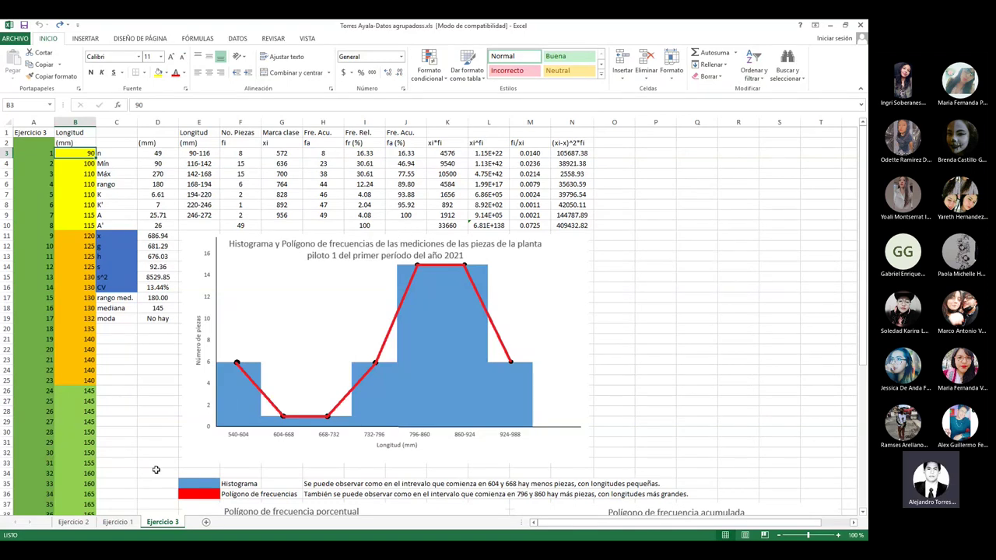
Show the Ejercicio 2 sheet with its first length 540 in B3 selected.
right_click(84, 528)
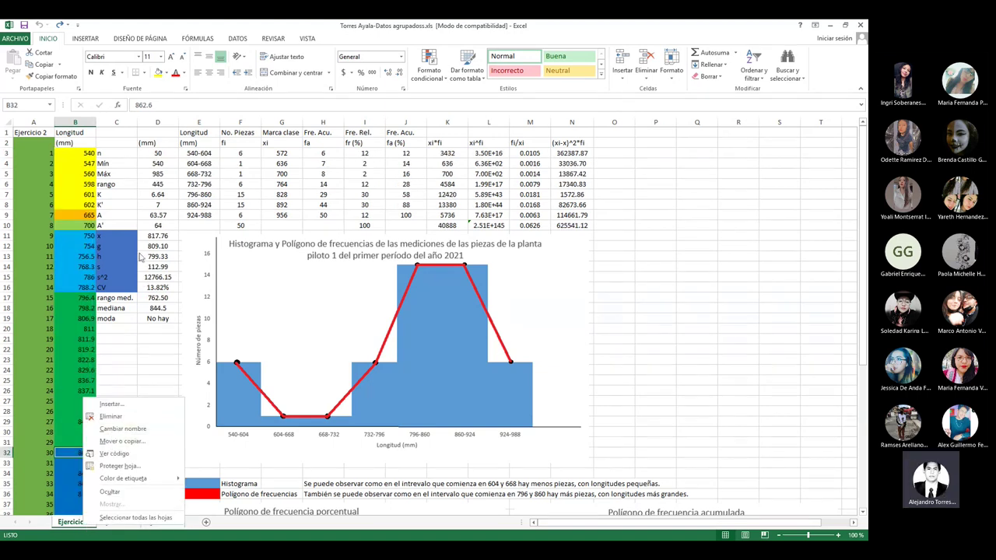
click(78, 154)
click(78, 155)
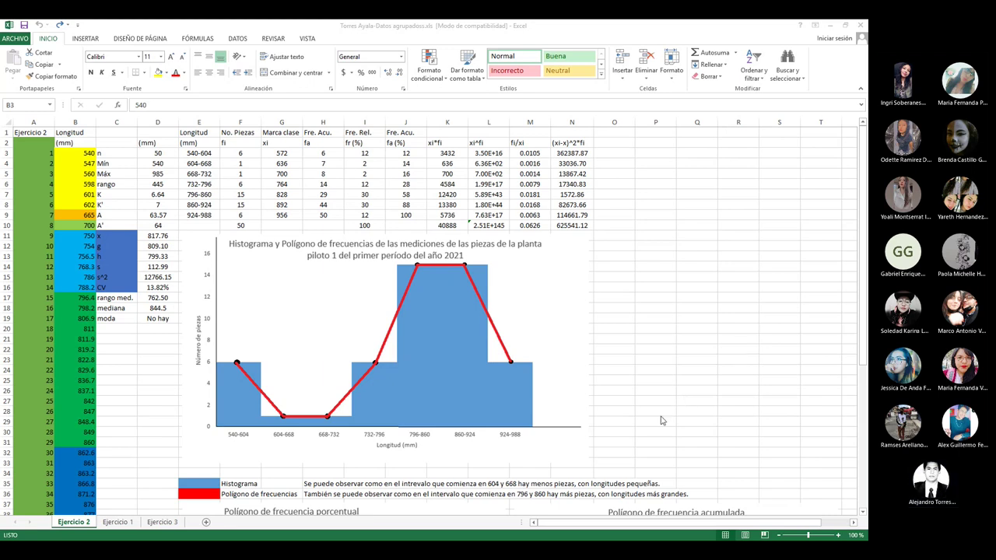
key(alt+Tab)
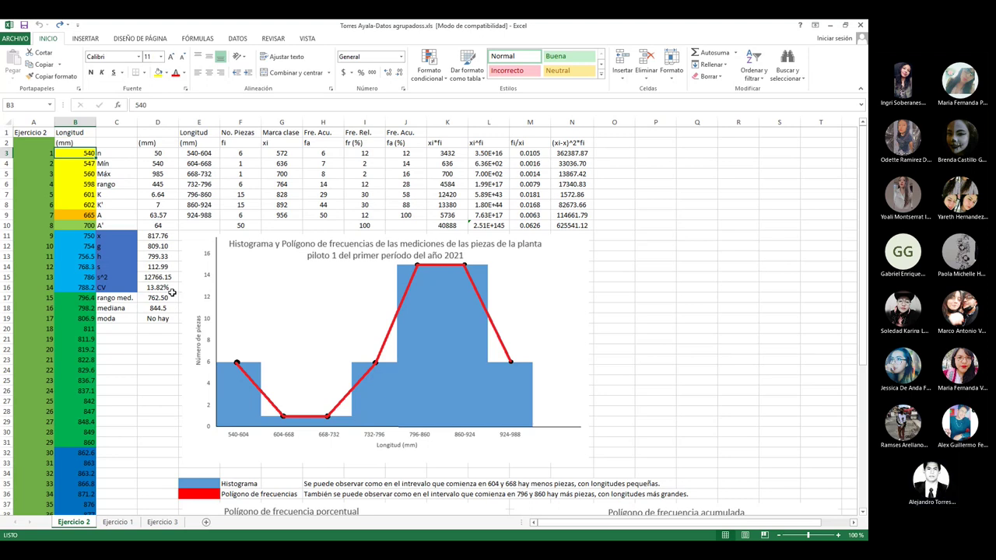
On Ejercicio 3, review the charts, the 220-246 interval in E8 and length 90 in B3.
click(161, 525)
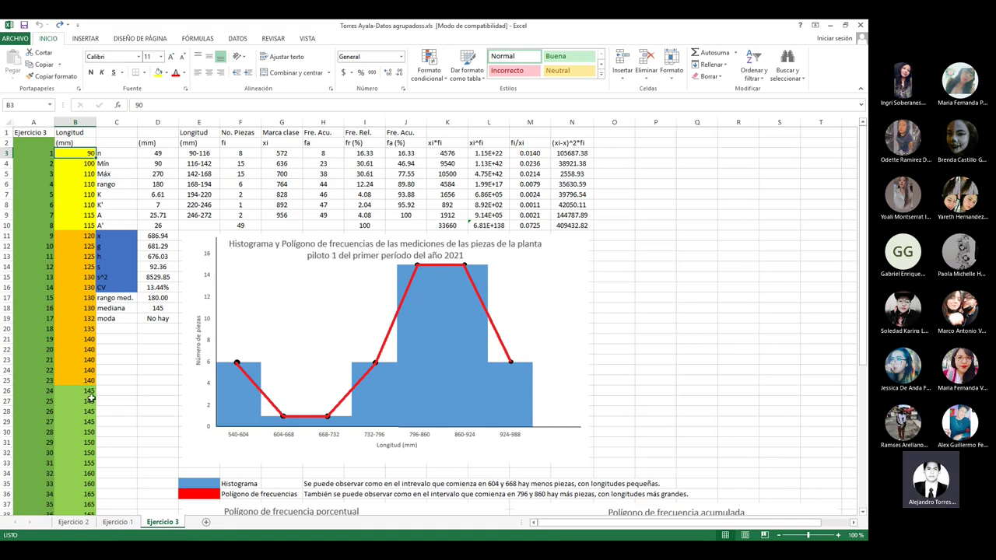
scroll(95, 464, down, 1)
scroll(95, 464, down, 3)
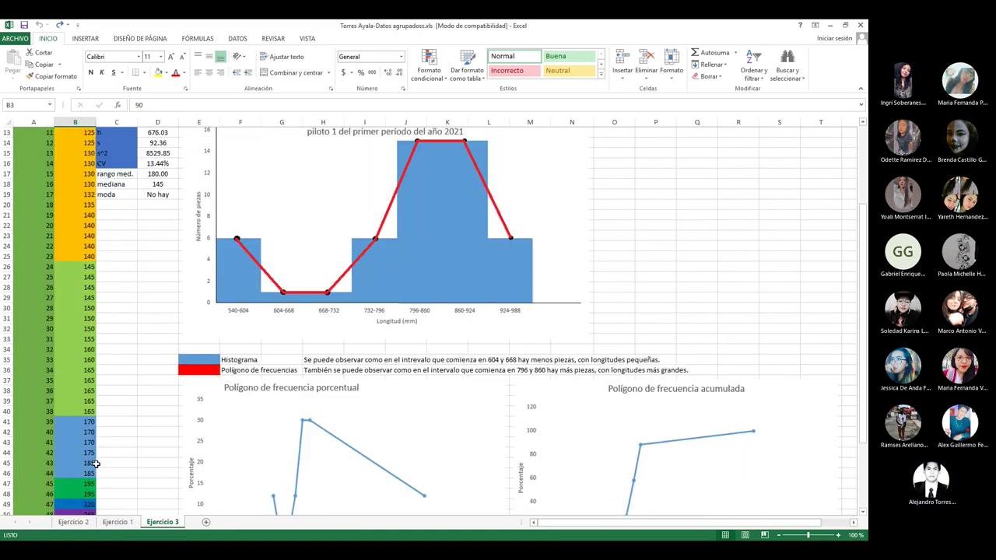
scroll(159, 424, up, 4)
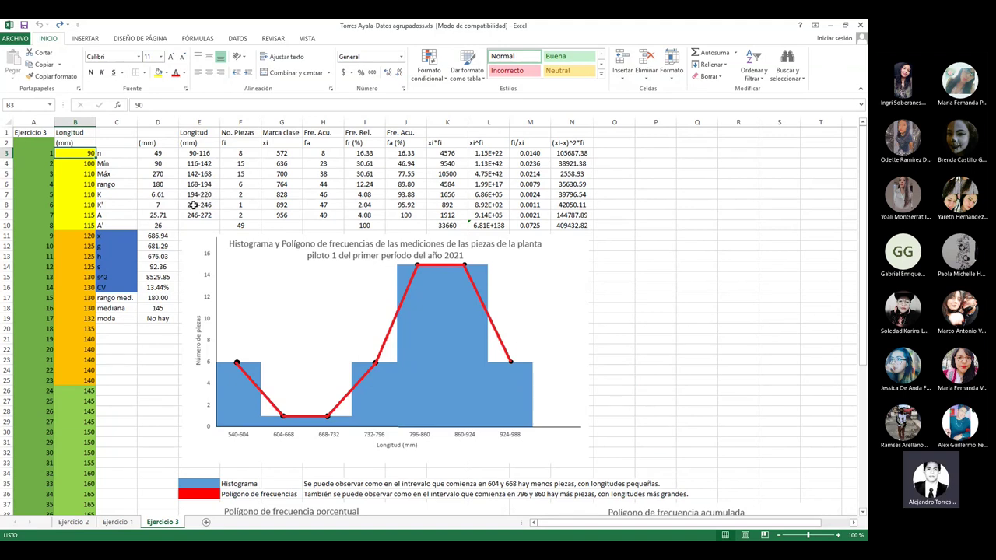
click(193, 204)
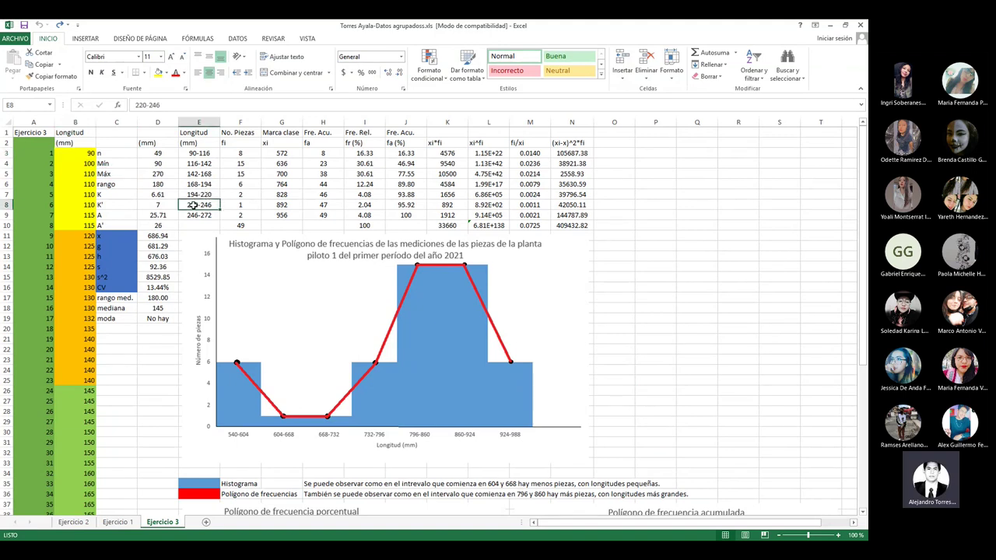
click(76, 153)
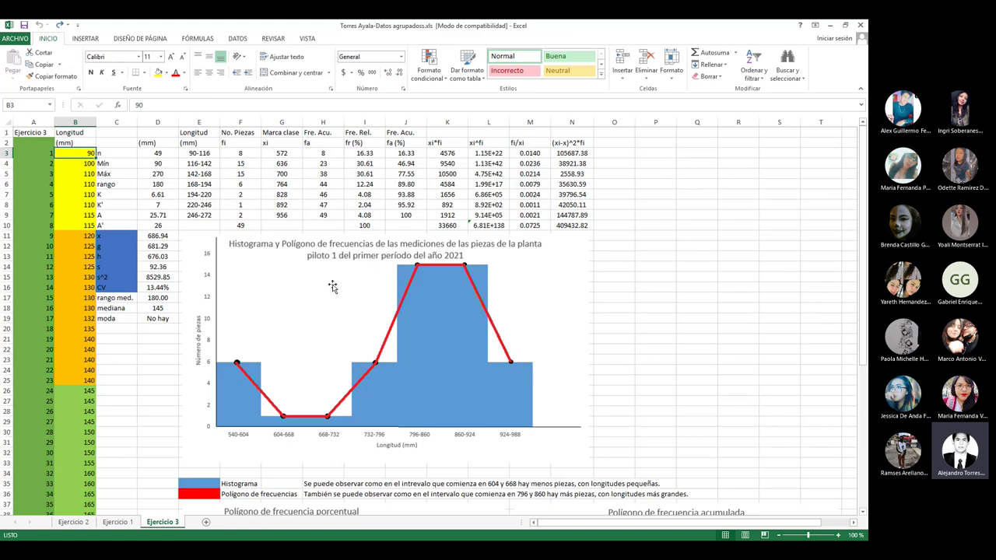
scroll(580, 338, down, 4)
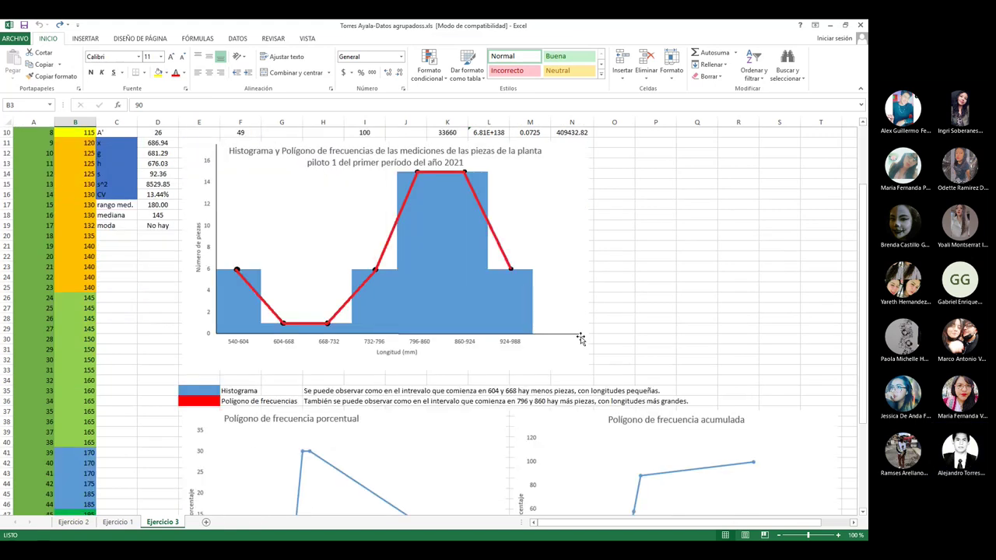
scroll(580, 338, up, 4)
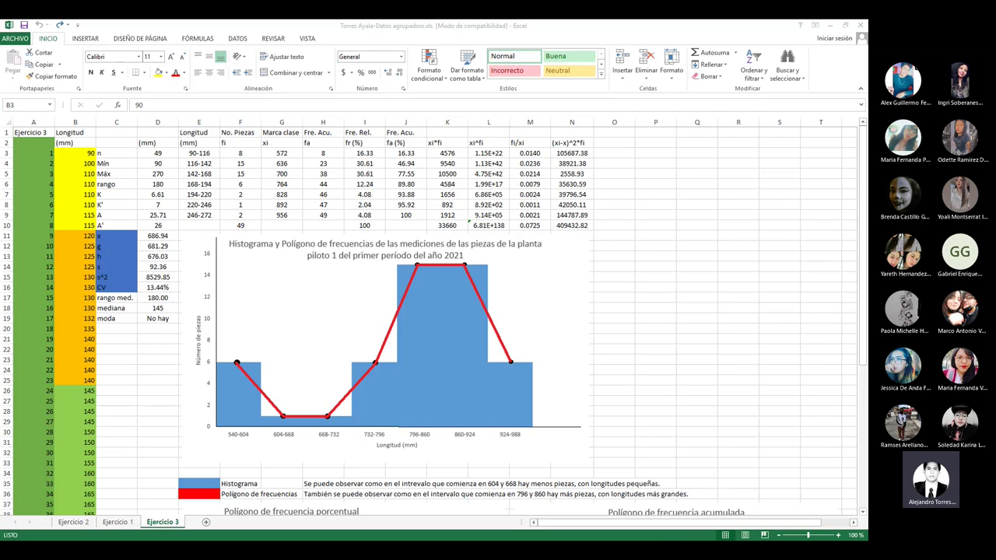
Compare the class mark 572 in G3 with the first interval 90-116 in E3.
click(282, 154)
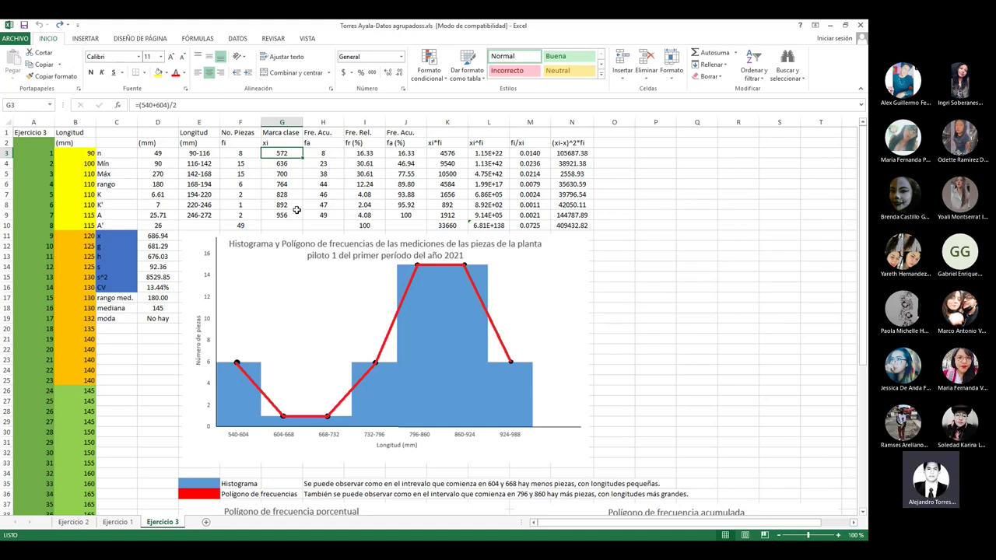
click(201, 154)
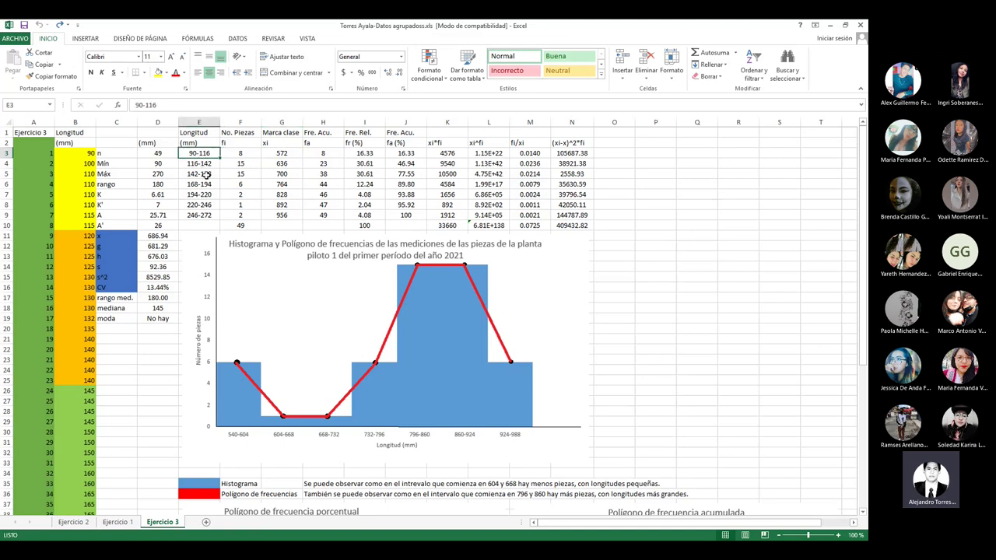
click(278, 154)
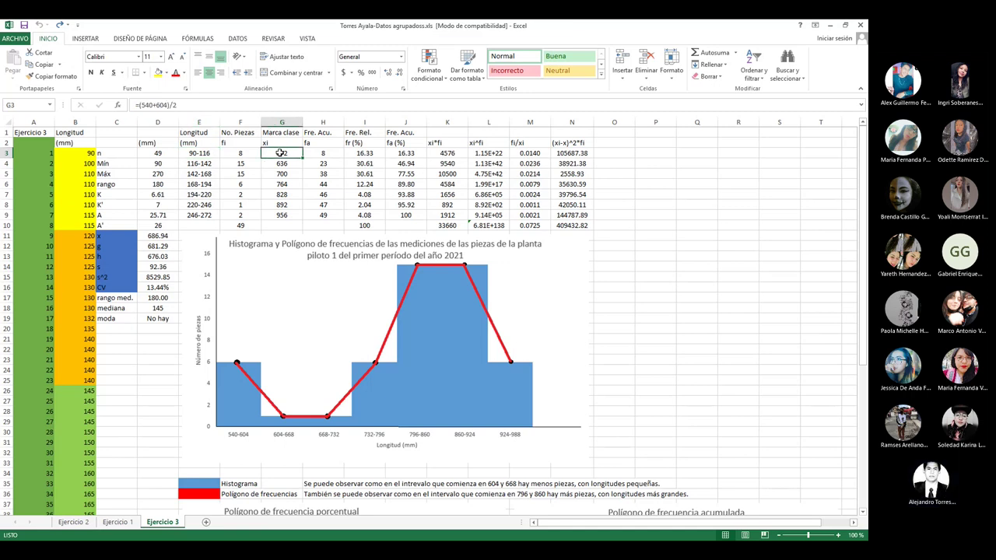
Edit the G3 formula =(540+604)/2, try to commit it, and dismiss the formula error.
click(154, 104)
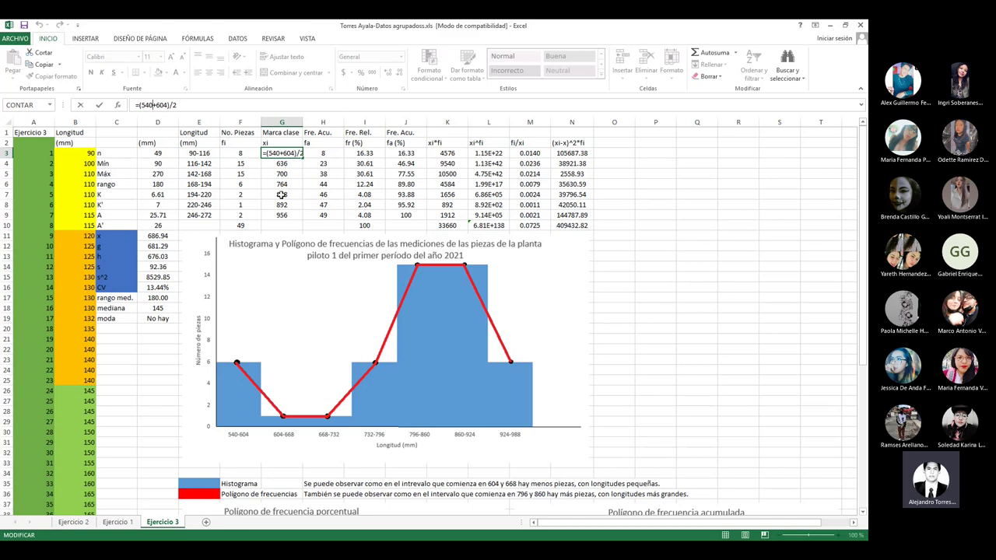
key(Return)
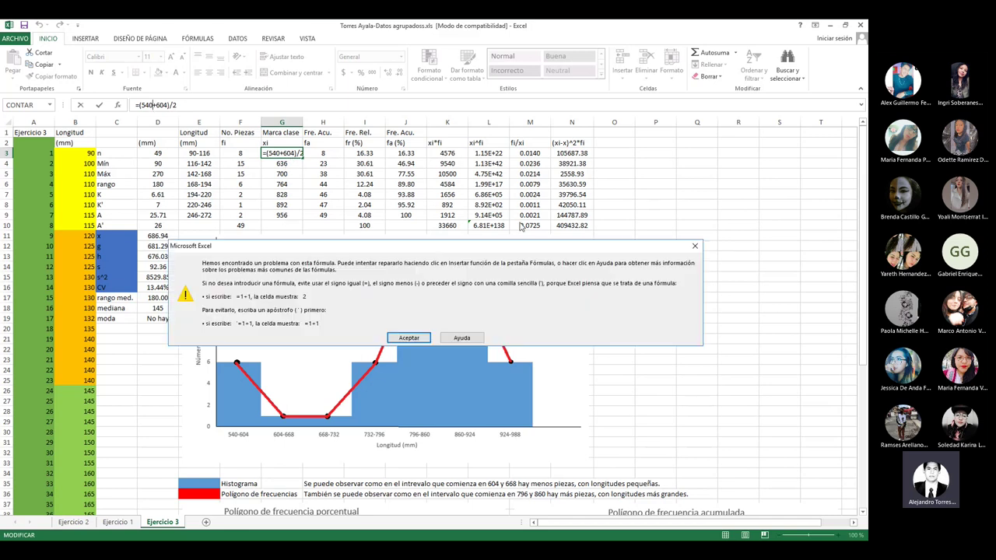
click(688, 246)
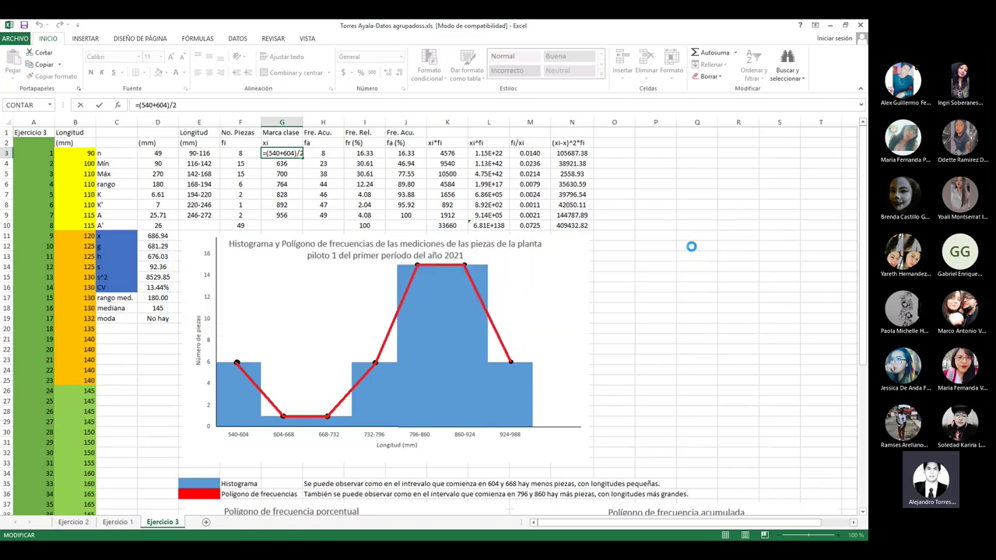
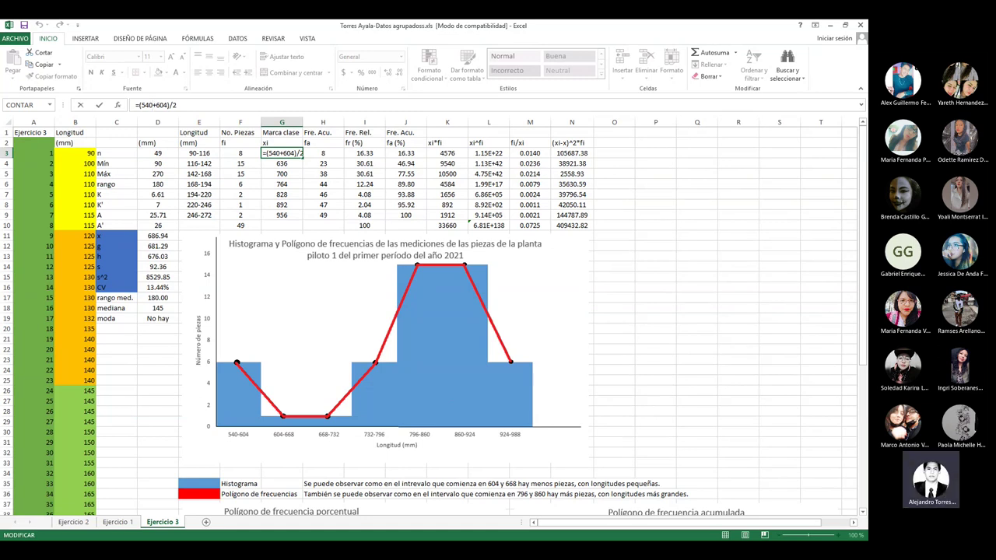
Dismiss the formula error prompts and retry confirming the class-mark formula in G3.
click(861, 26)
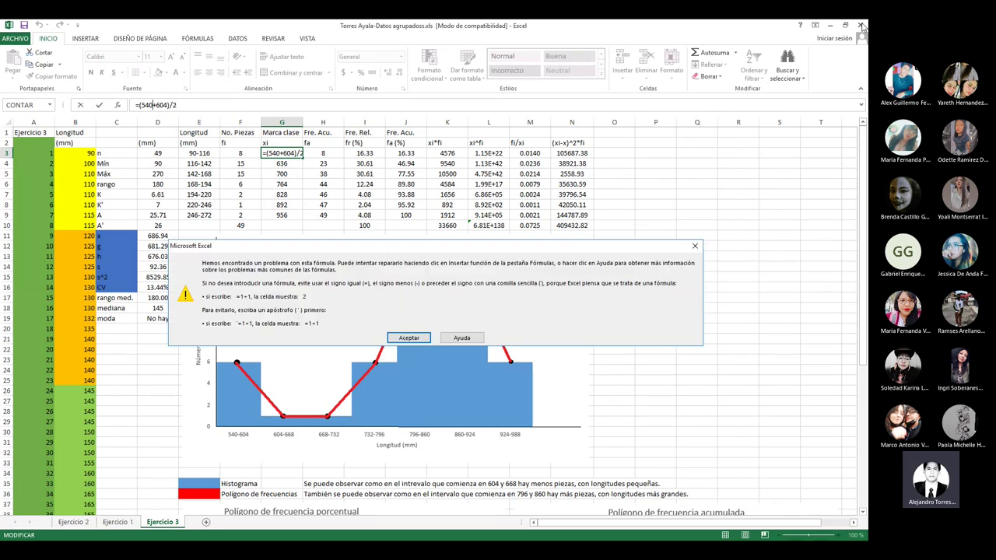
click(424, 340)
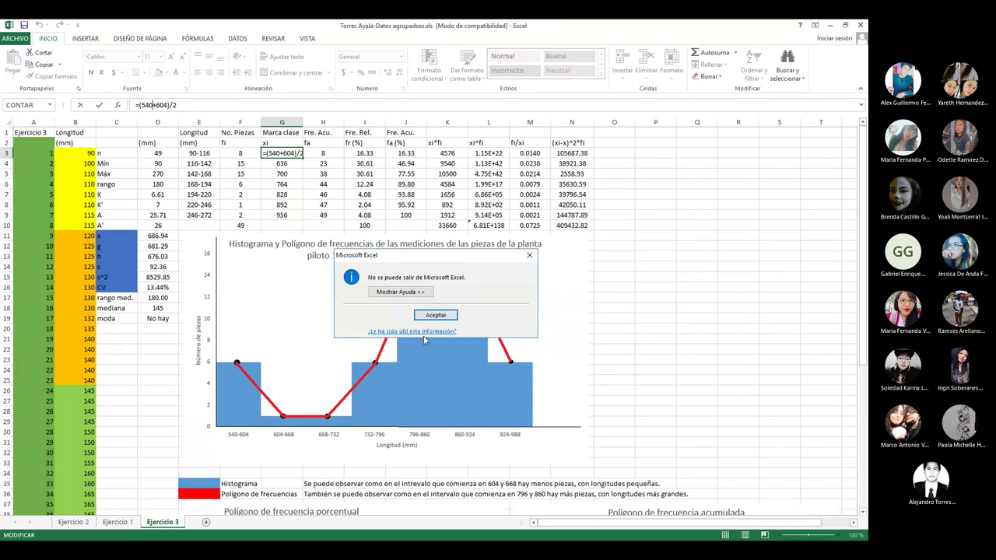
click(529, 255)
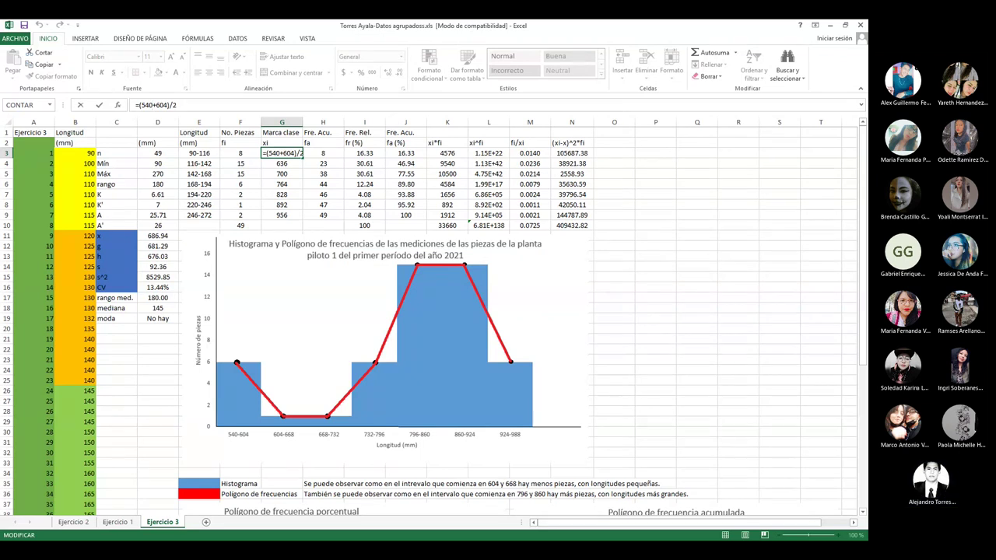
key(Return)
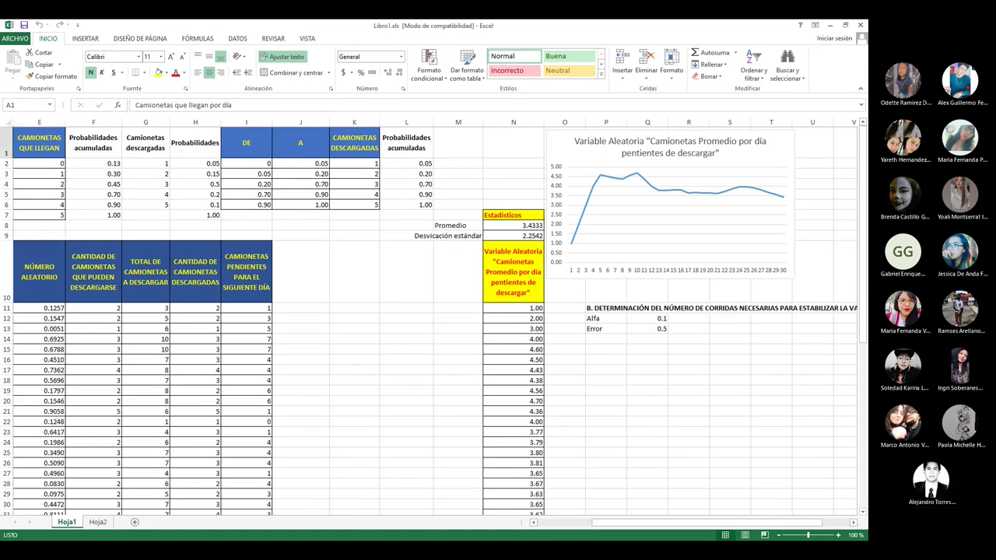
click(97, 522)
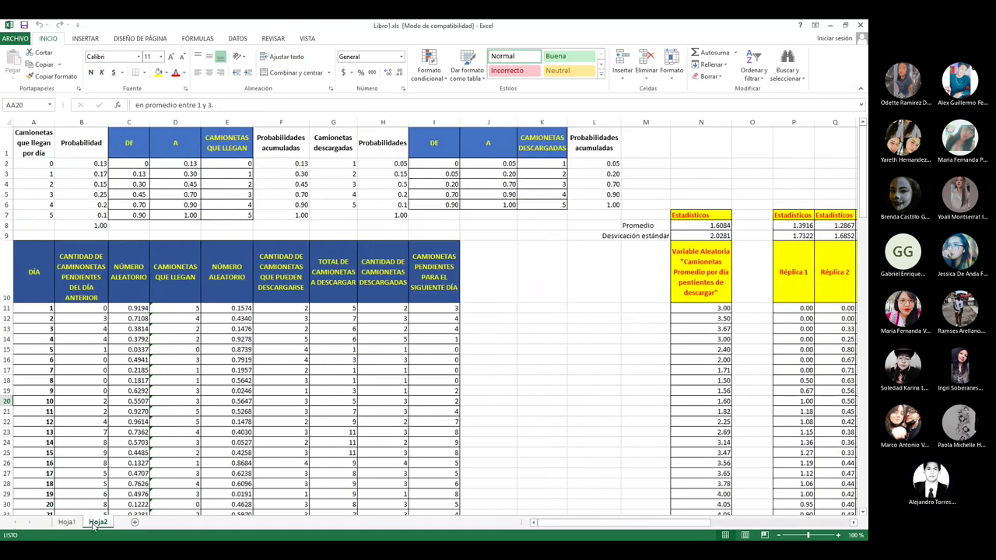
click(69, 523)
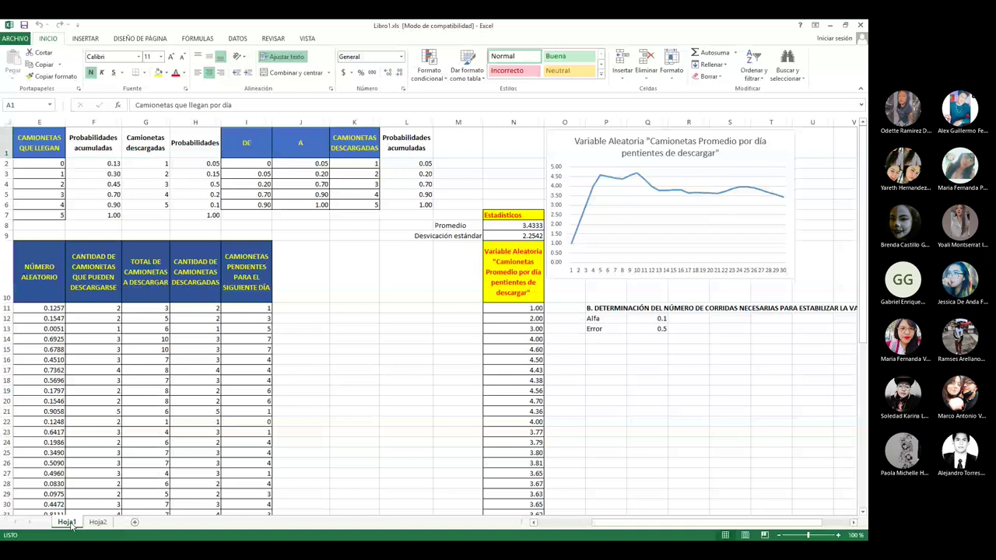
click(96, 522)
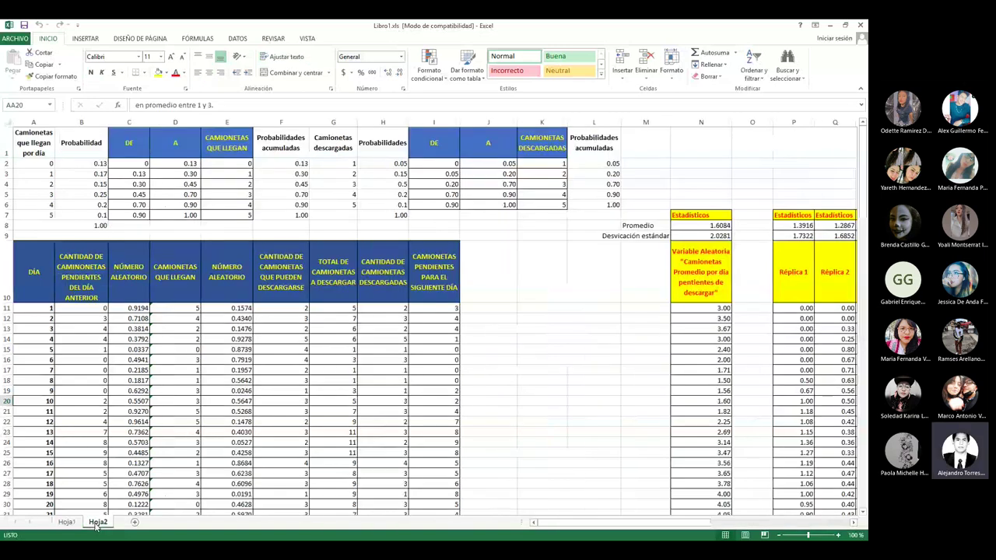
click(68, 523)
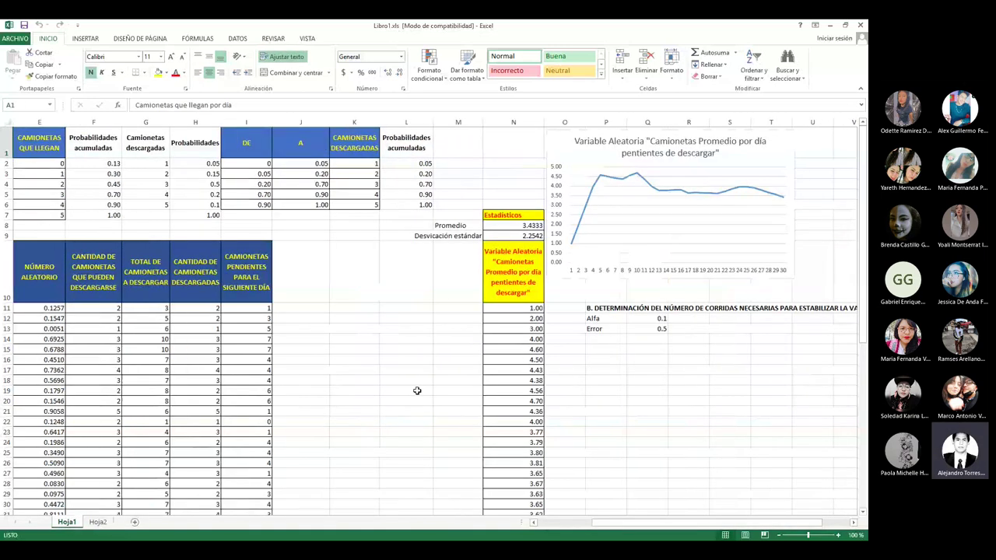
scroll(417, 389, down, 6)
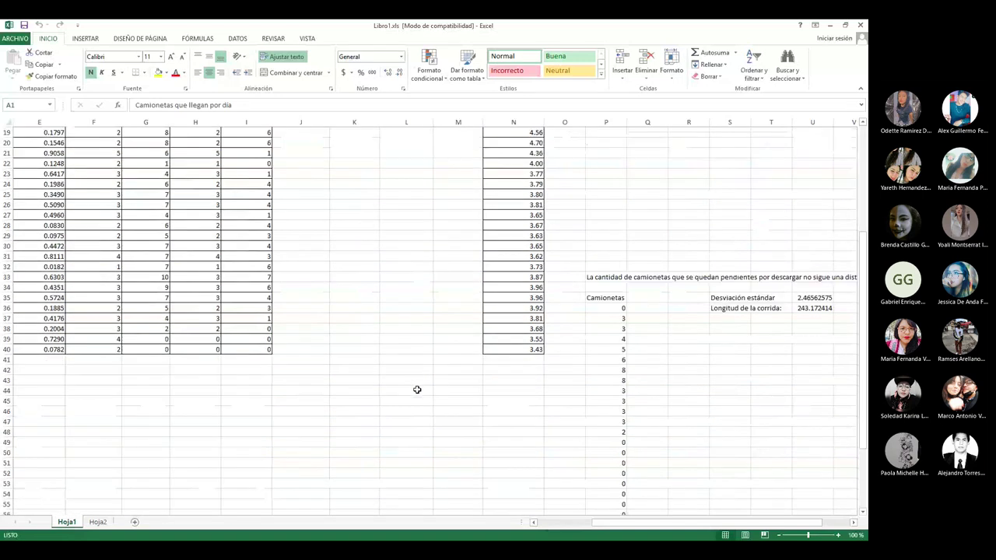
scroll(417, 389, up, 6)
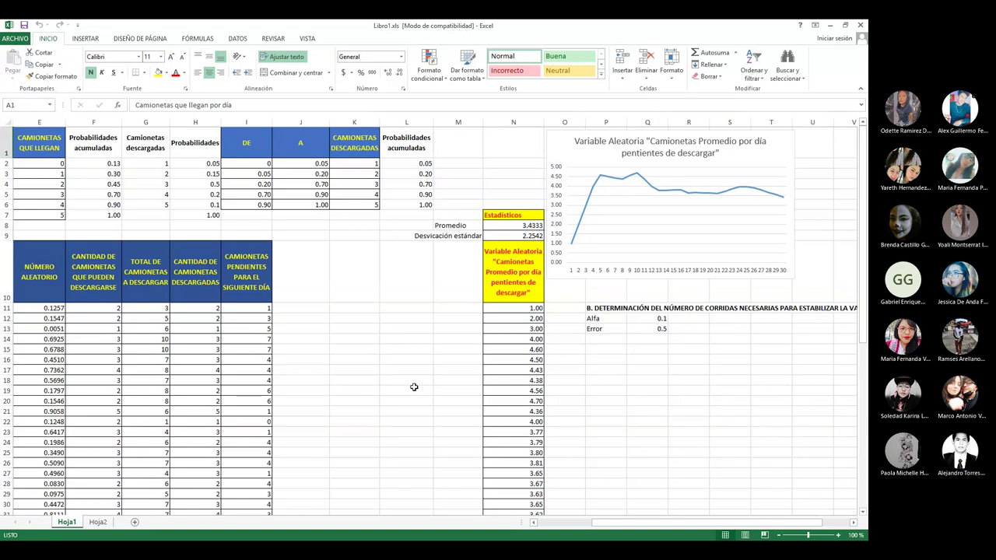
scroll(414, 387, down, 4)
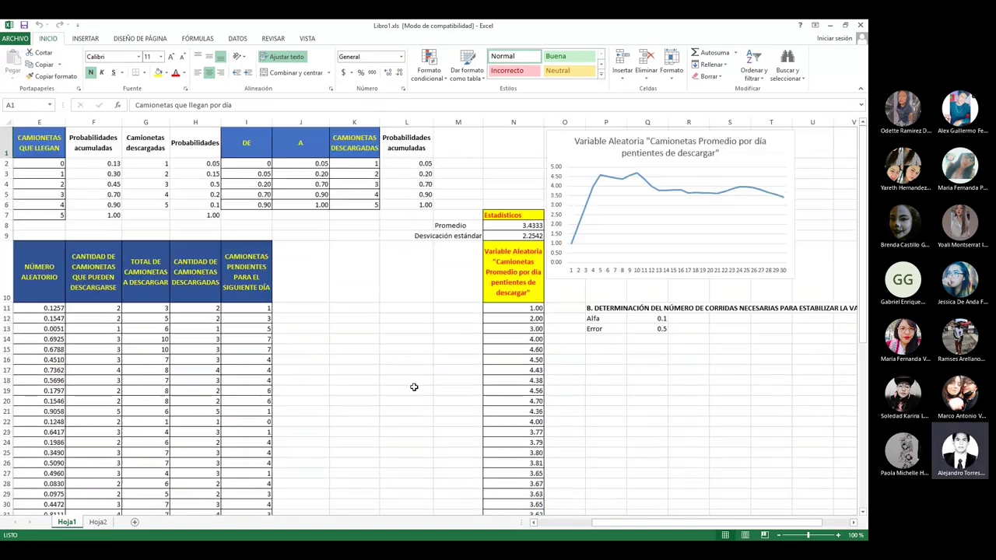
scroll(414, 386, up, 4)
click(98, 522)
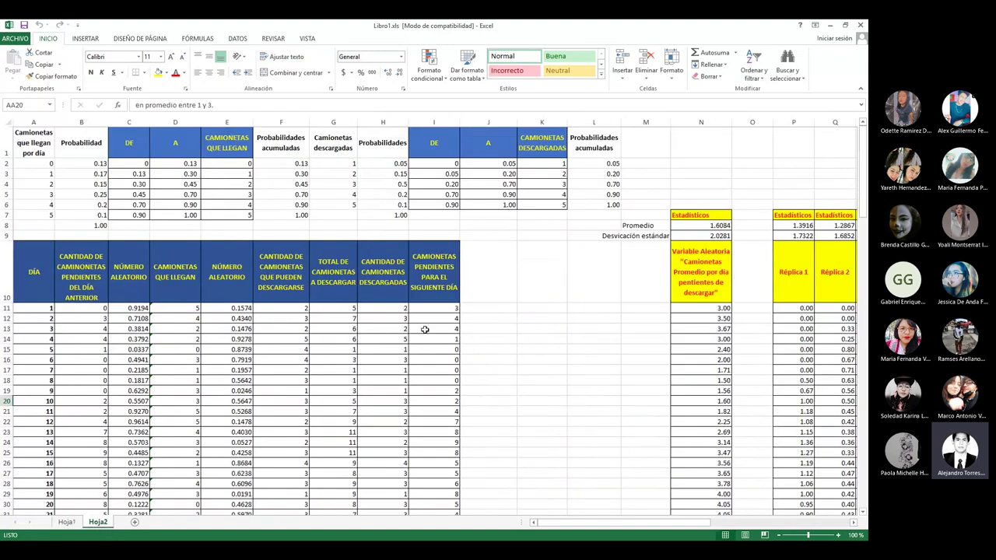
scroll(425, 330, down, 3)
scroll(425, 330, up, 3)
click(67, 522)
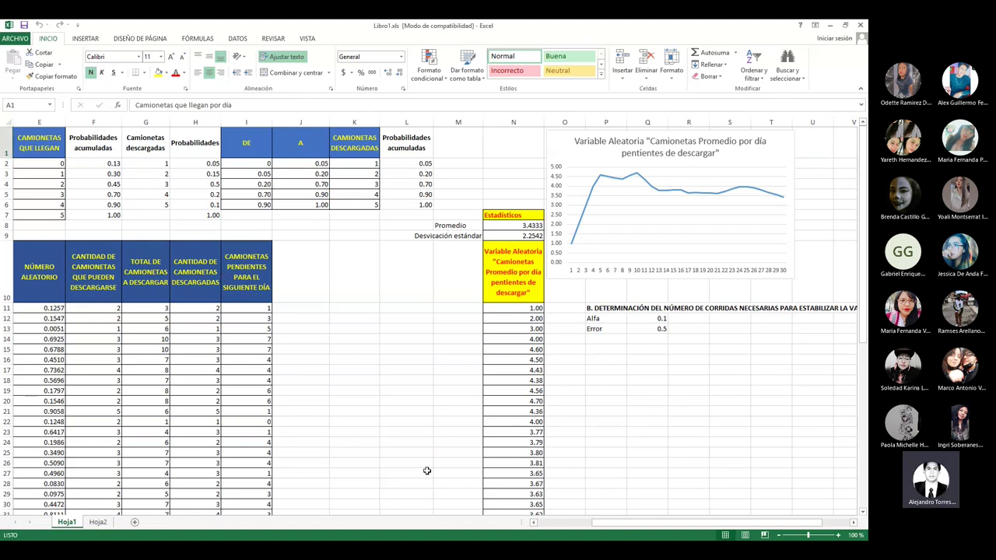
drag(660, 529, 599, 529)
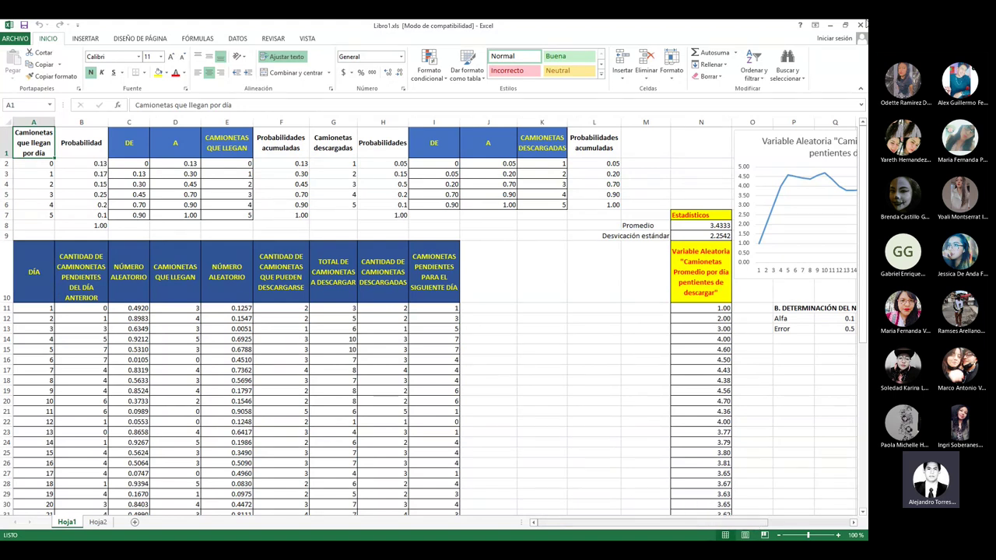
Close Libro1.xls, discarding its unsaved changes with No guardar.
click(861, 26)
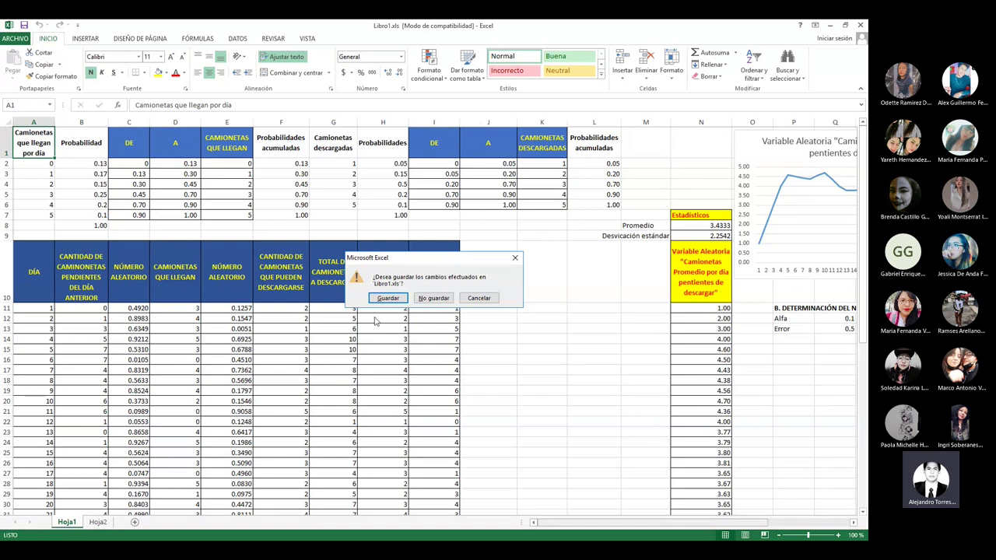
click(429, 294)
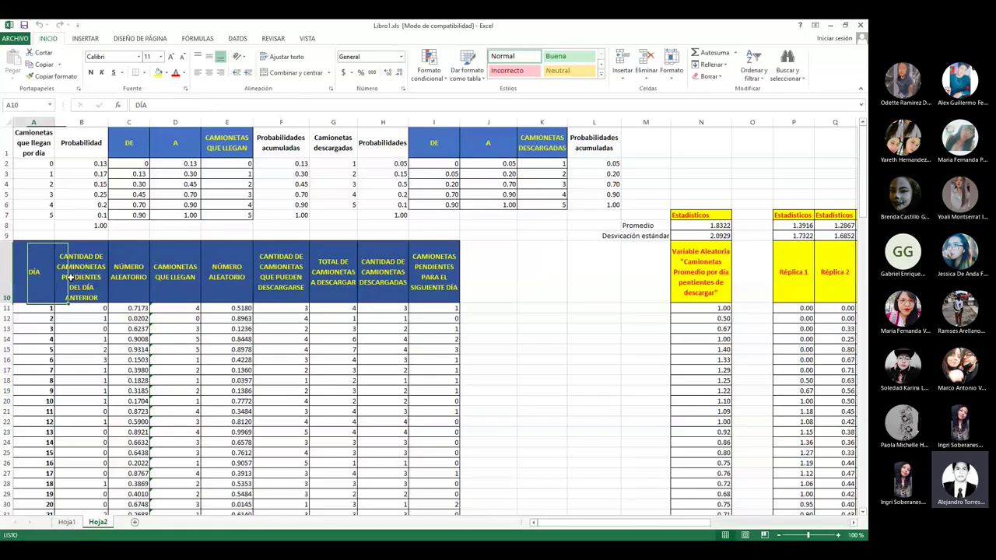
Check the pending-trucks header at I10, then return to Hoja1 and its running-average chart.
click(430, 287)
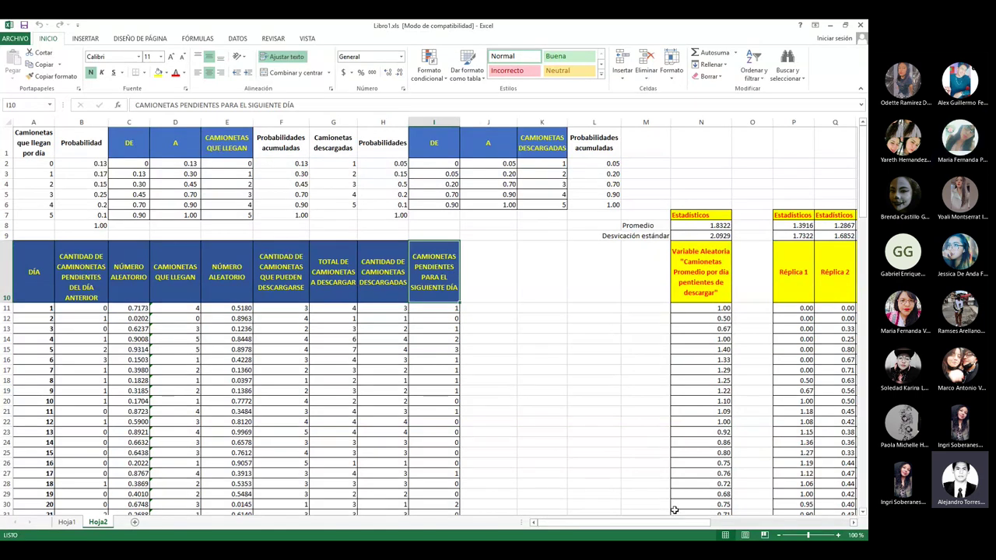
drag(674, 524, 81, 525)
click(78, 522)
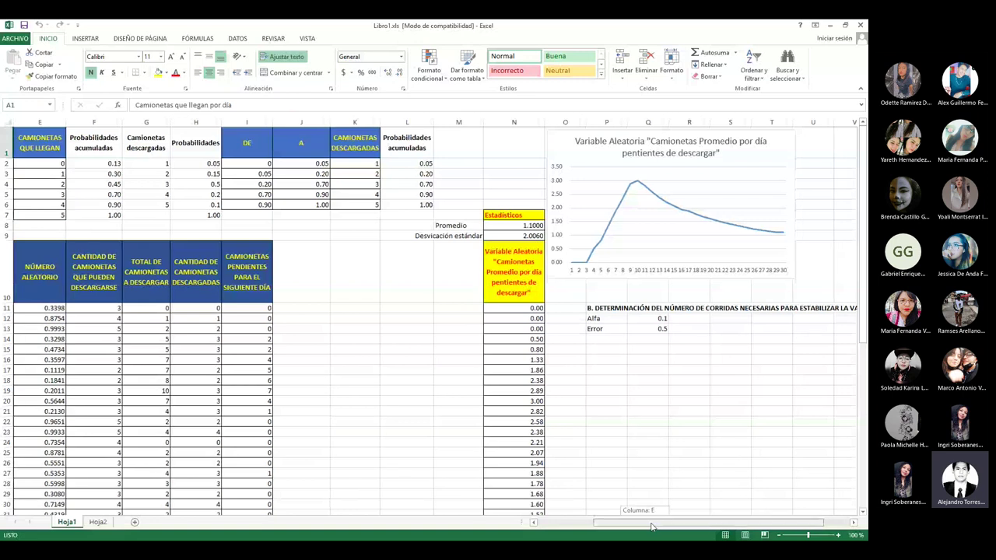
scroll(436, 327, right, 3)
drag(863, 180, 865, 238)
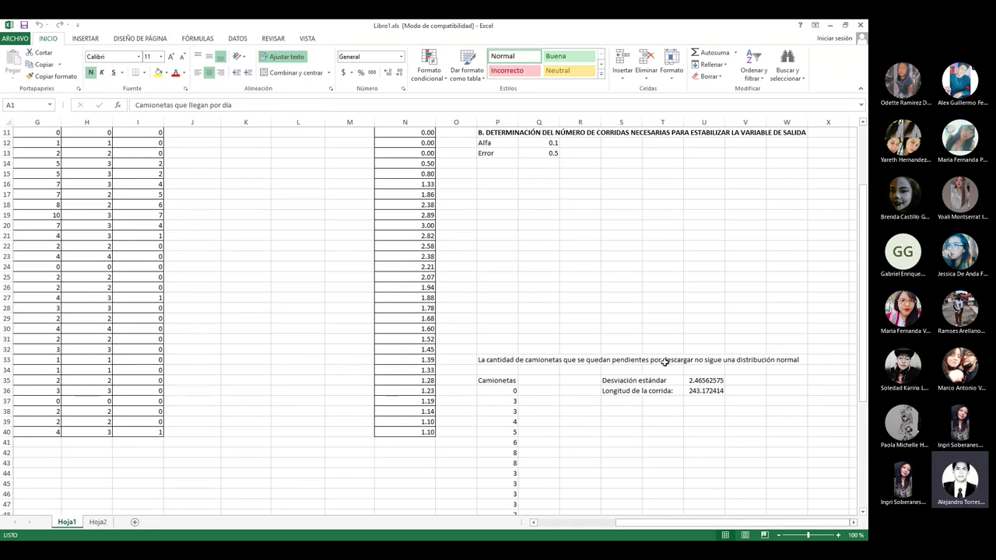
Set Hoja1's Mover o copiar options to (mover al final) with Crear una copia, then cancel.
right_click(69, 514)
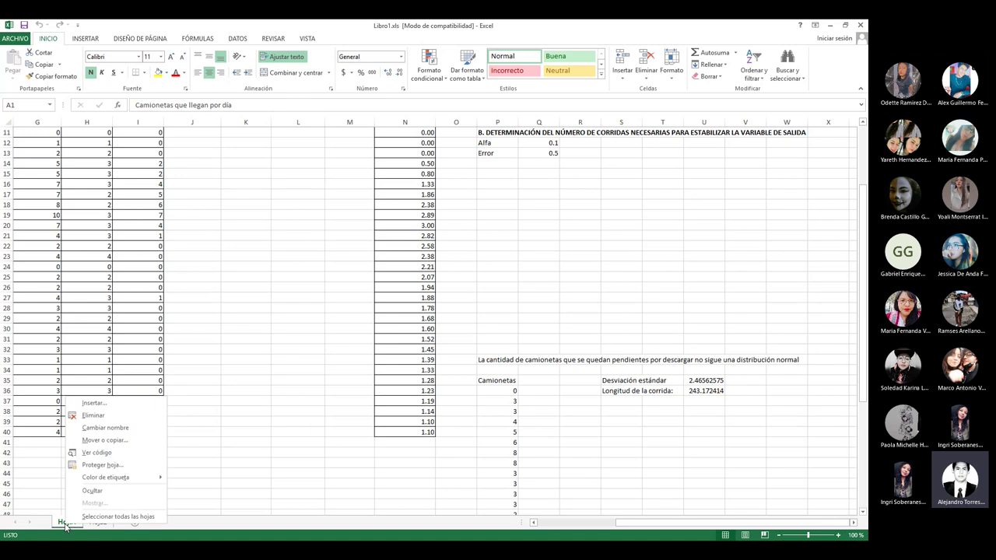
click(102, 441)
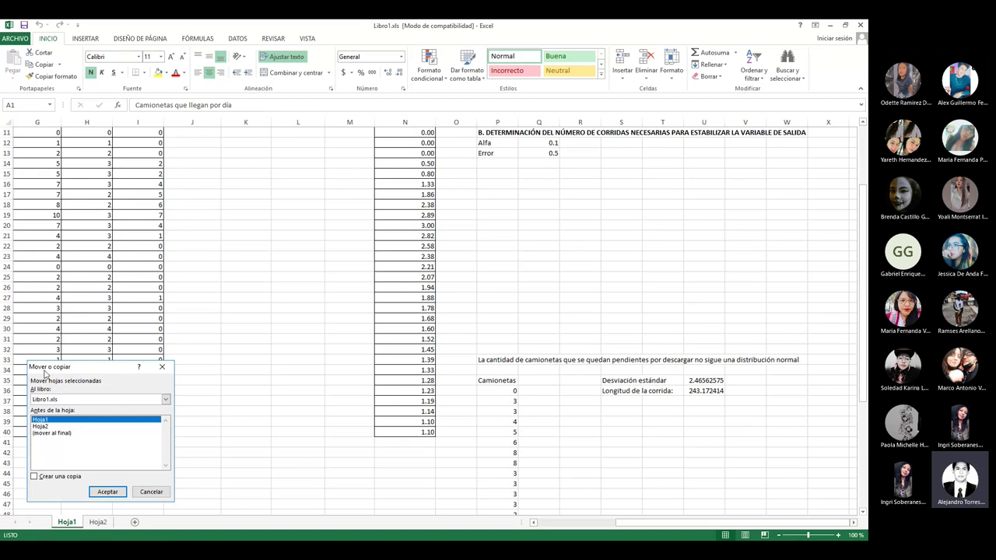
click(56, 432)
click(35, 477)
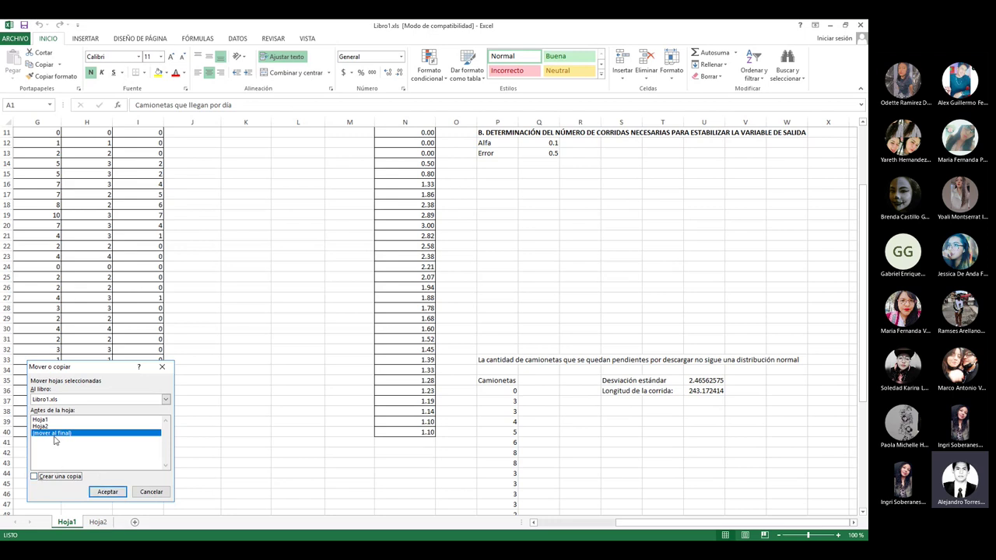
click(162, 366)
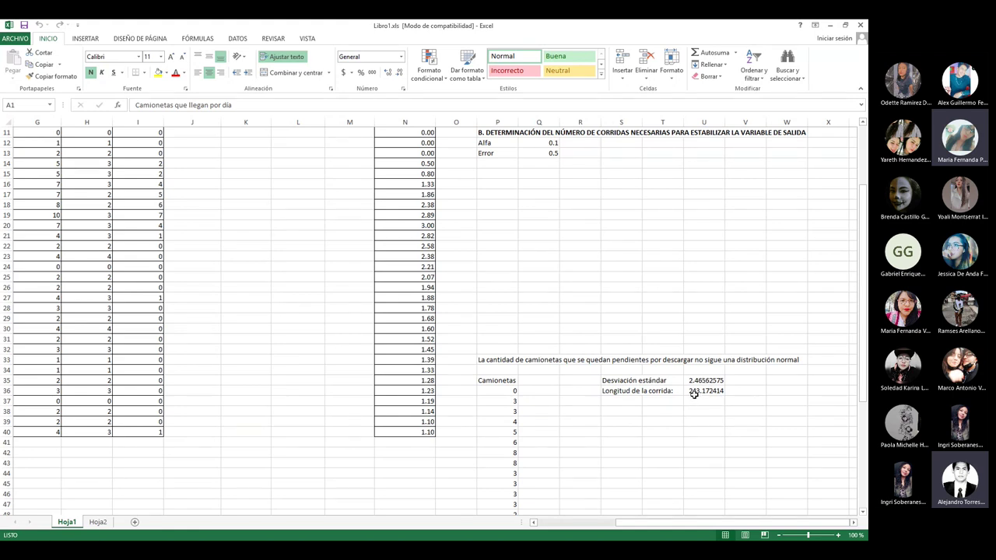
Close the Libro1 workbook and choose No guardar to discard changes.
click(862, 25)
click(449, 298)
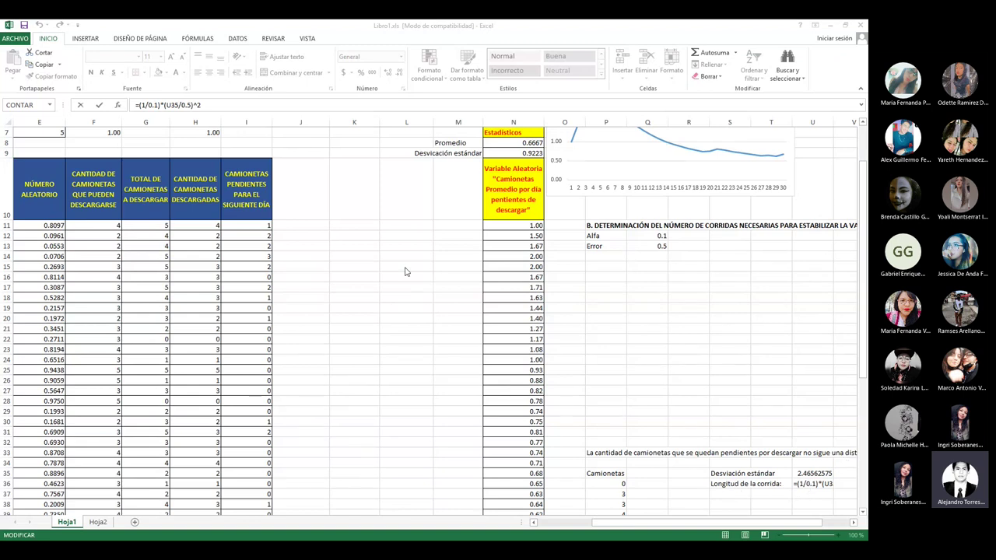
click(219, 107)
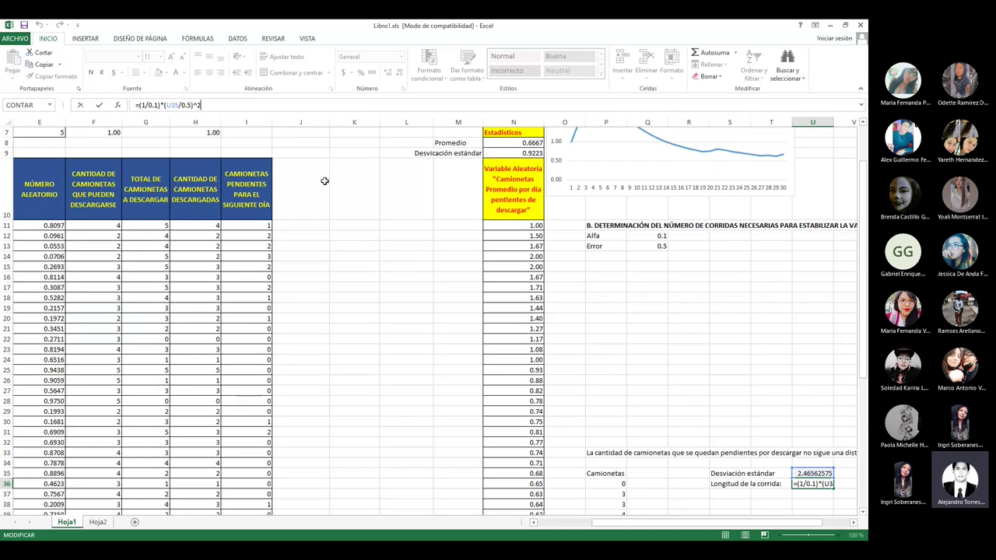
Commit =(1/0.1)*(U35/0.5)^2 in U36 so the run length reads 243.172414.
click(201, 108)
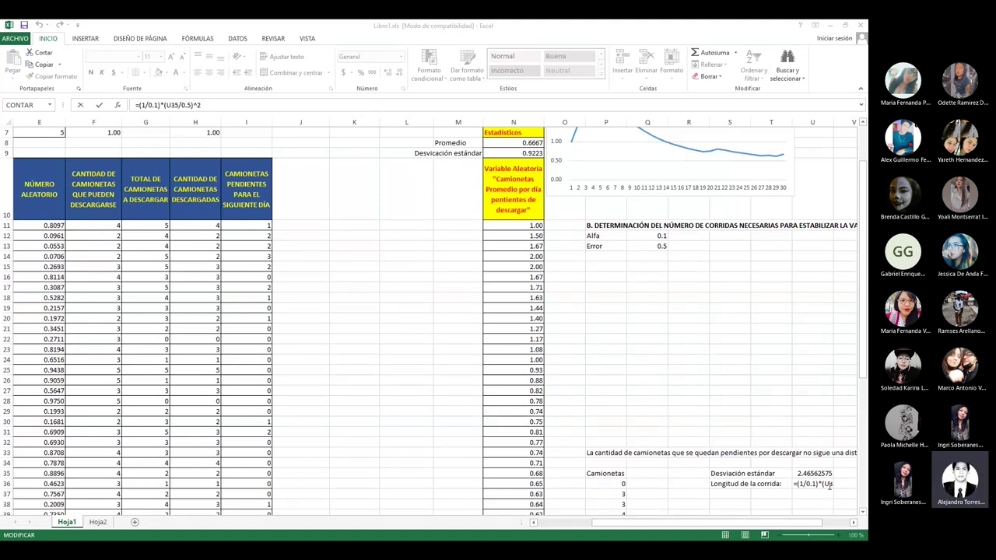
click(715, 43)
click(700, 476)
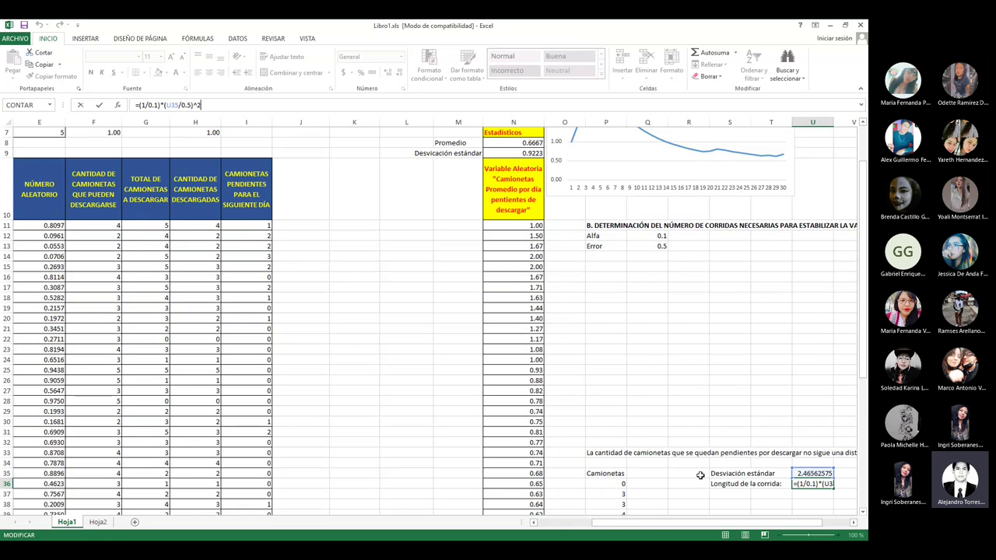
key(Return)
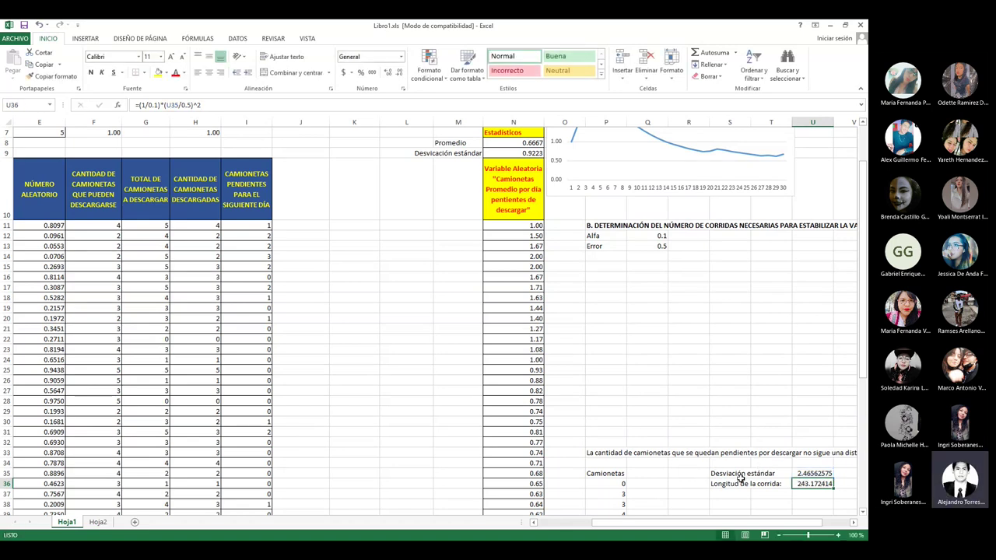
Edit U35 beside Desviación estándar to hold =DESVEST.M(P36:P65) over the Camionetas values.
scroll(741, 478, down, 6)
scroll(760, 251, down, 1)
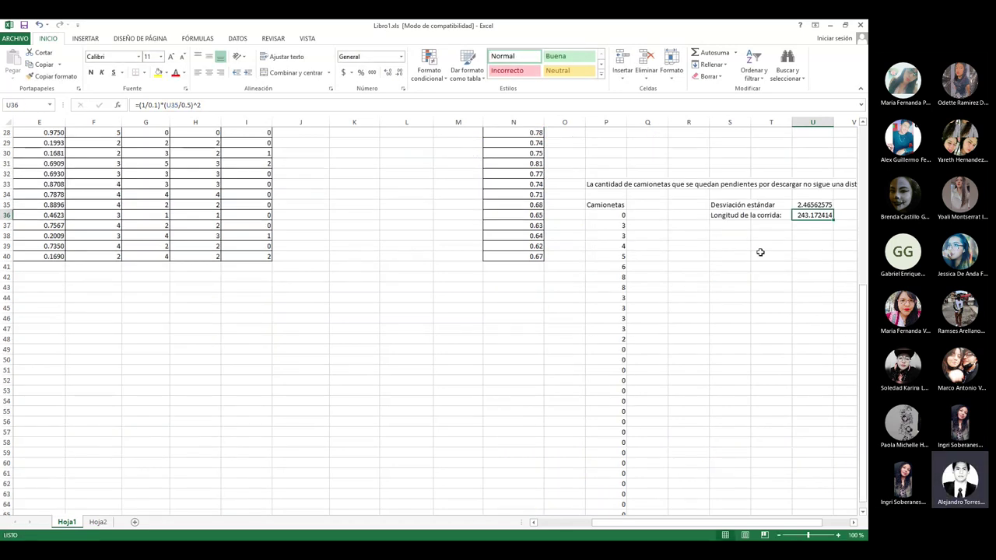
click(801, 205)
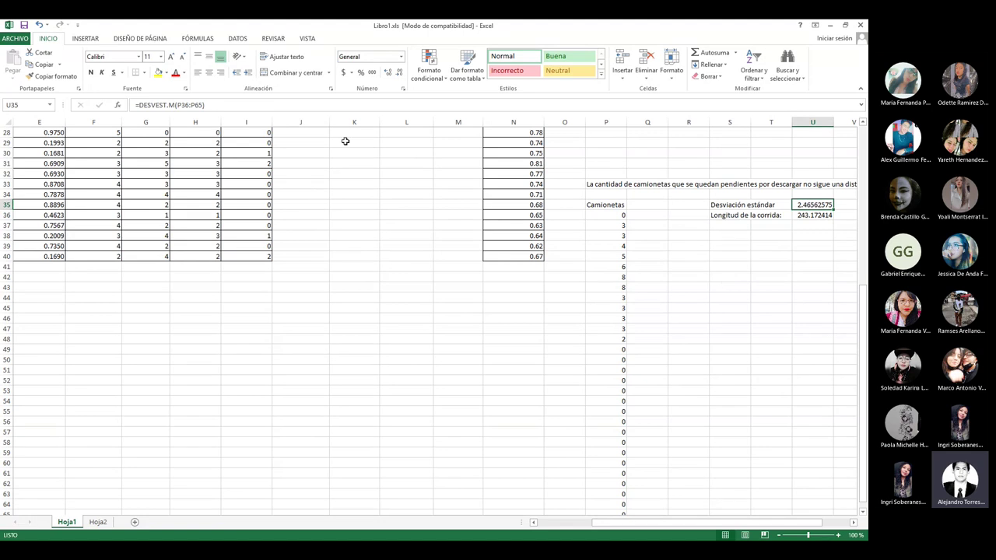
key(F2)
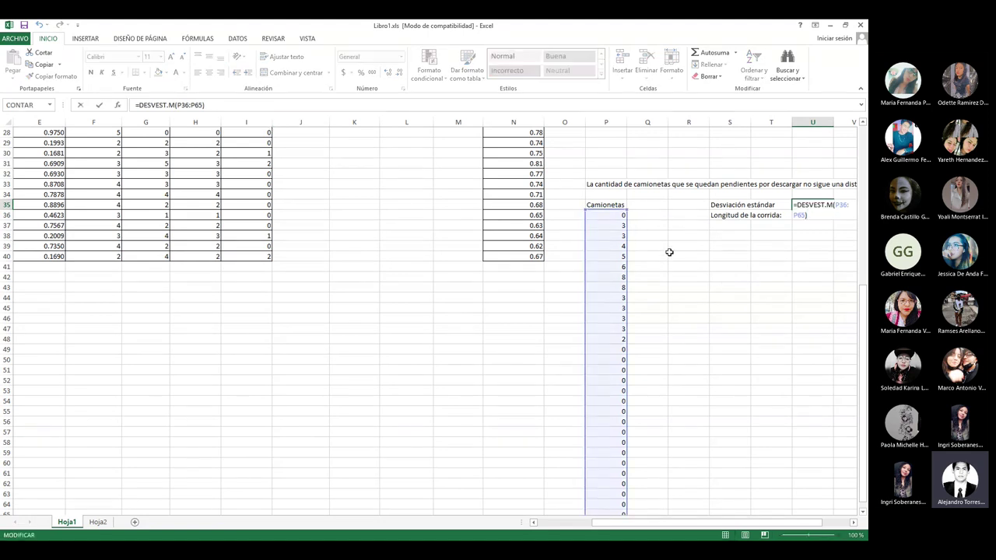
scroll(667, 253, down, 2)
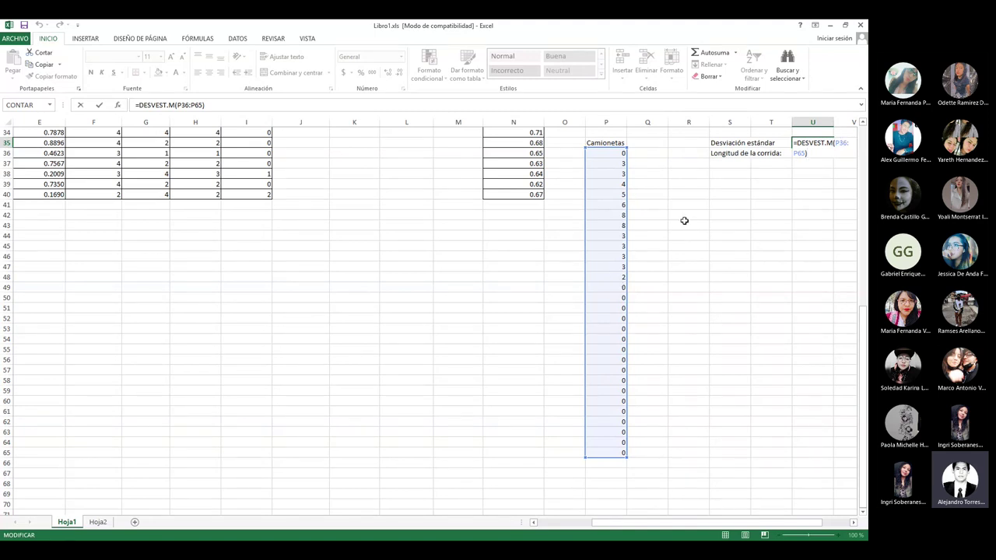
scroll(684, 220, up, 8)
scroll(684, 221, up, 1)
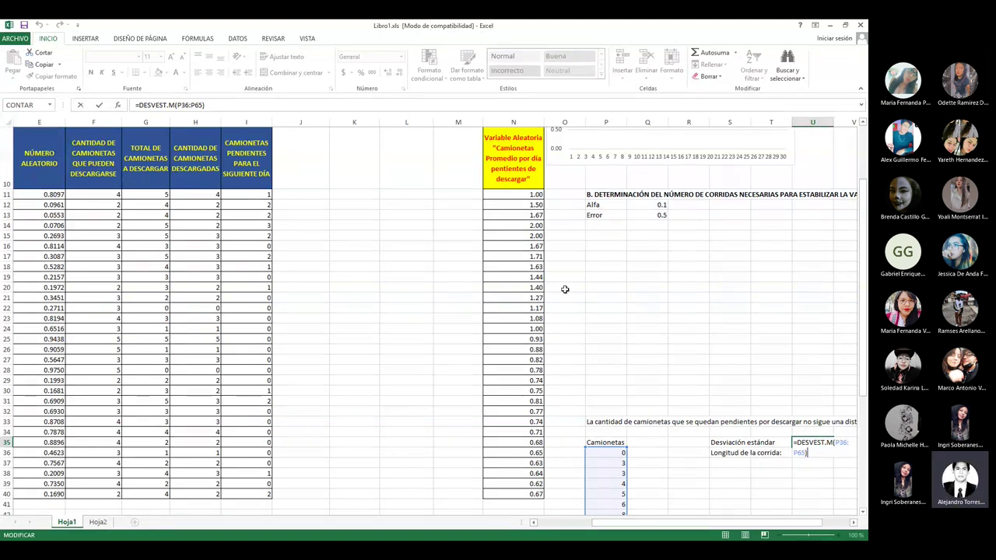
Commit the Camionetas standard deviation formula, giving 2.46562575.
click(563, 370)
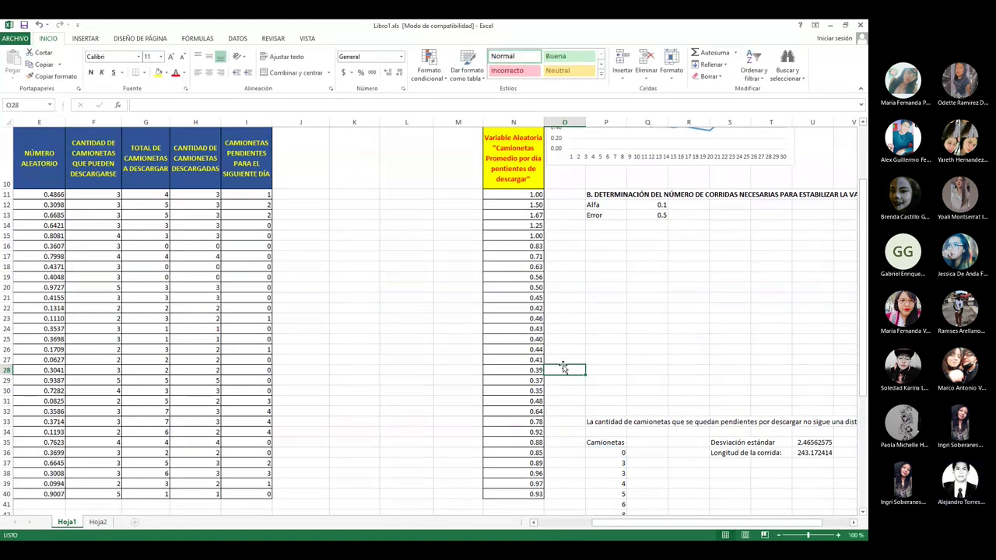
click(562, 319)
scroll(568, 294, up, 1)
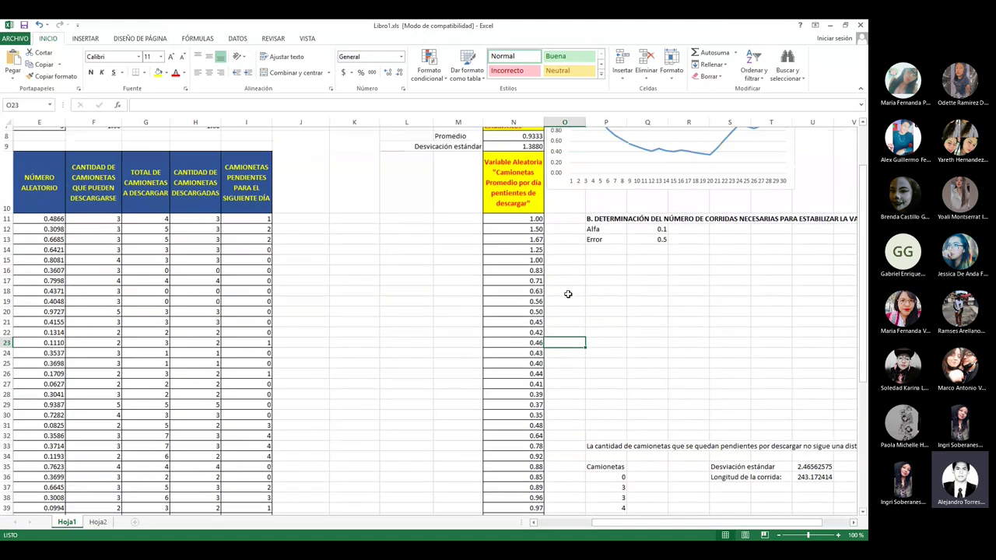
scroll(568, 294, up, 1)
click(566, 294)
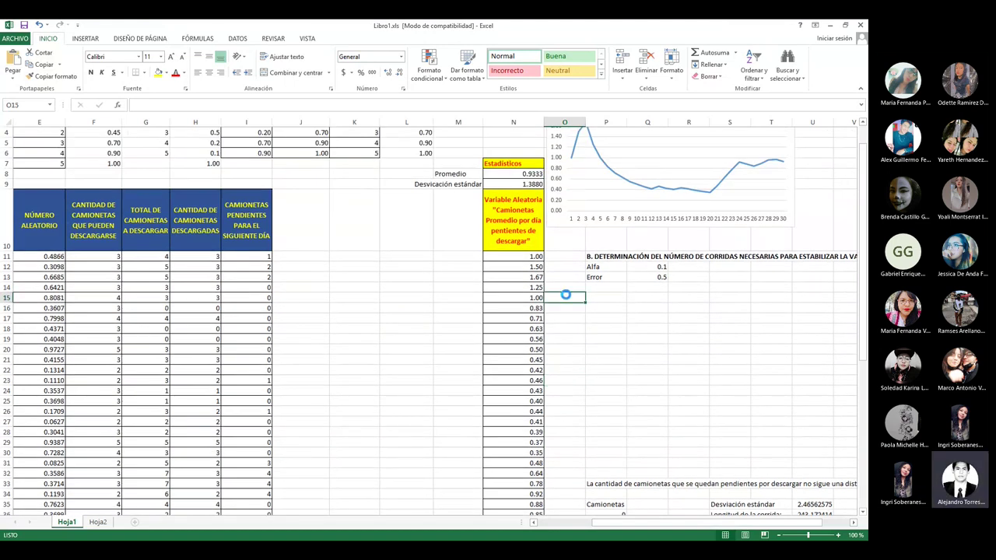
Recalculate the simulation four times with F9 to generate fresh random replicas.
key(F9)
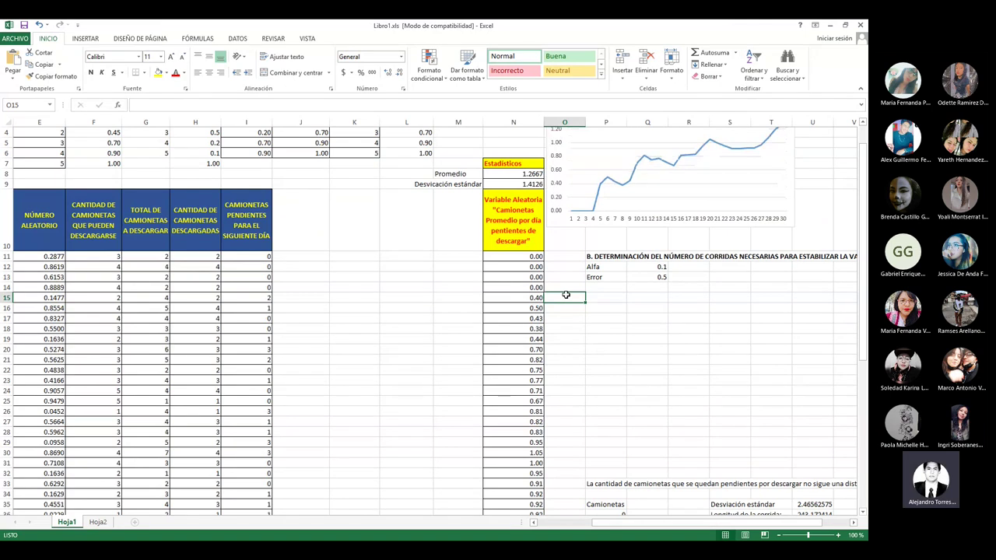
key(F9)
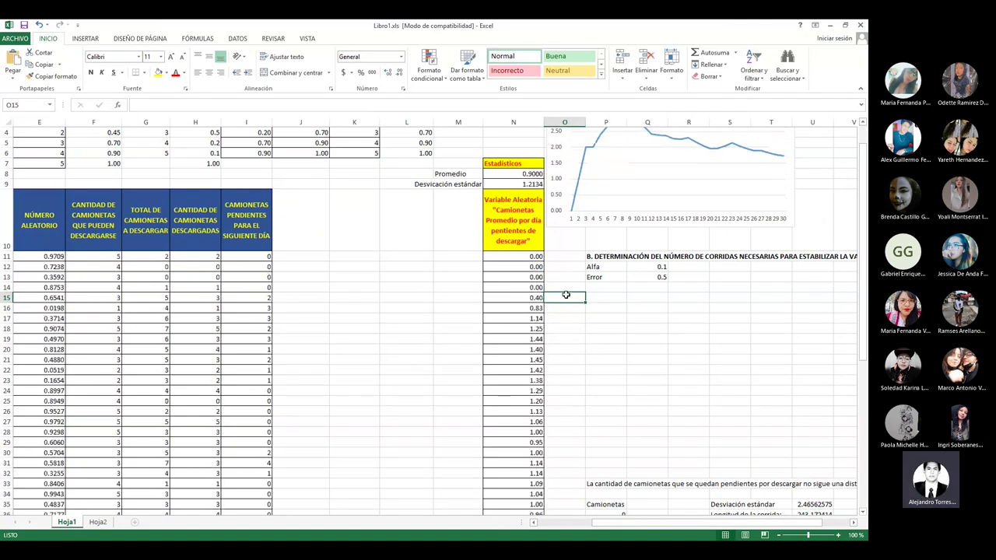
key(F9)
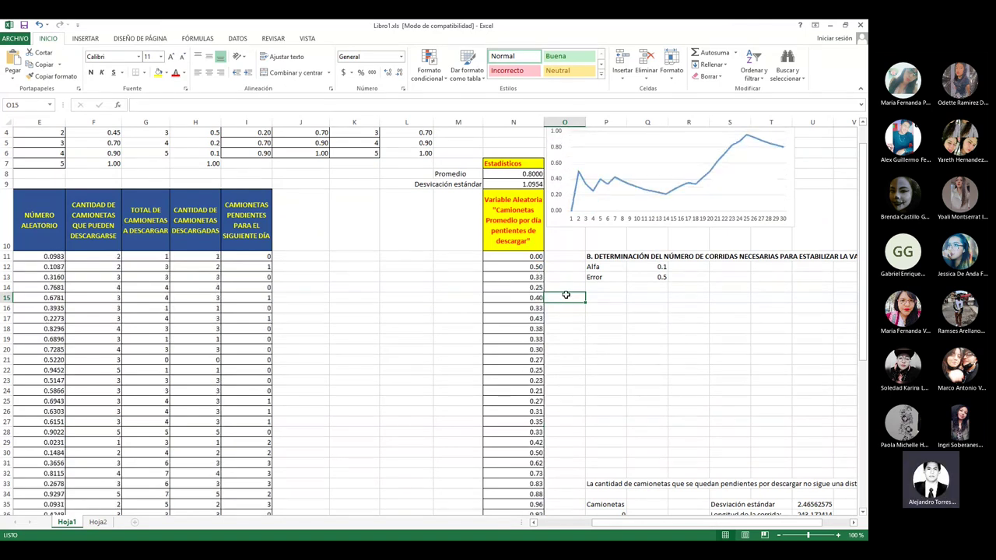
key(F9)
key(F9)
key(F9)
scroll(567, 295, down, 5)
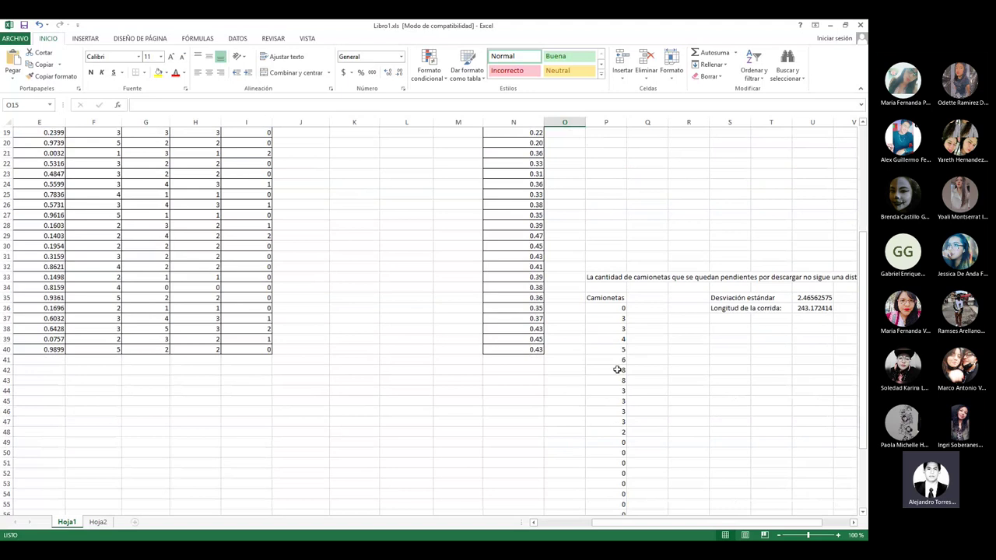
scroll(572, 346, up, 3)
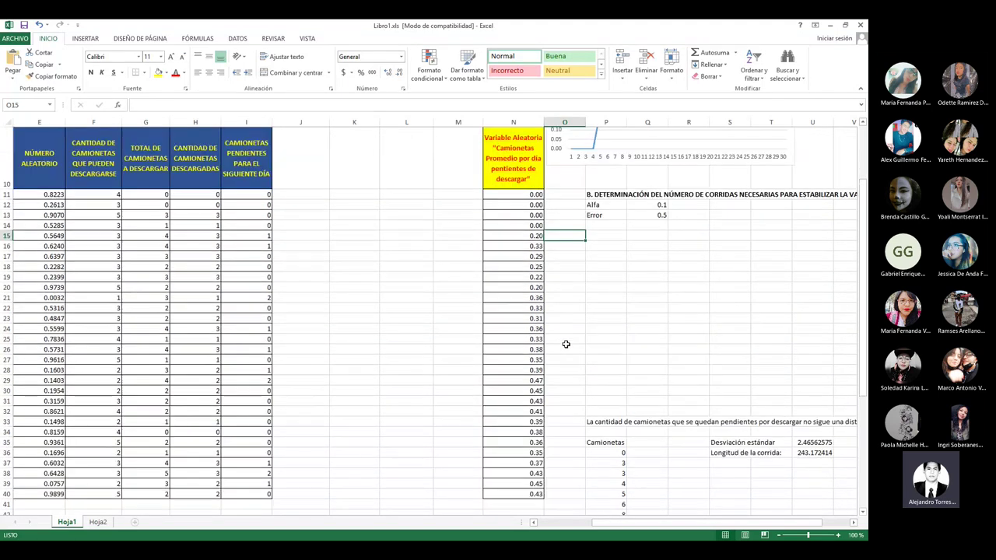
Copy the 30 pending-truck results in I11:I40.
click(252, 195)
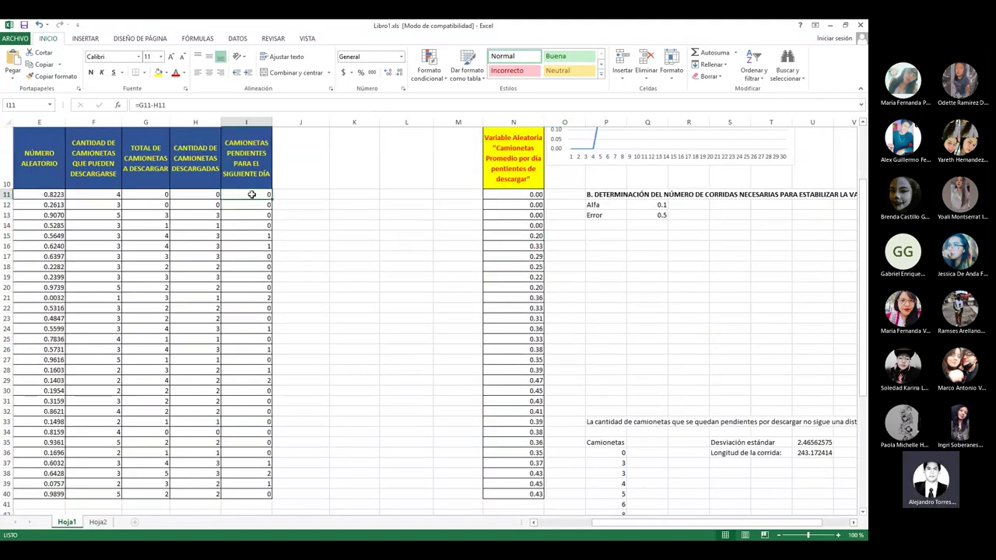
drag(251, 203, 238, 493)
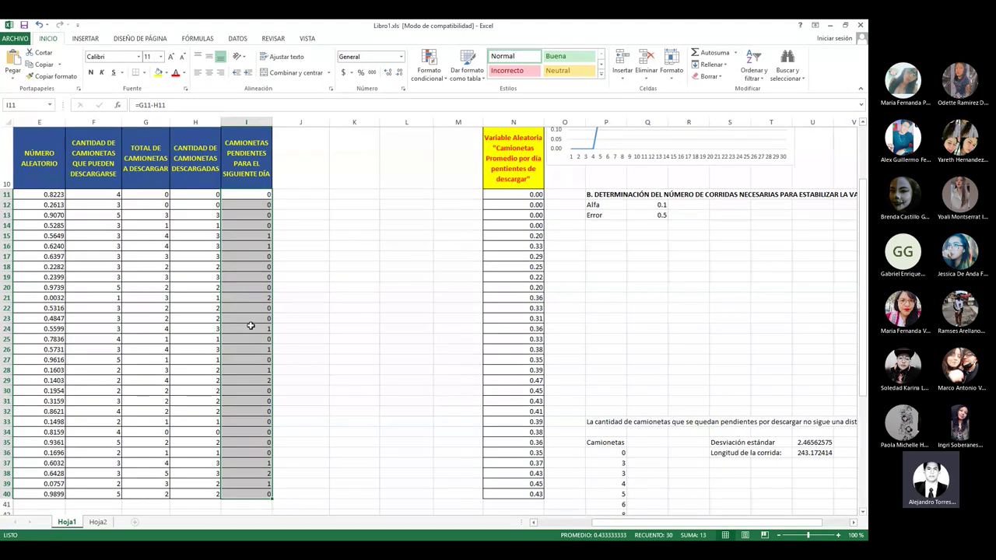
right_click(251, 327)
click(278, 346)
right_click(264, 317)
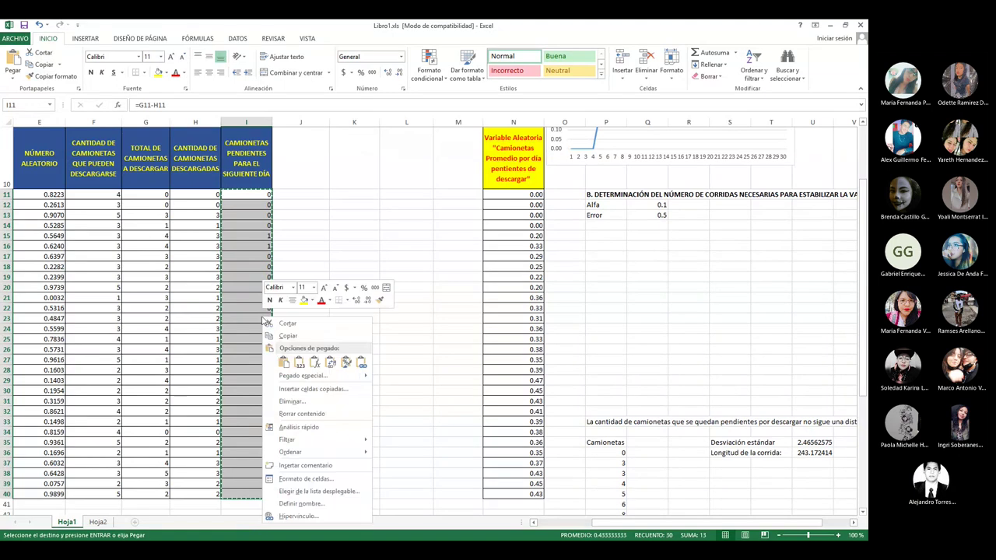
key(Escape)
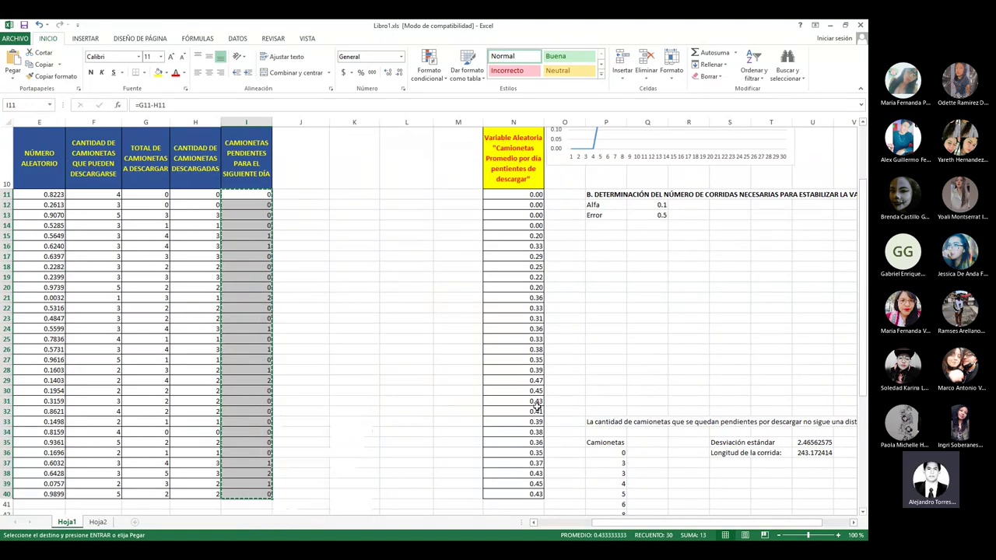
Paste the copied results as values only into column Q starting at Q36.
scroll(571, 426, down, 4)
scroll(658, 258, down, 2)
click(651, 215)
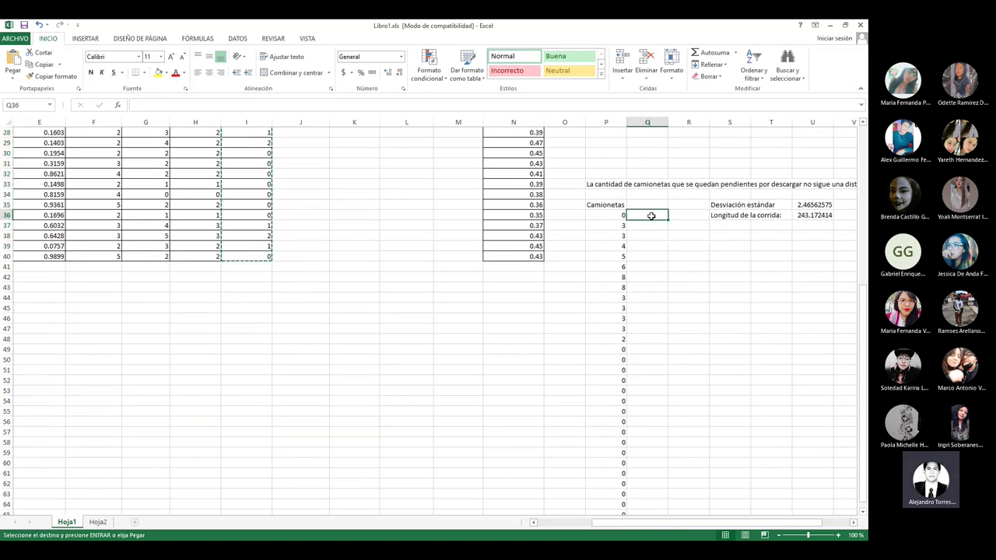
drag(651, 216, 654, 494)
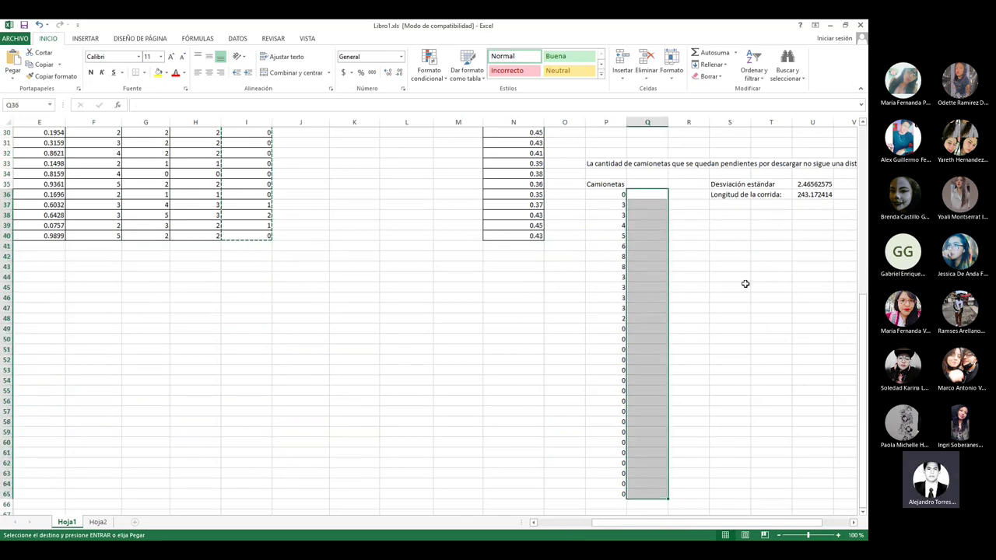
scroll(739, 284, up, 2)
click(650, 257)
right_click(650, 258)
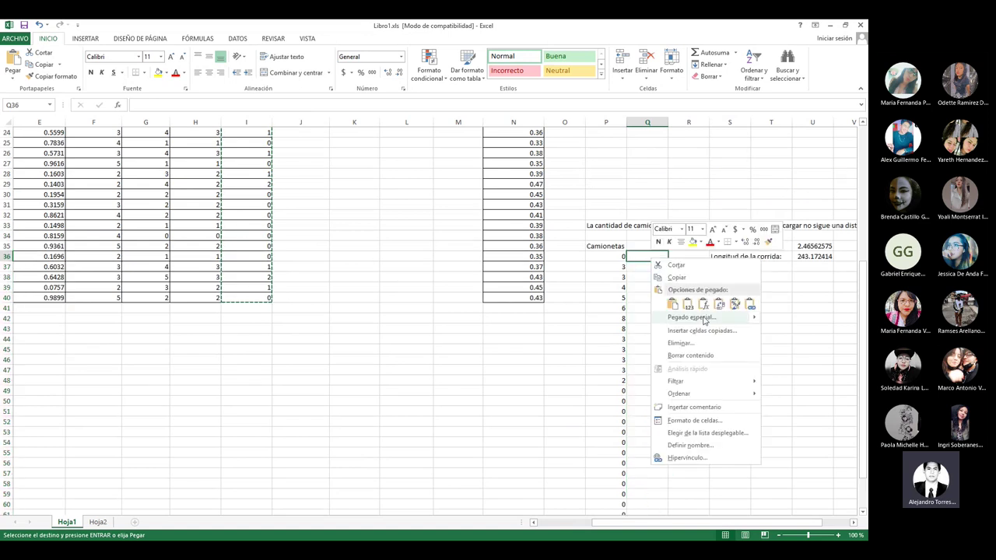
mouse_move(708, 320)
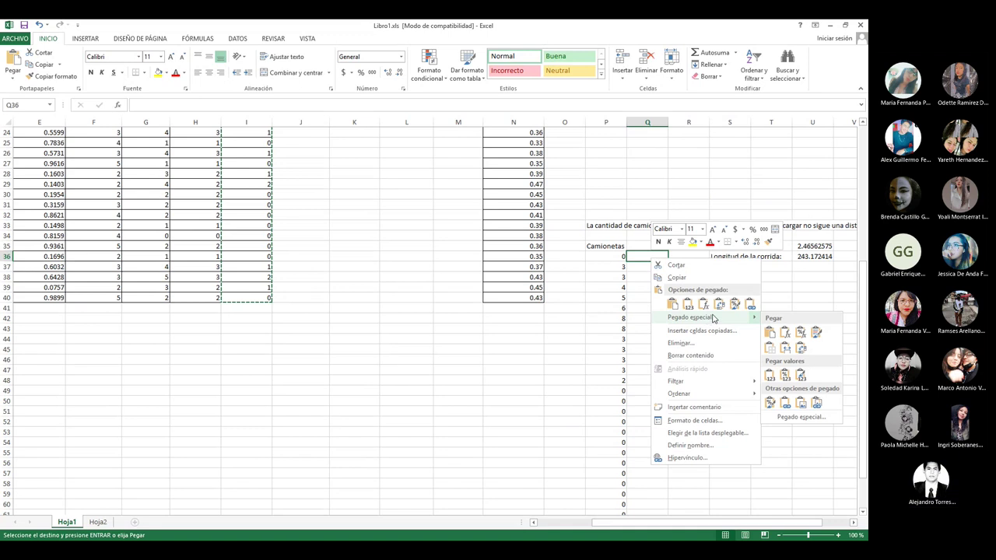
click(769, 376)
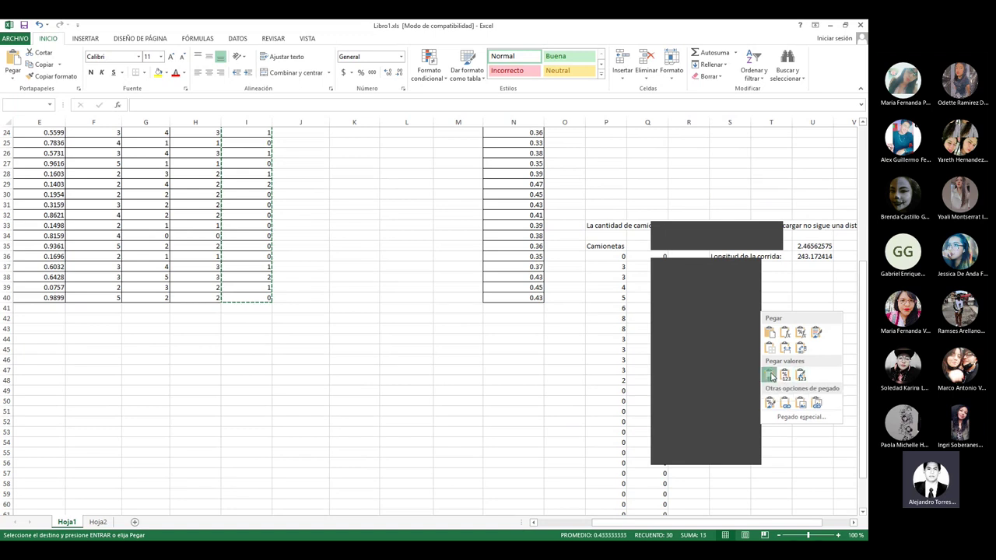
click(770, 374)
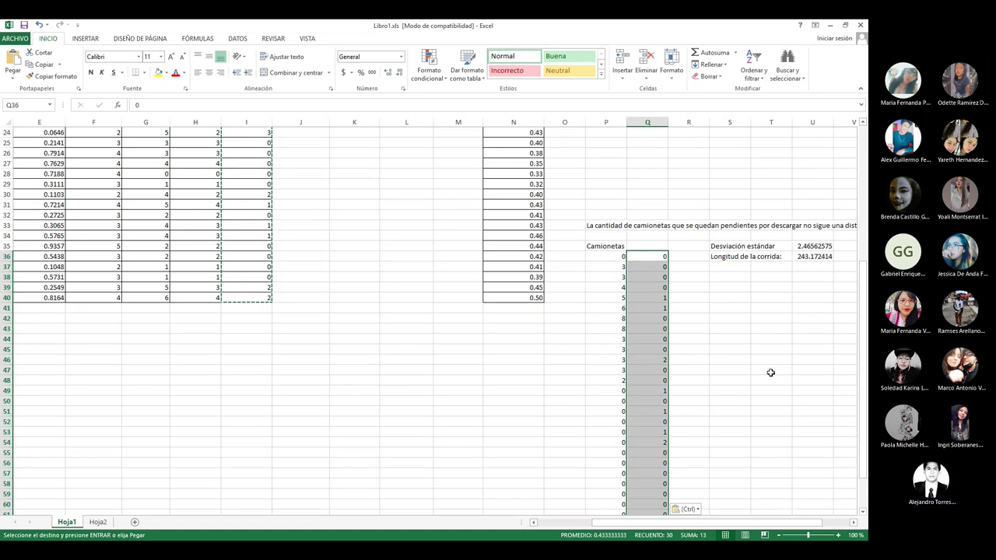
click(662, 258)
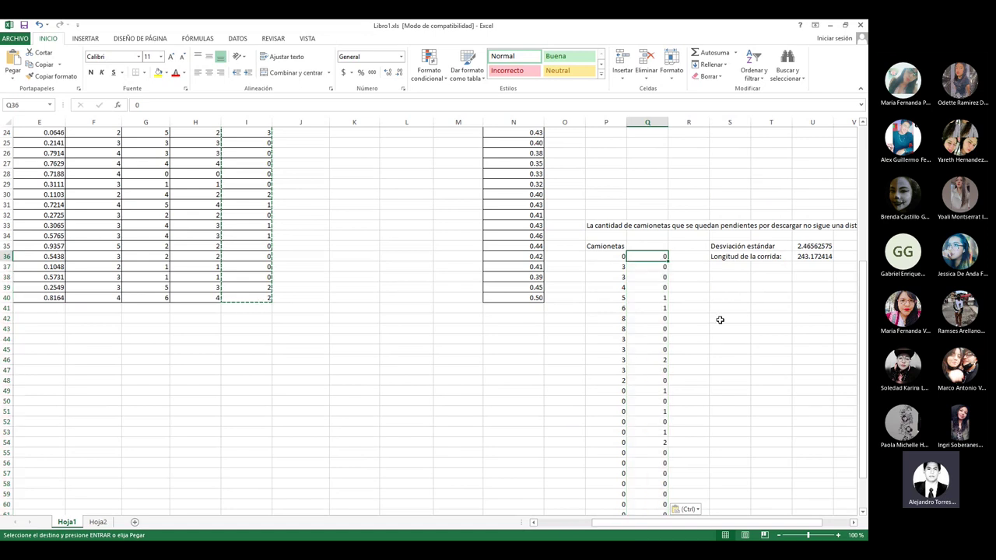
scroll(694, 277, down, 3)
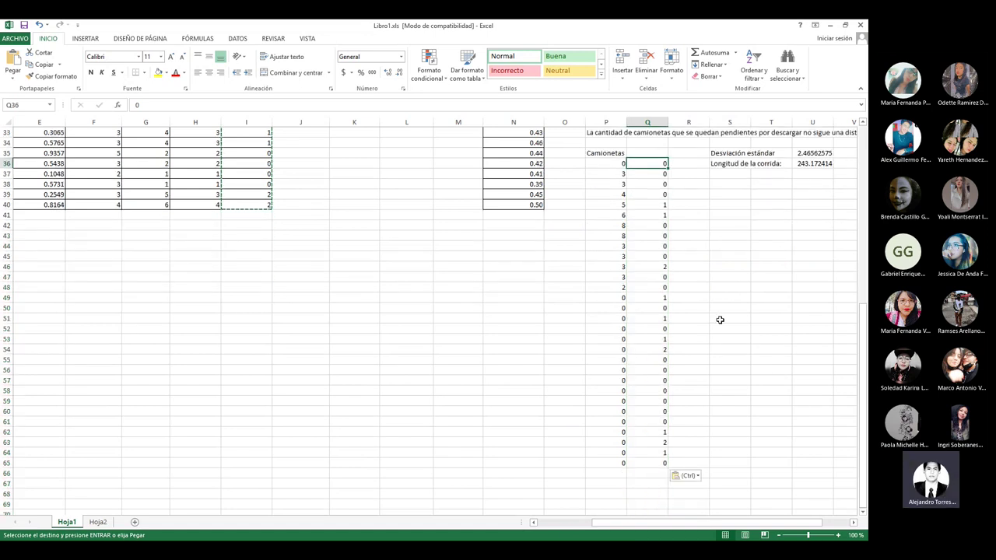
scroll(720, 320, up, 3)
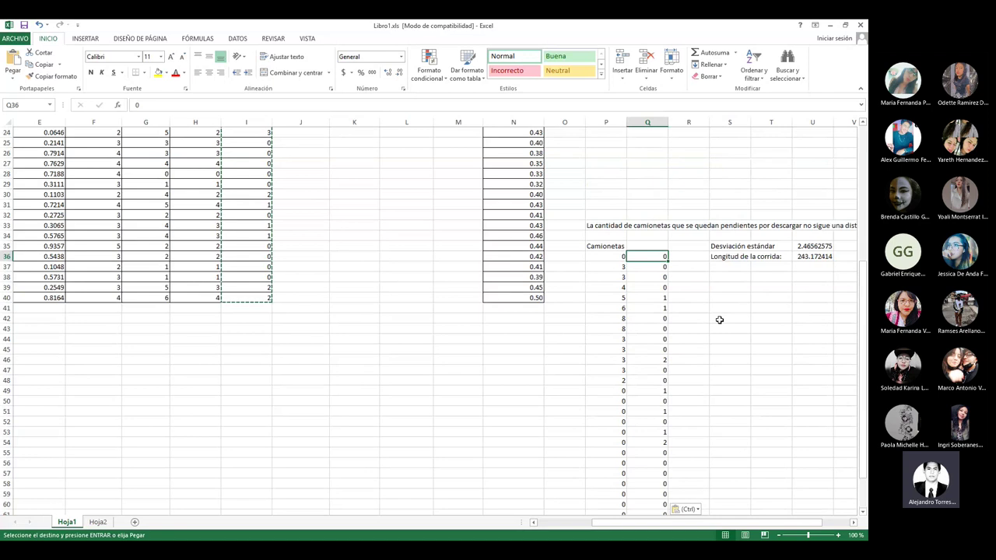
scroll(720, 320, up, 2)
scroll(720, 320, down, 3)
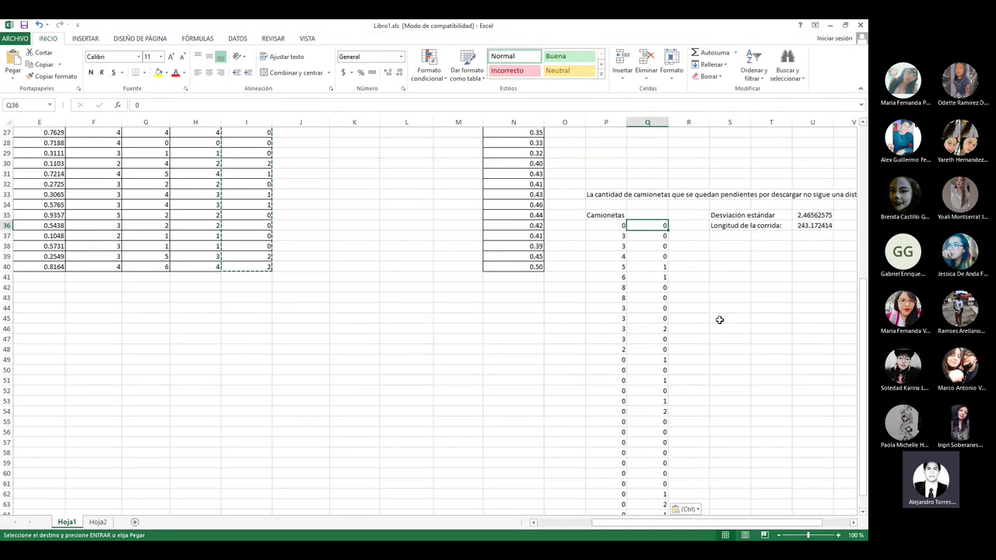
scroll(720, 319, down, 3)
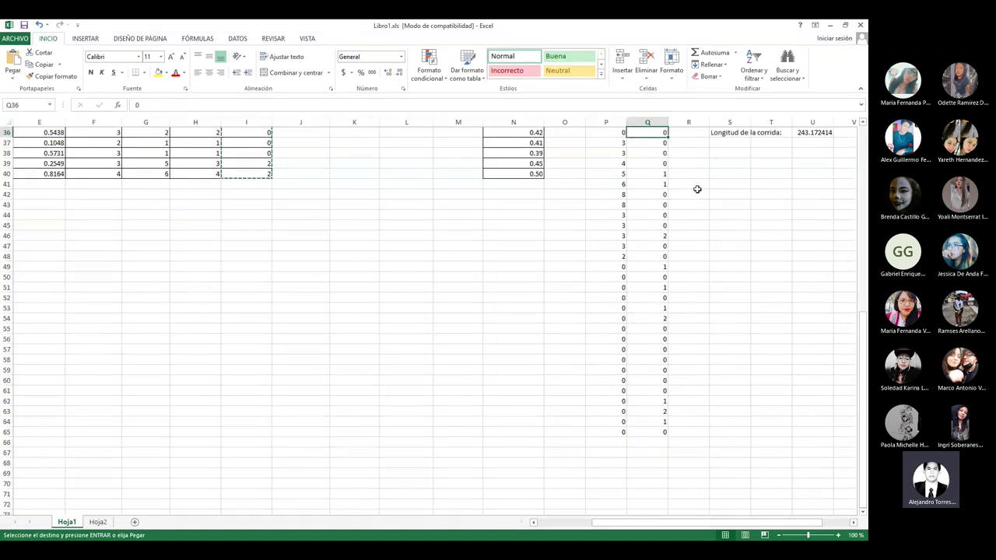
scroll(692, 191, up, 2)
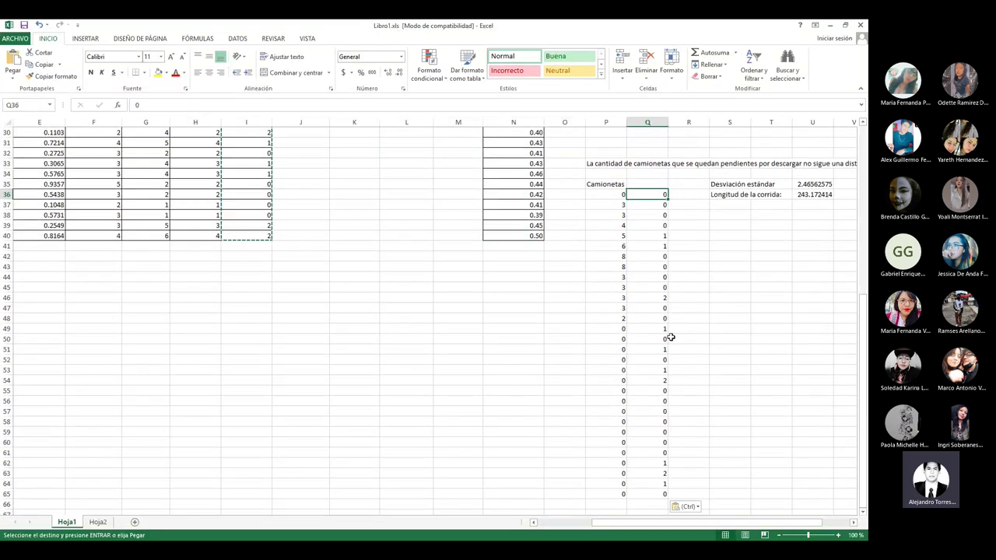
click(700, 224)
drag(658, 196, 658, 206)
drag(656, 272, 656, 490)
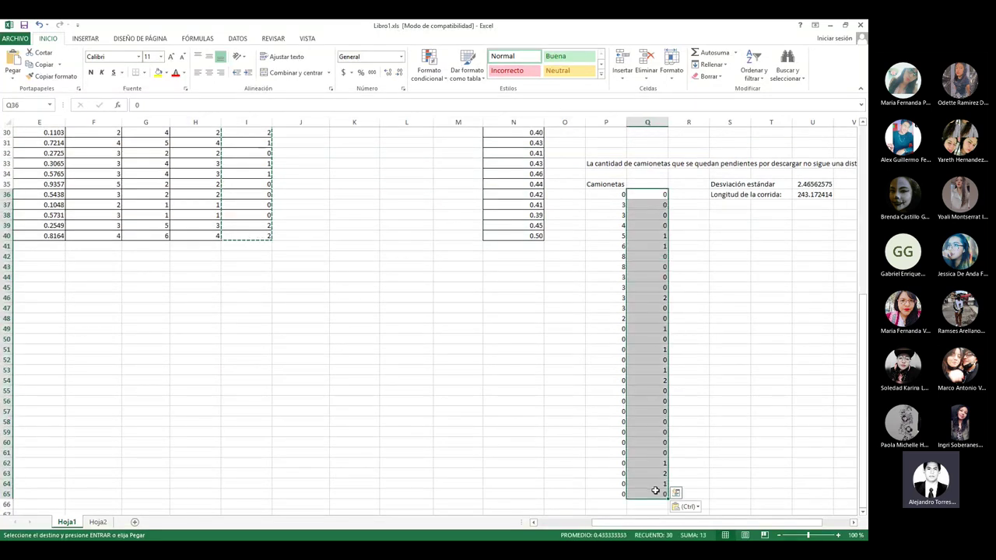
click(813, 184)
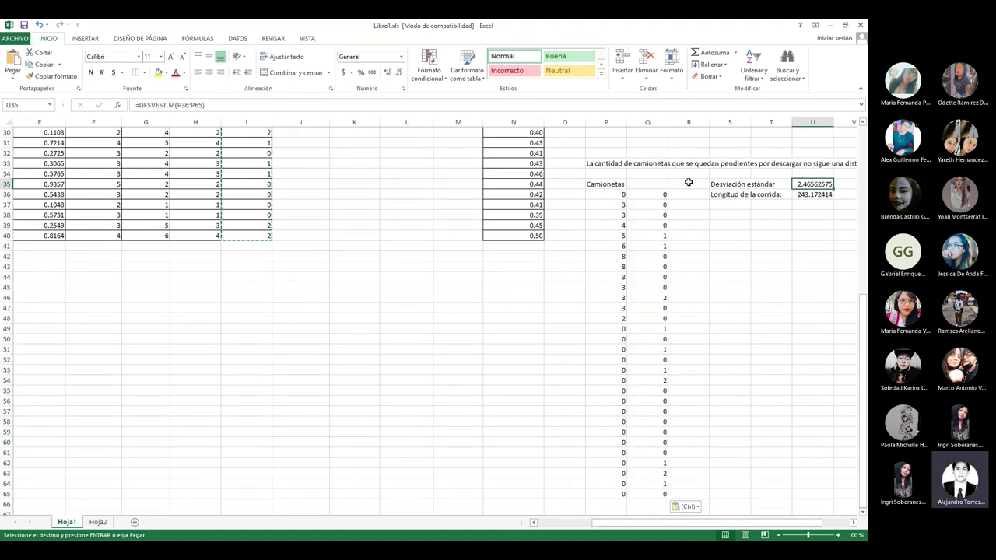
scroll(794, 525, right, 1)
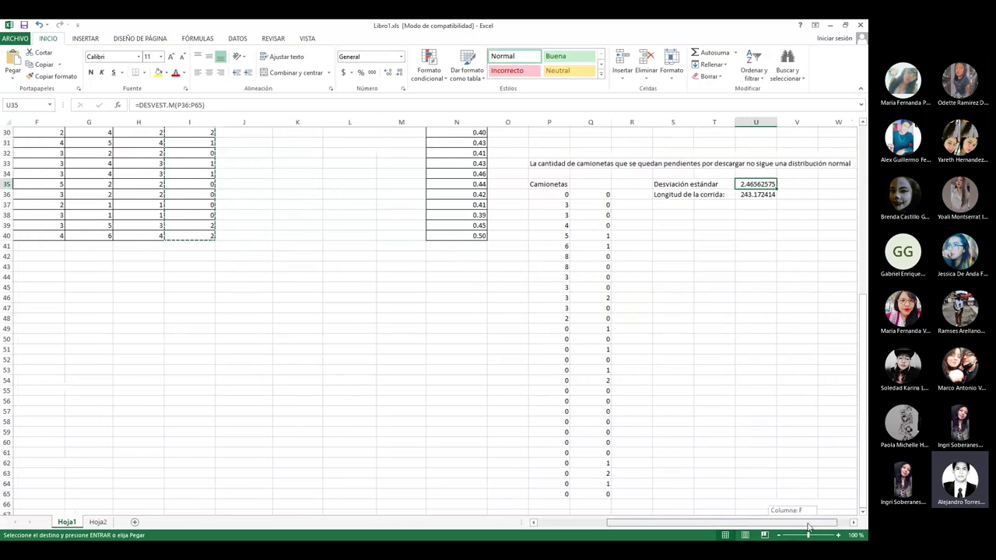
Enter =DESVEST.M(Q36:Q65) in V35 to get a standard deviation of 0.67891055.
click(806, 185)
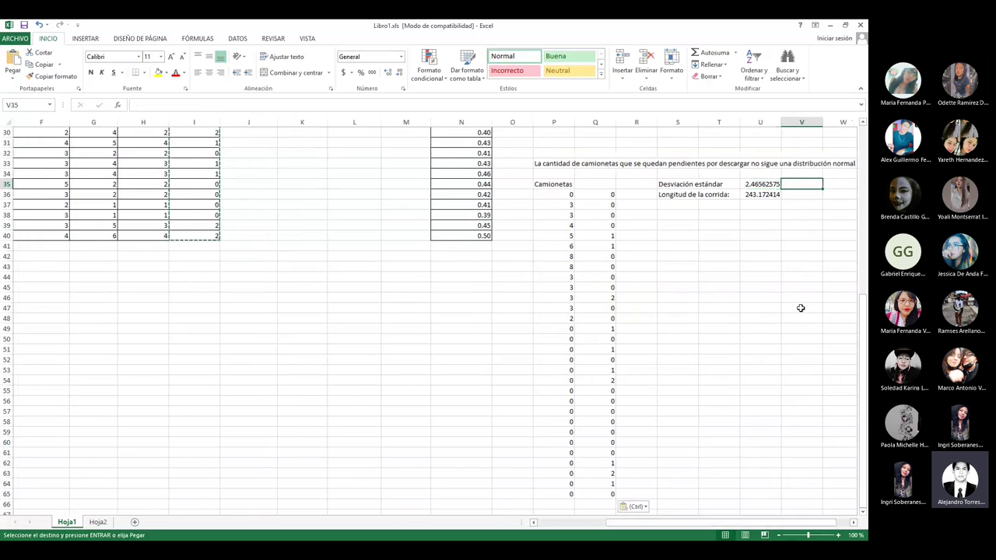
text(=DESVEST)
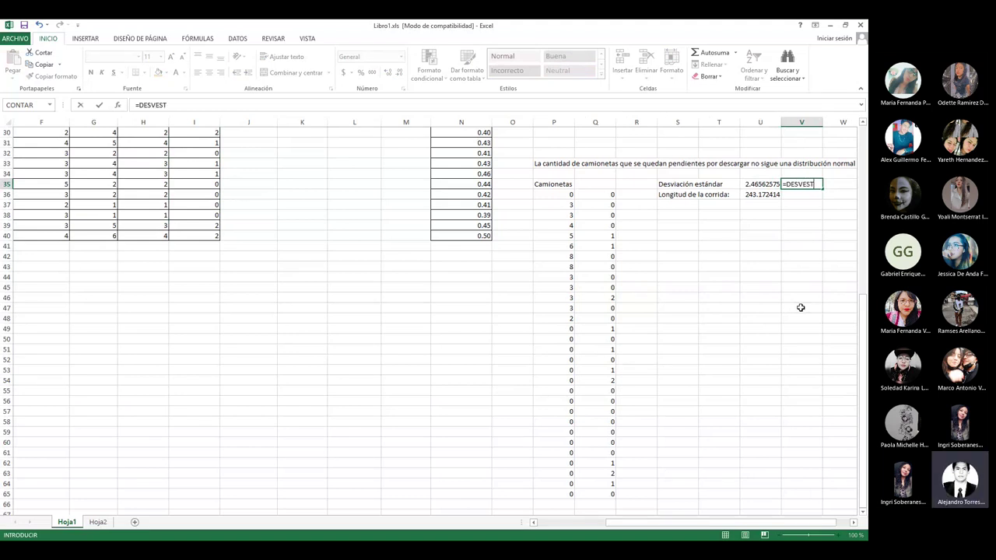
text(.M()
drag(596, 195, 611, 491)
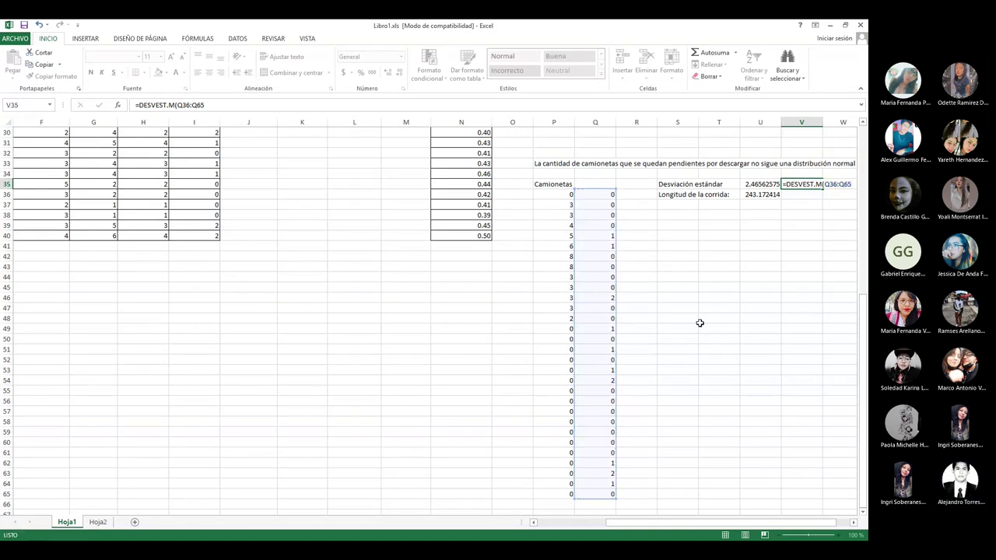
key(Return)
Review the U35 and V35 standard deviations and the U36 run-length formula.
key(Up)
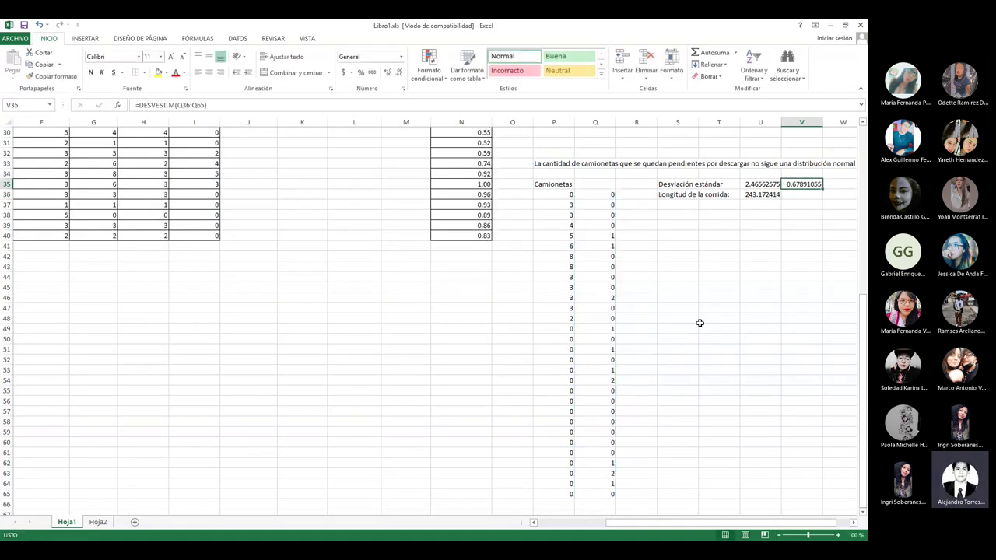
key(Left)
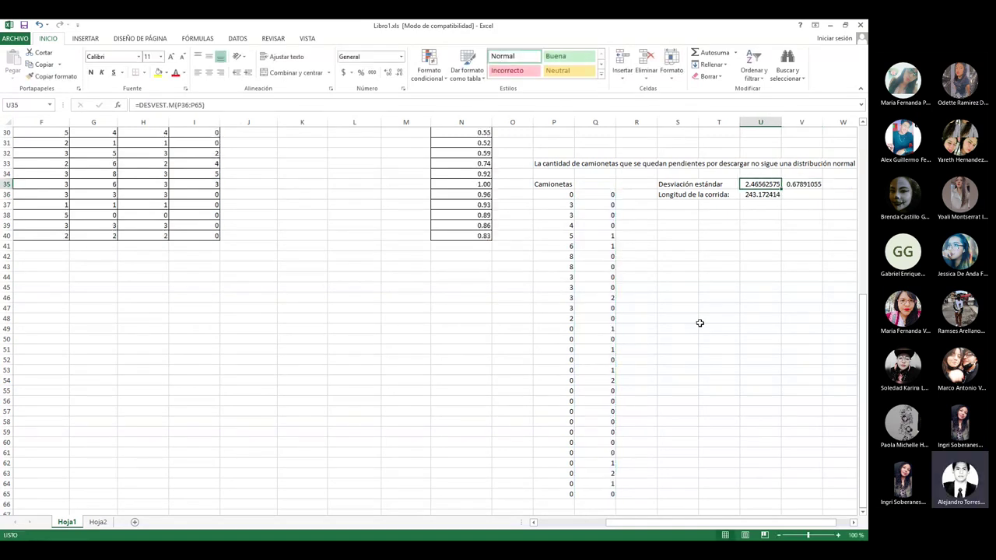
key(Right)
key(Left)
key(Left)
key(Right)
key(Right)
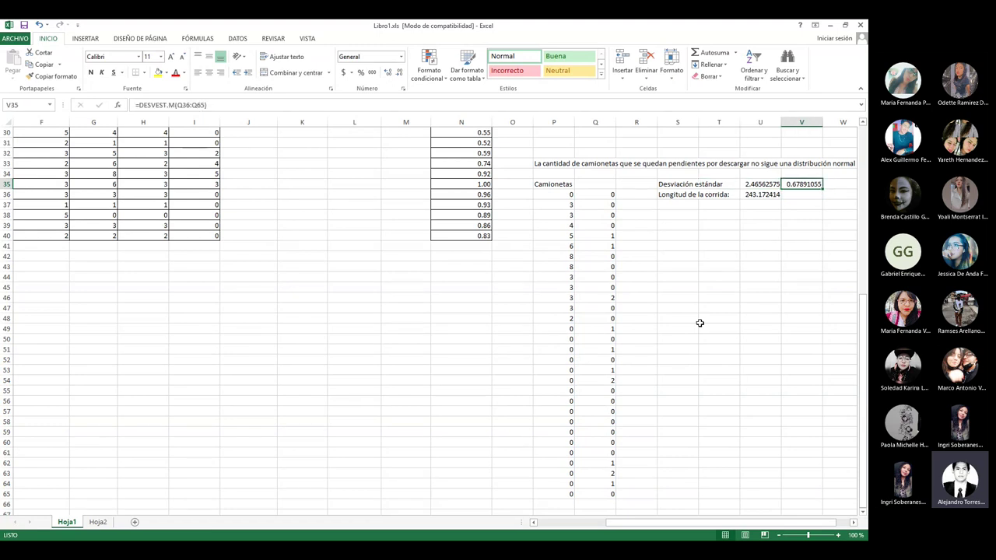
key(Left)
key(Down)
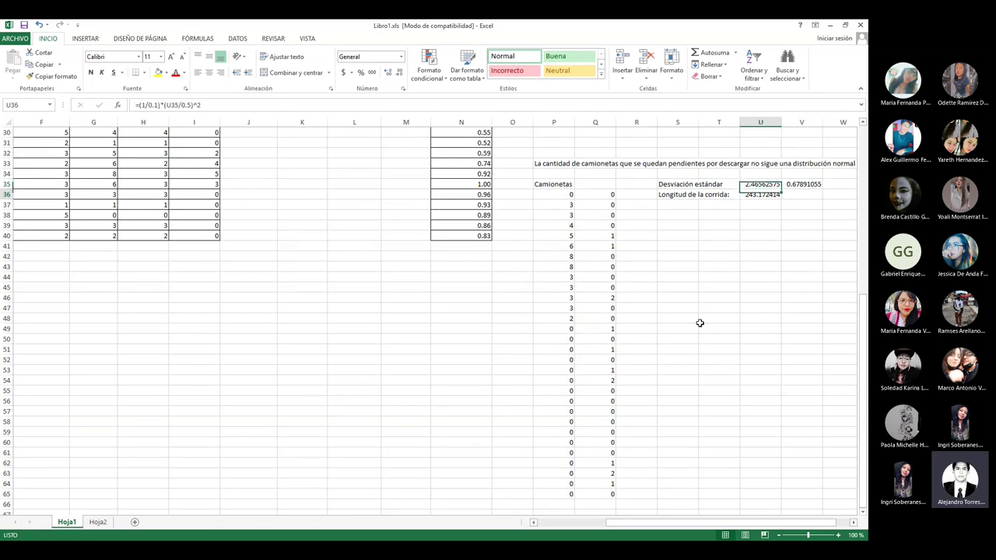
key(Up)
key(Right)
key(Left)
key(Right)
key(Left)
key(Right)
key(Left)
key(Left)
key(Left)
key(Left)
key(Left)
key(Down)
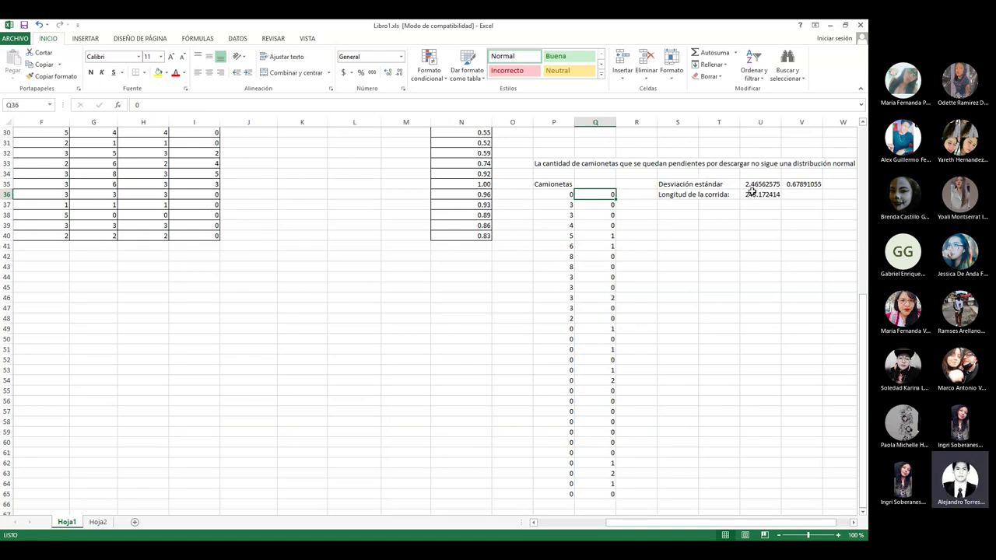
Change U36's run-length formula to use the V35 standard deviation instead of U35.
click(804, 184)
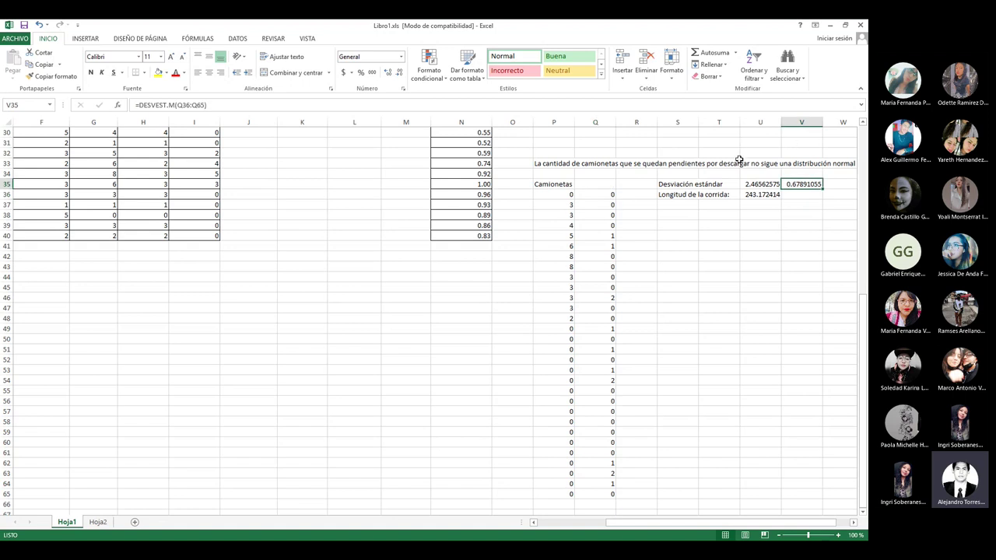
click(757, 196)
click(219, 105)
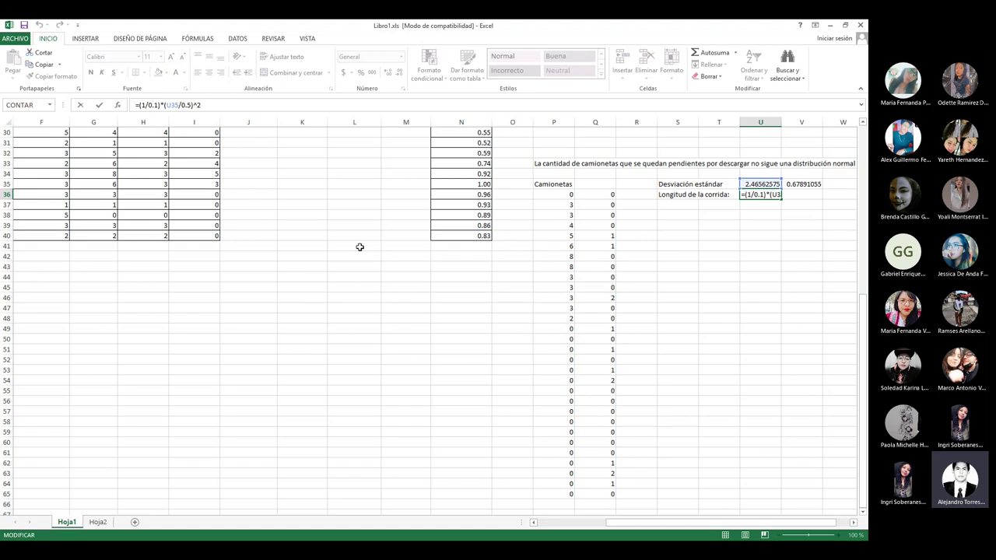
click(179, 105)
key(BackSpace)
key(BackSpace)
key(BackSpace)
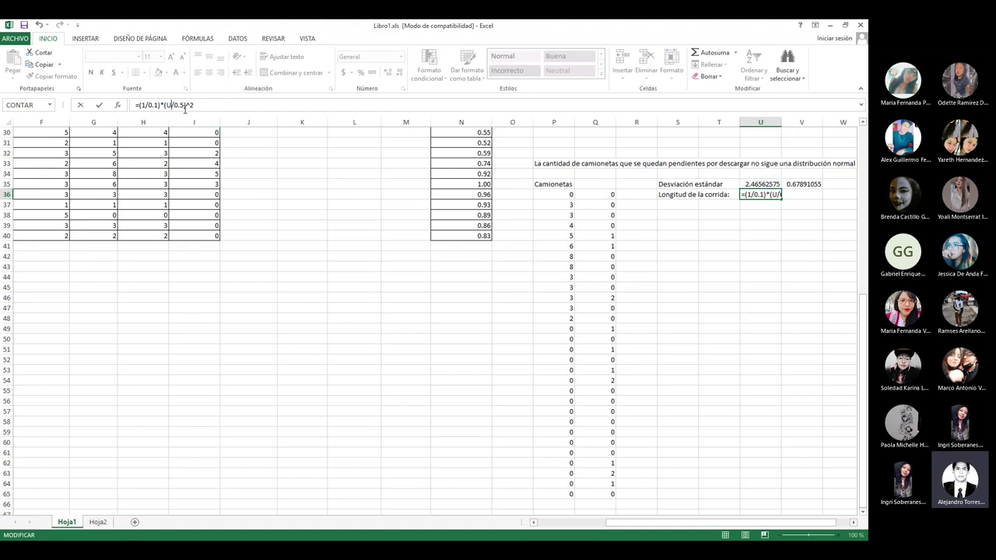
click(808, 184)
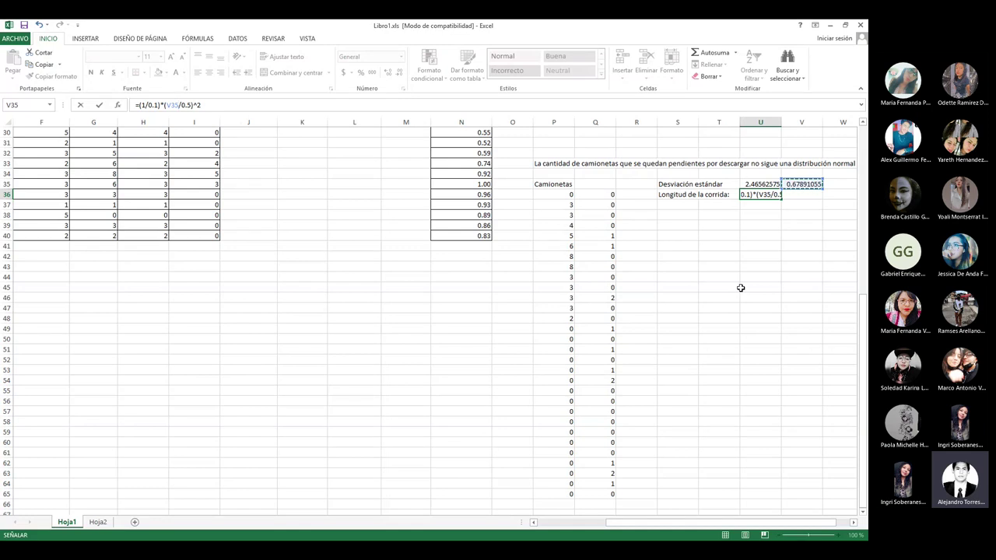
key(Return)
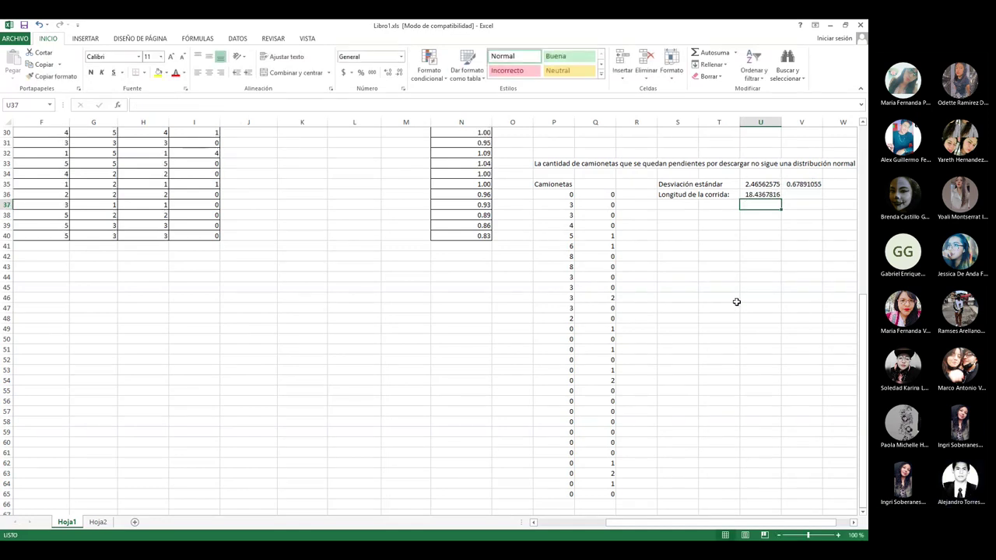
Recheck the run-length formula and compare the column P and column Q standard deviation formulas.
click(759, 195)
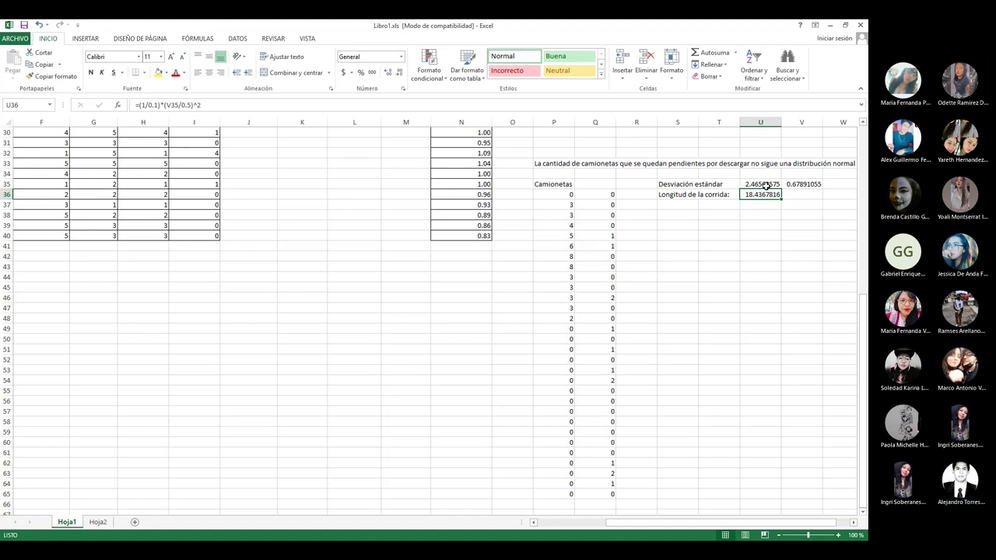
click(768, 185)
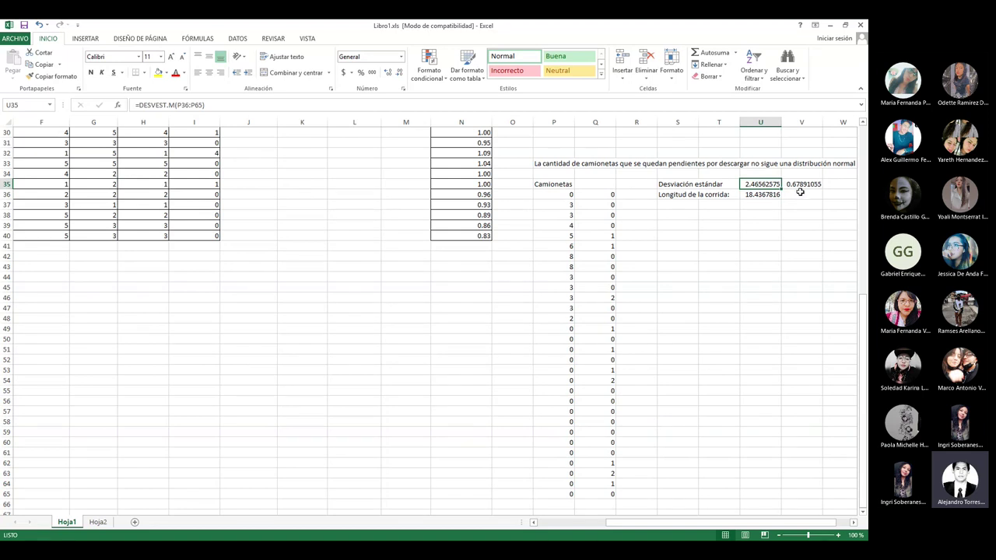
click(801, 187)
click(774, 184)
click(798, 185)
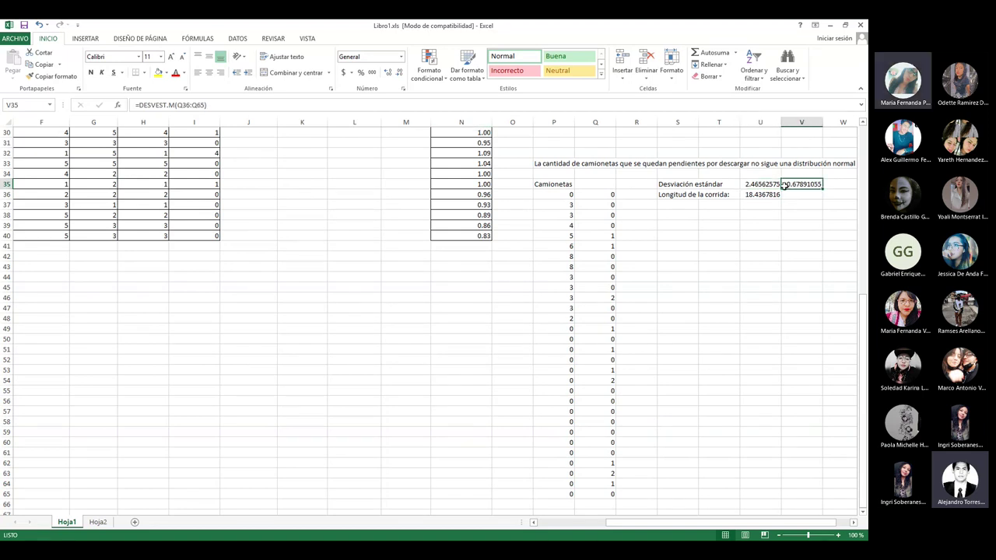
click(761, 196)
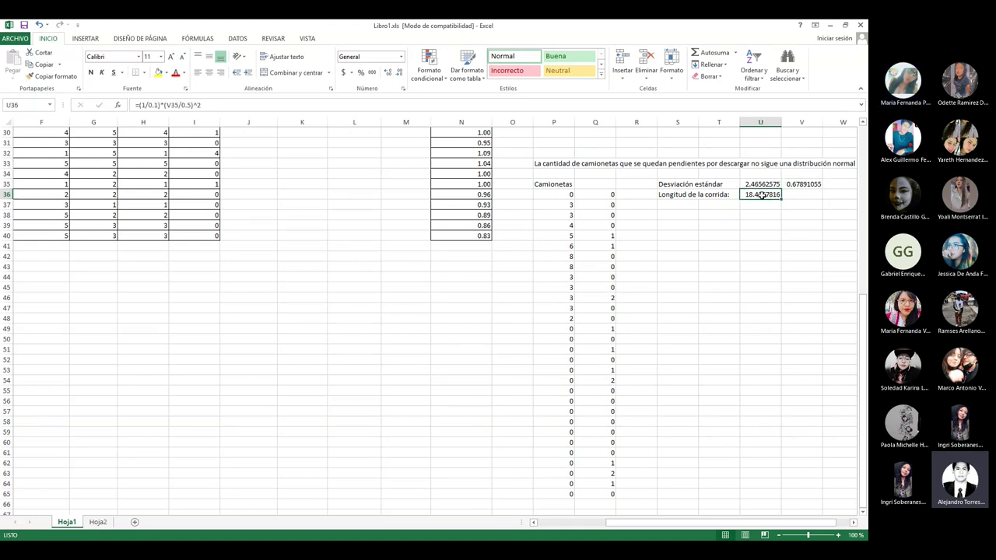
click(758, 186)
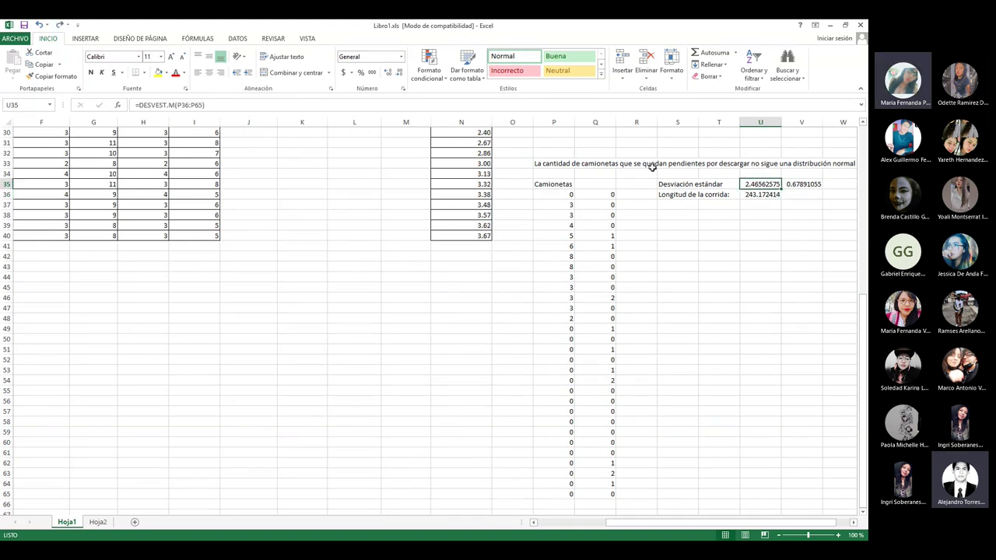
Copy the pending-trucks values from column I.
click(561, 185)
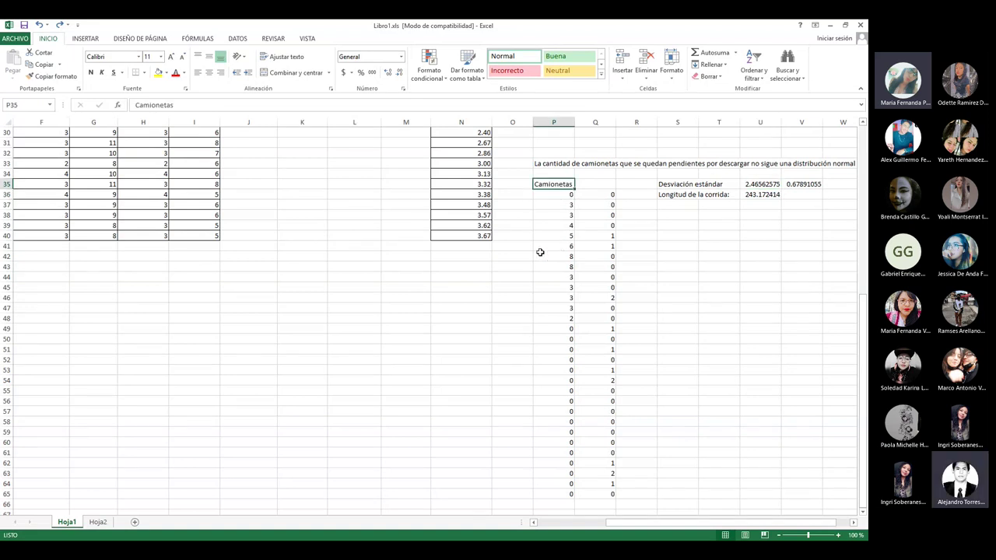
scroll(539, 252, up, 7)
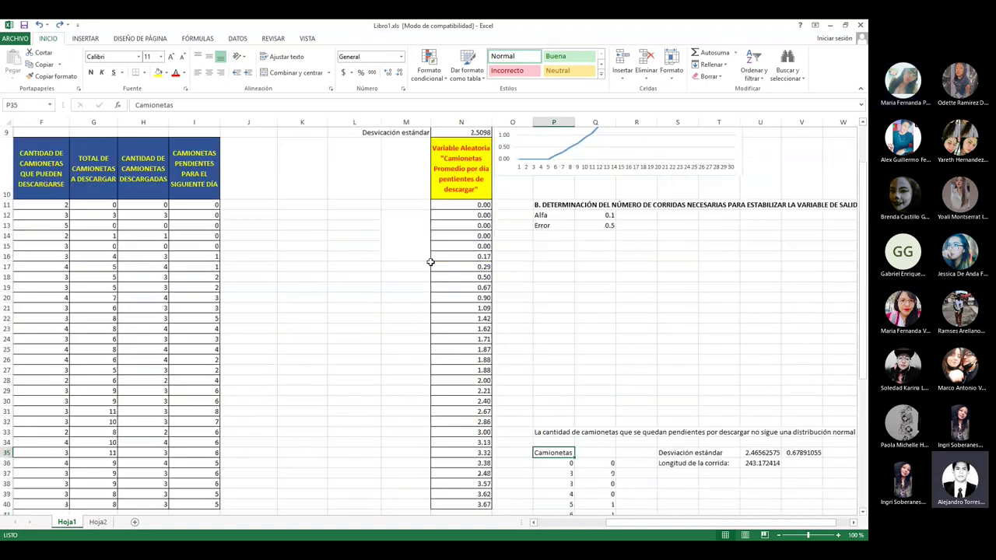
drag(199, 204, 199, 509)
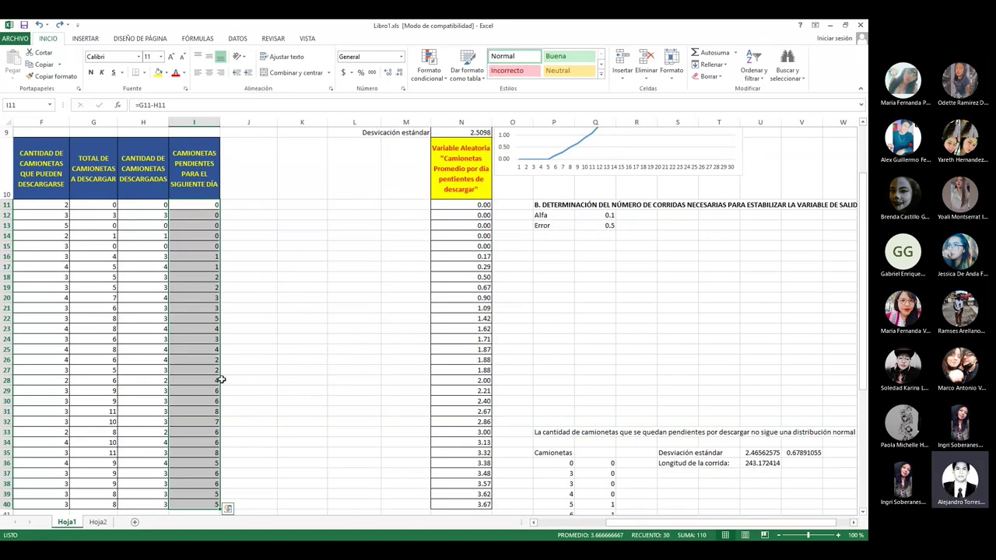
right_click(194, 347)
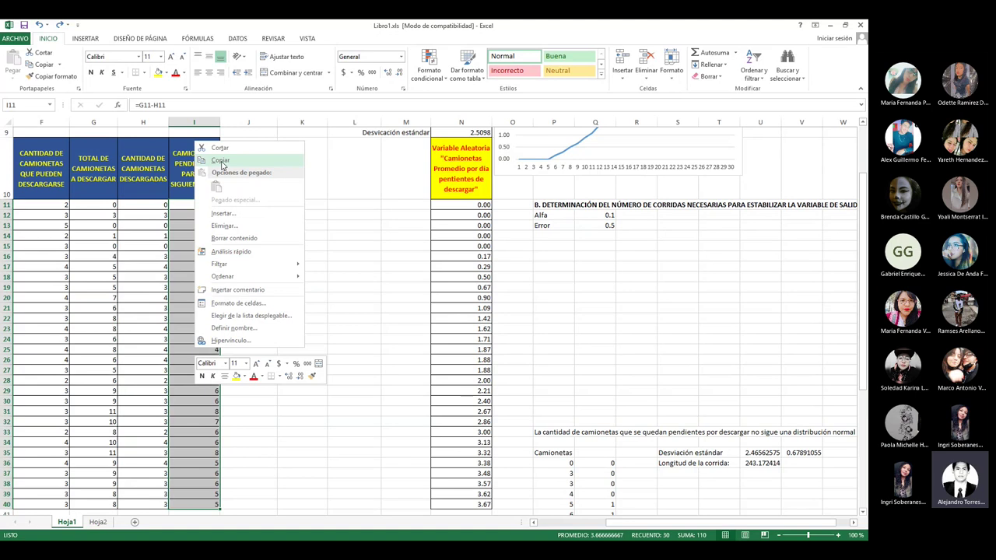
click(221, 160)
scroll(690, 455, down, 5)
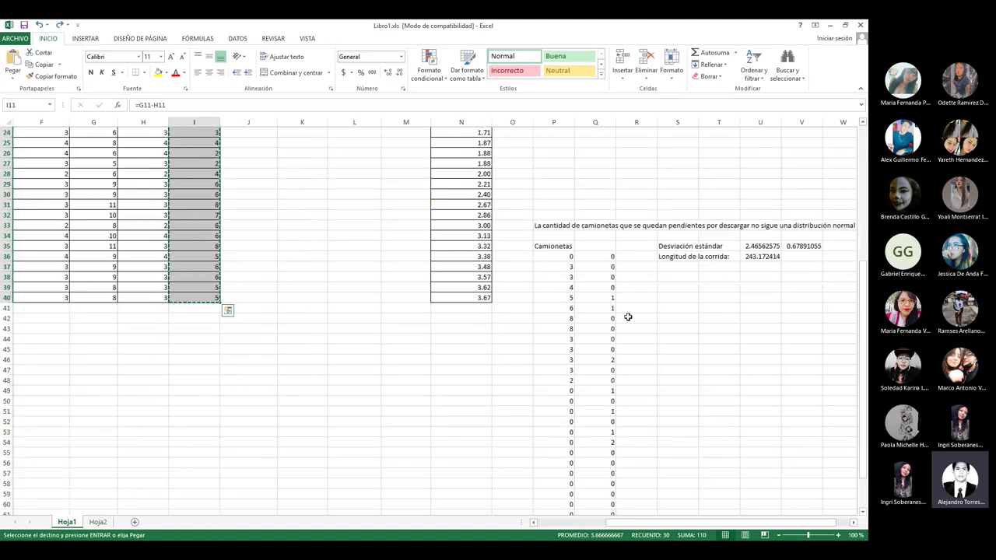
Clear the old replica values from Q36:Q65 beside Camionetas.
drag(600, 256, 600, 462)
key(Delete)
scroll(603, 327, up, 3)
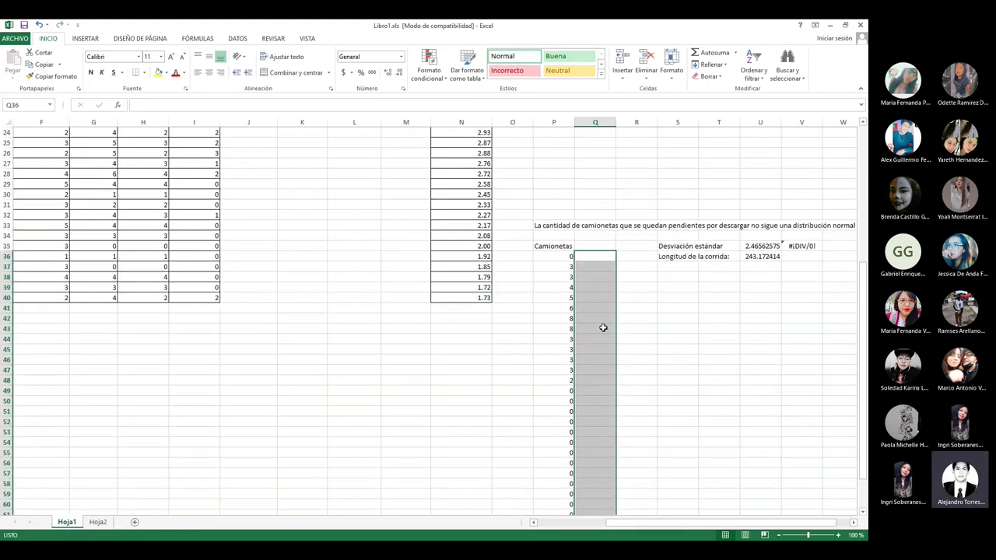
click(596, 258)
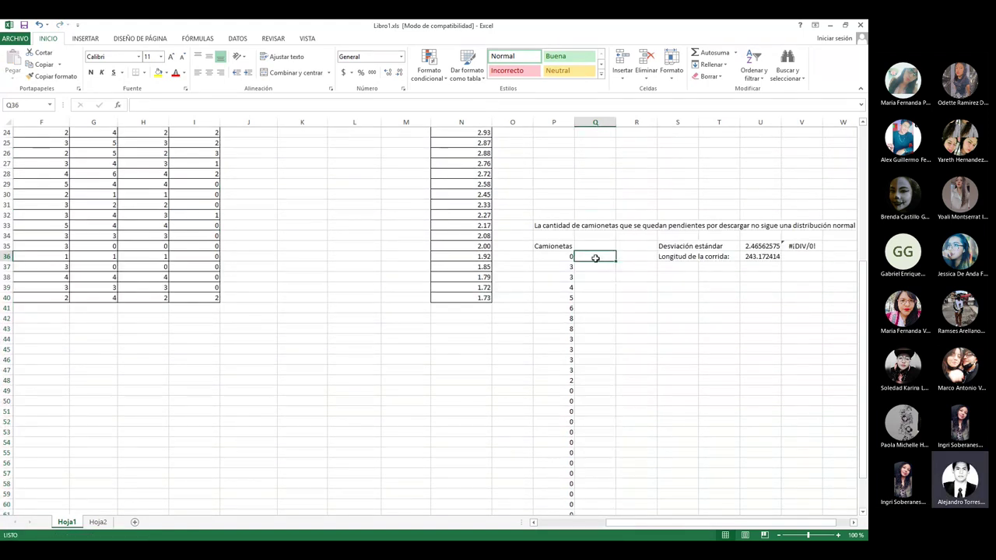
right_click(595, 258)
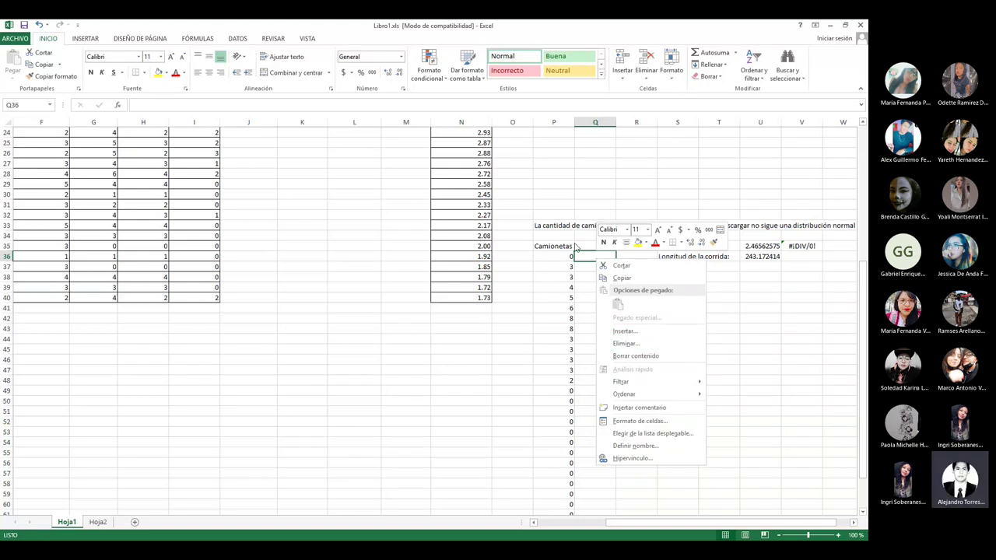
click(582, 255)
right_click(585, 258)
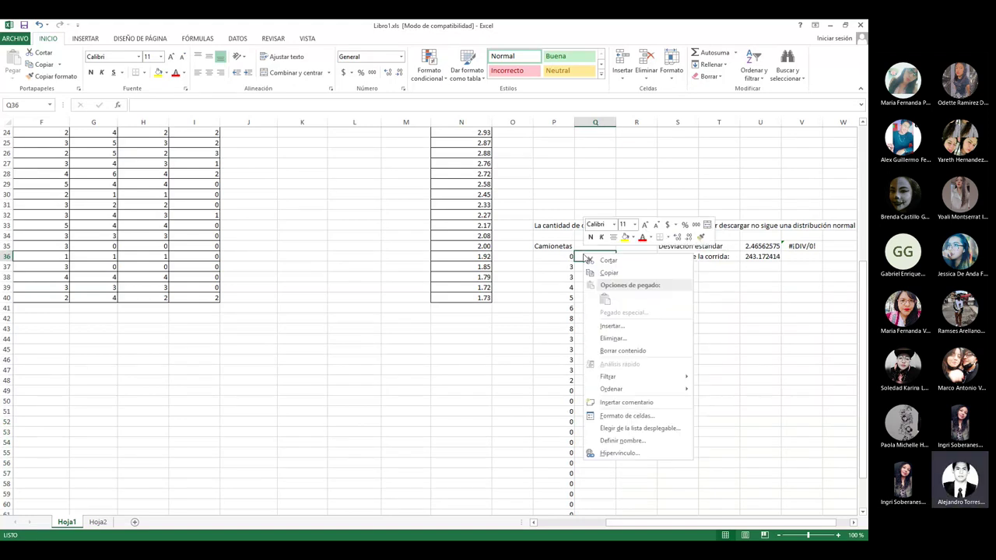
click(581, 259)
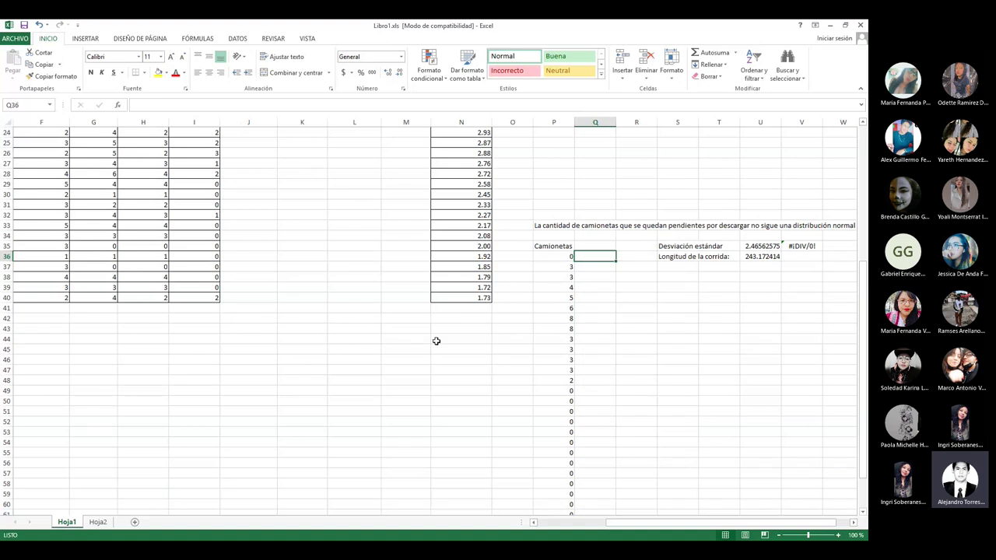
scroll(346, 363, up, 7)
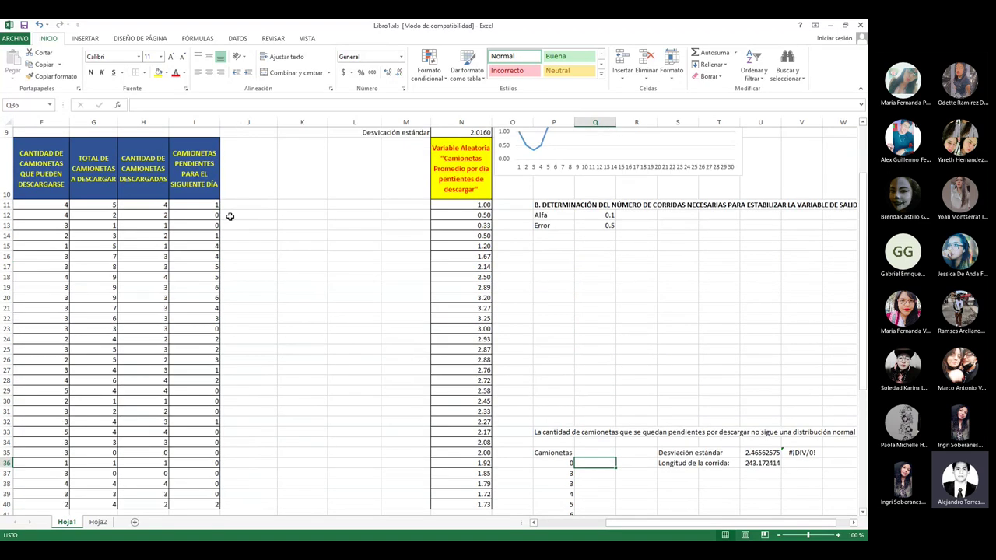
scroll(206, 241, down, 2)
Copy pending-trucks values I11:I40 and paste them as values starting at Q36.
drag(202, 201, 207, 504)
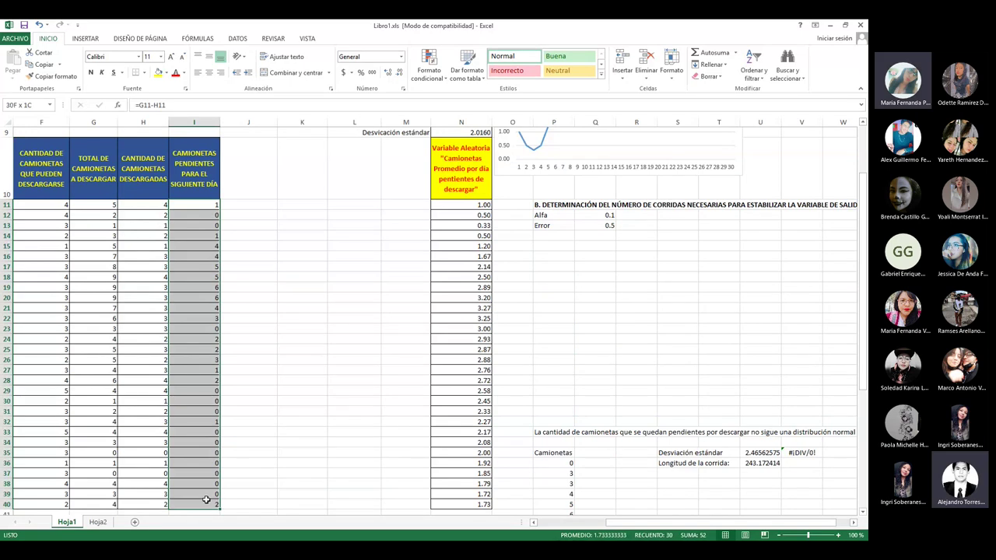
right_click(191, 416)
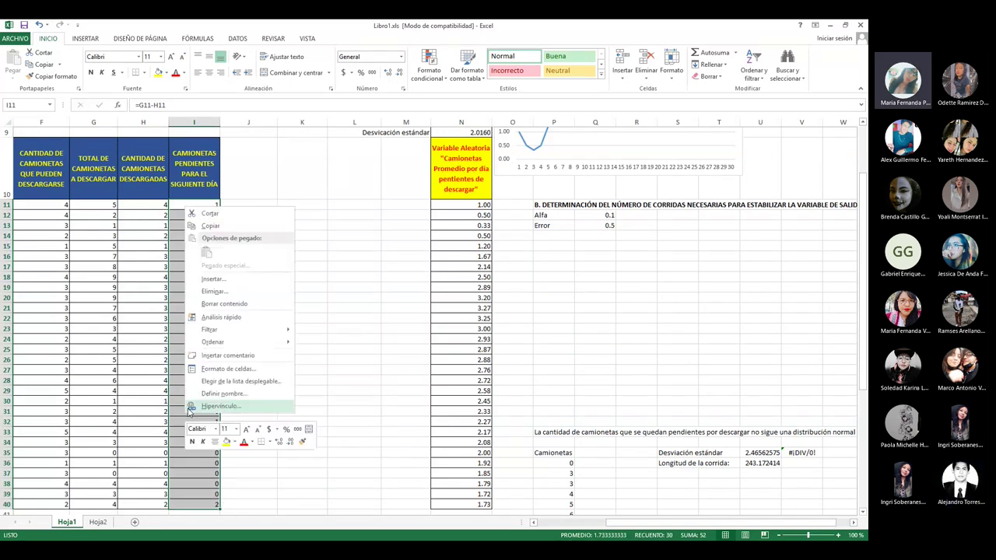
click(209, 226)
scroll(646, 412, down, 2)
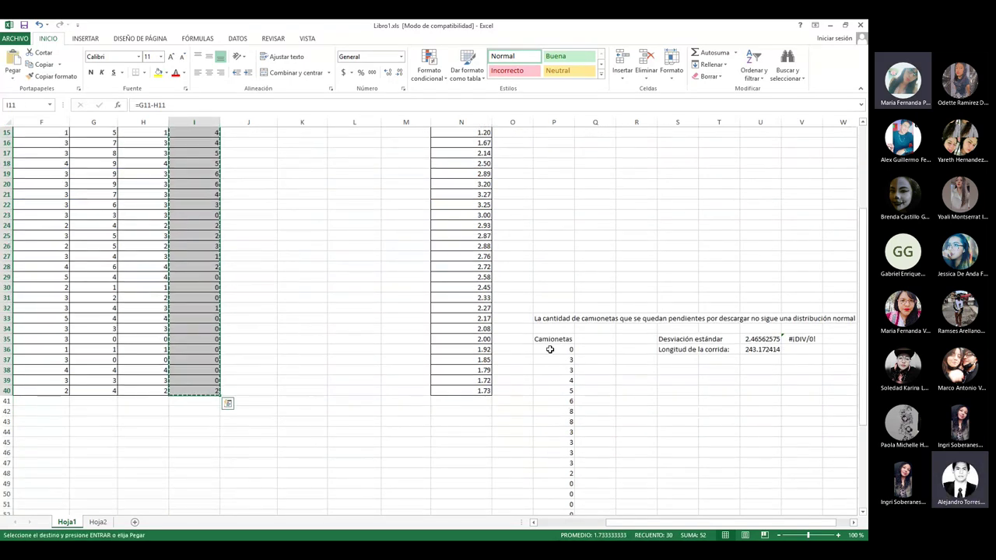
click(558, 350)
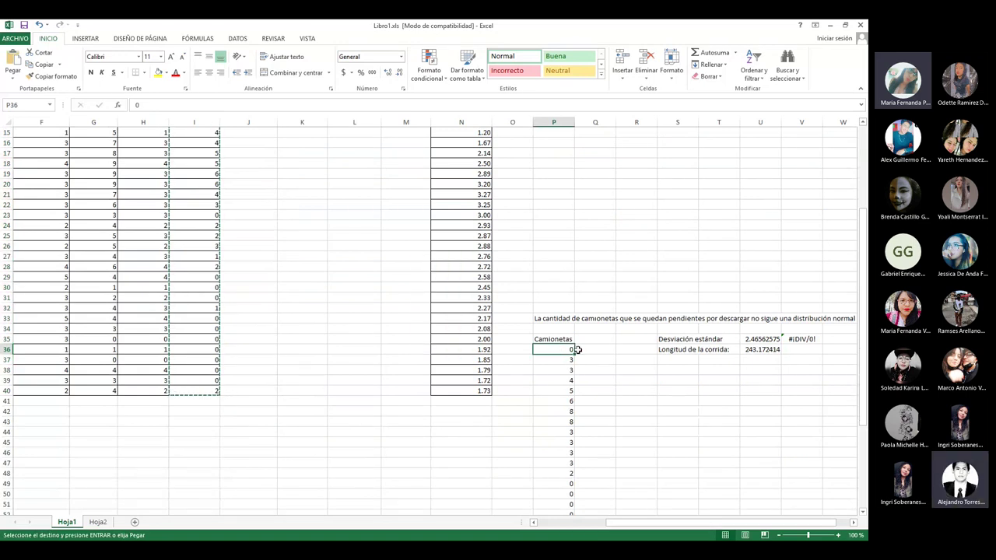
click(585, 351)
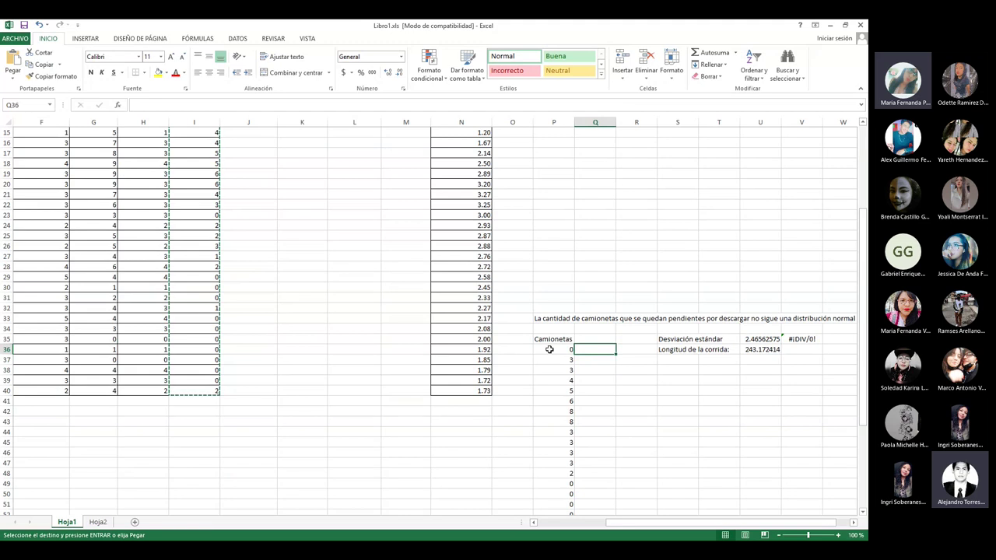
right_click(585, 350)
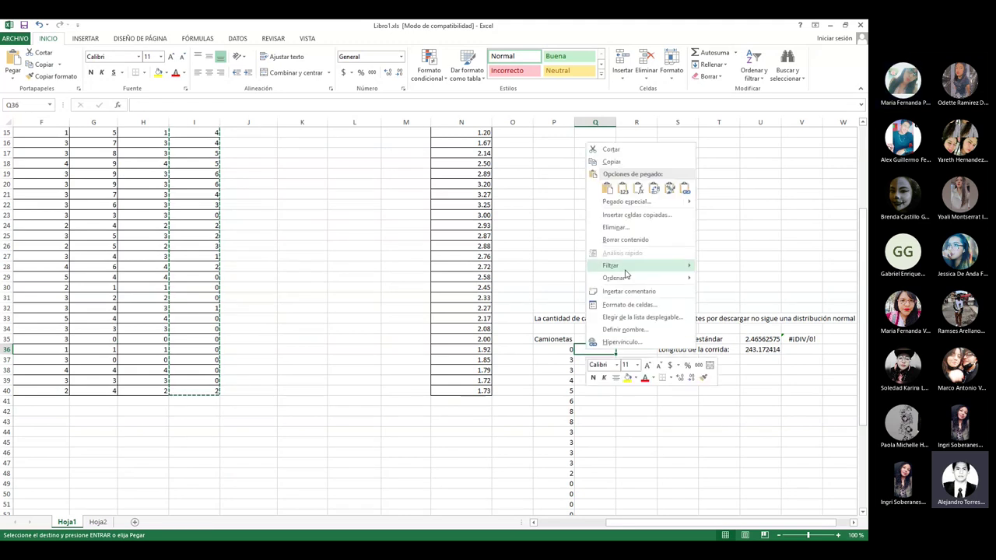
click(585, 354)
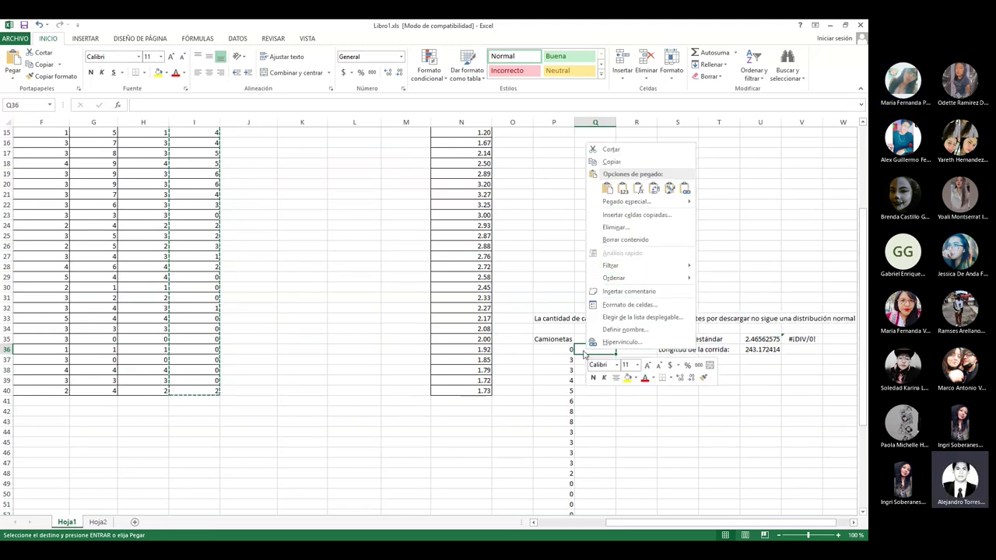
right_click(584, 354)
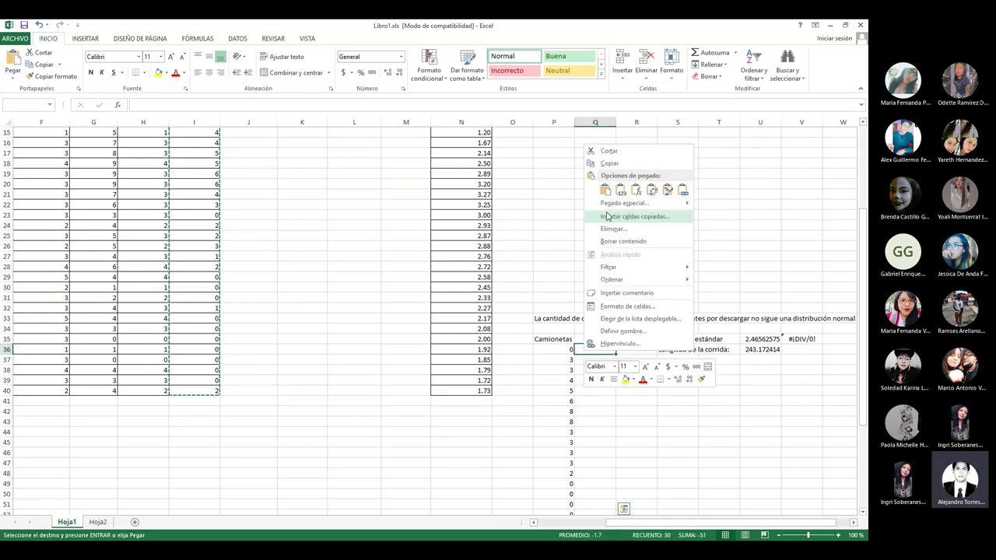
mouse_move(614, 207)
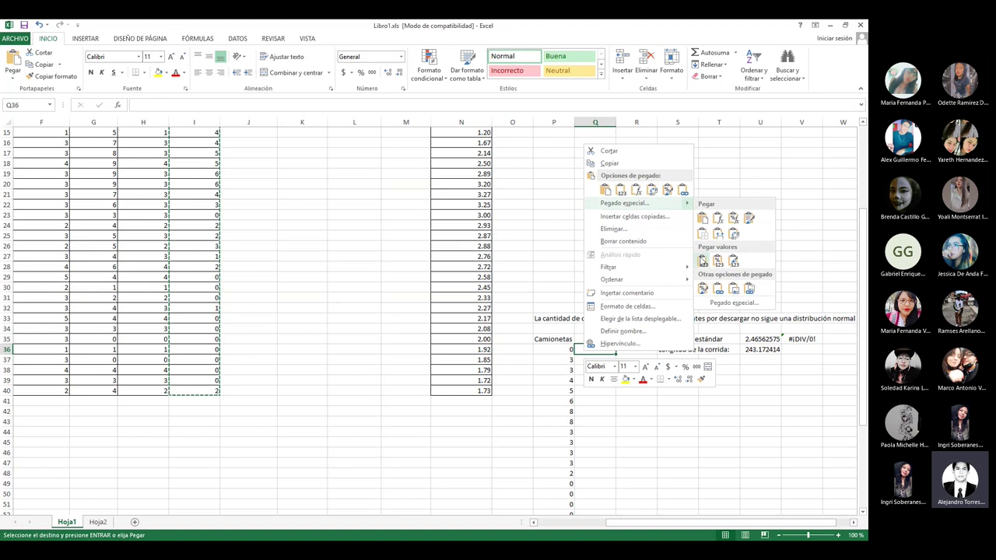
click(701, 261)
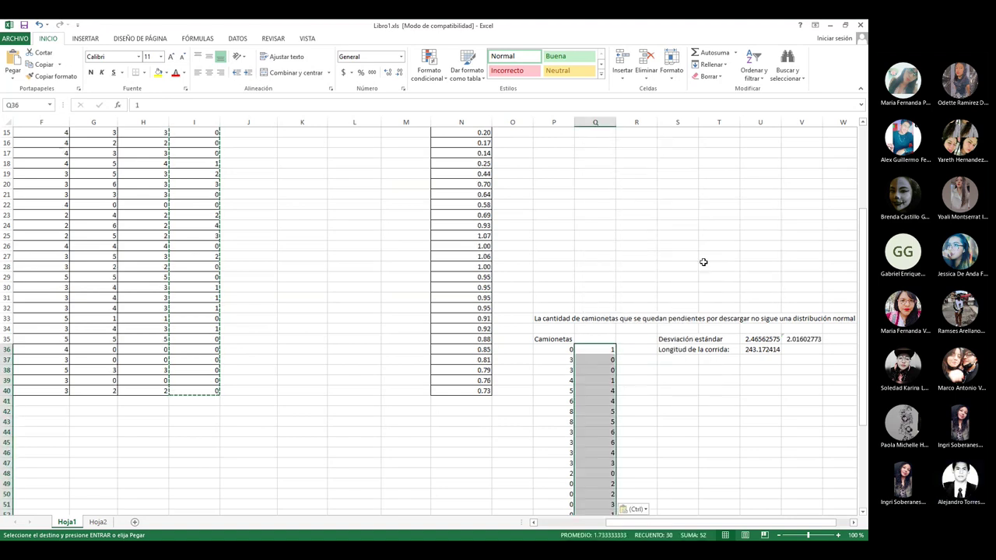
Inspect the V35 (Q36:Q65) and U35 standard deviation formulas, leaving both unchanged.
click(608, 350)
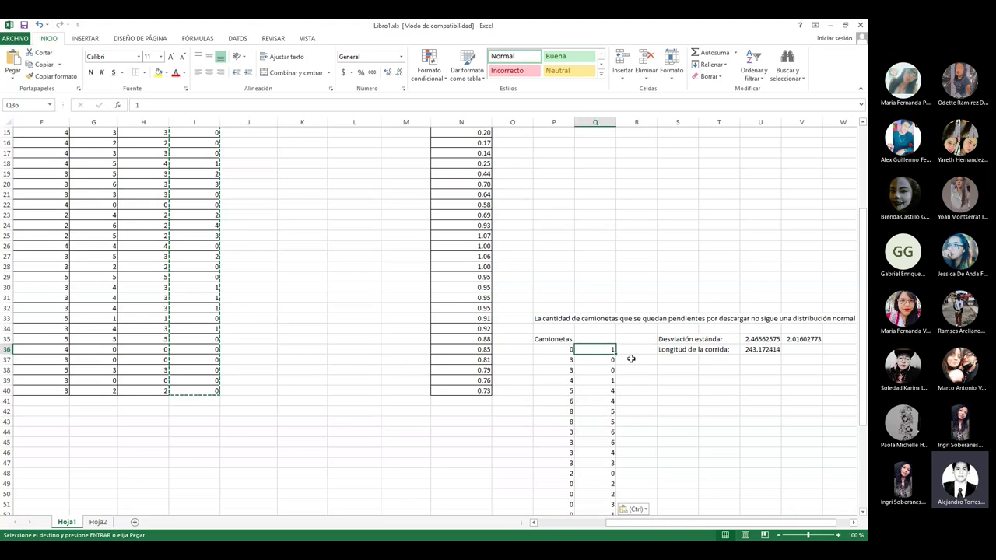
scroll(630, 362, down, 2)
scroll(630, 366, down, 4)
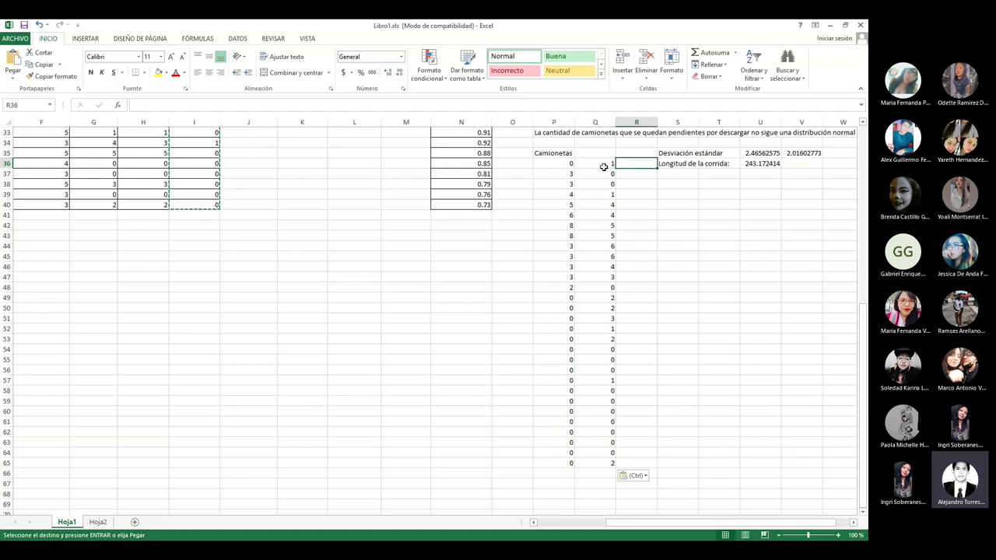
click(804, 153)
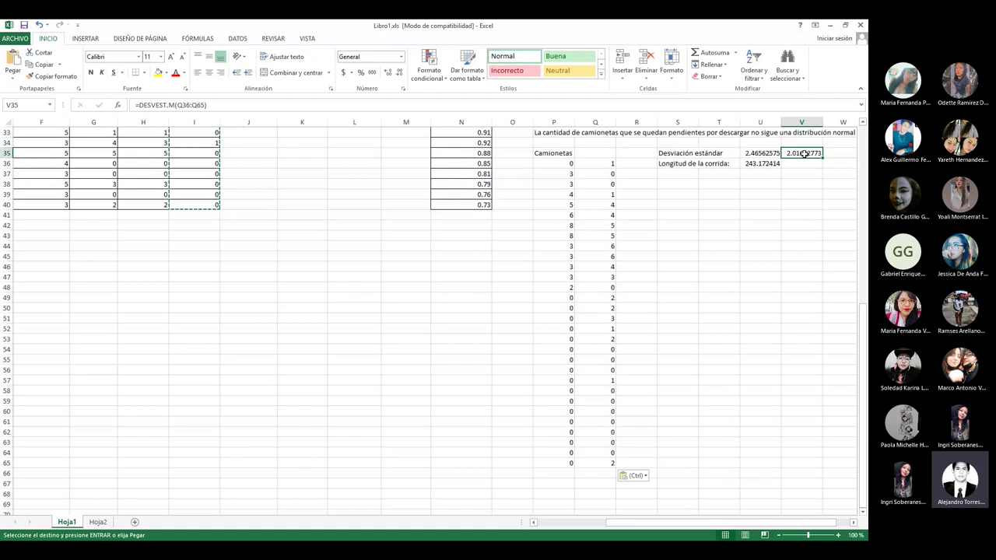
double_click(804, 154)
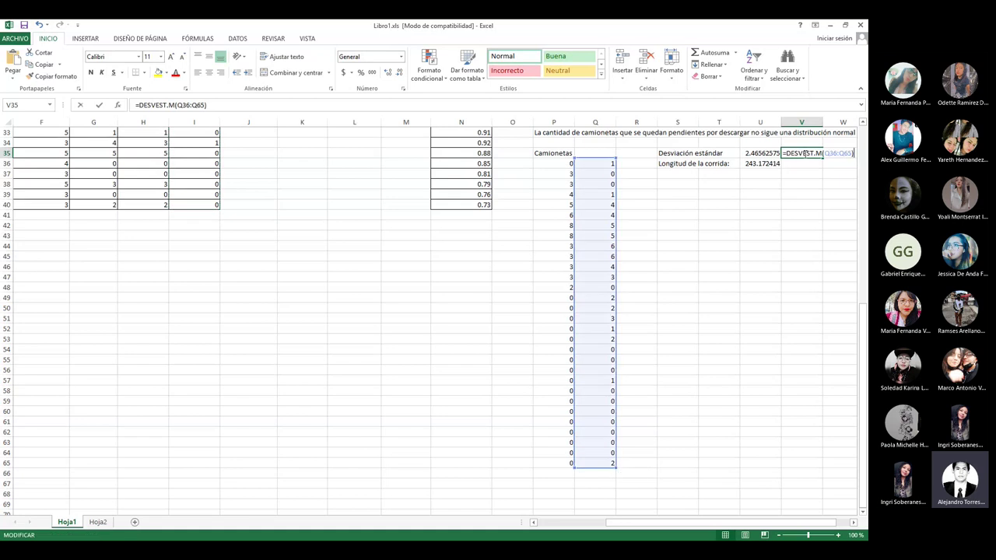
click(634, 163)
click(607, 163)
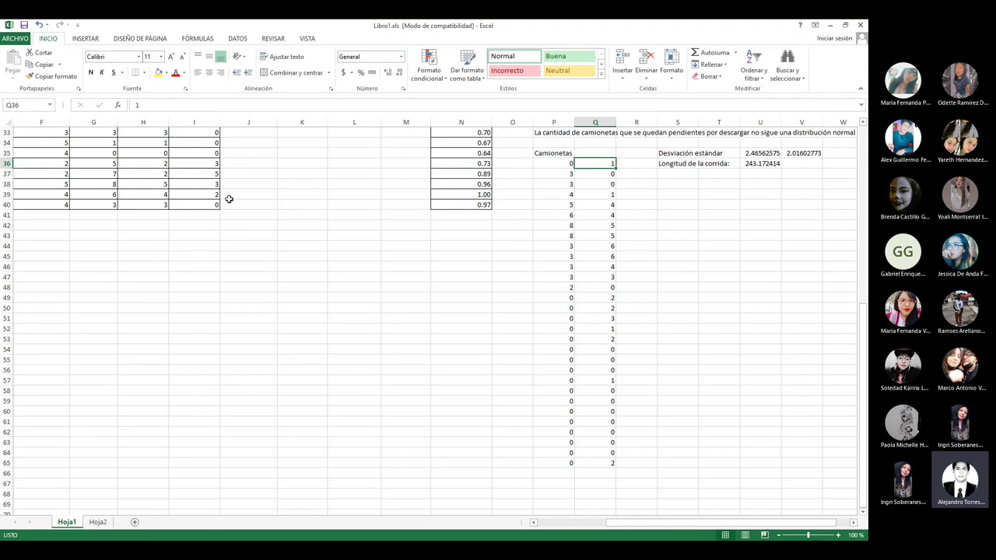
scroll(230, 199, up, 11)
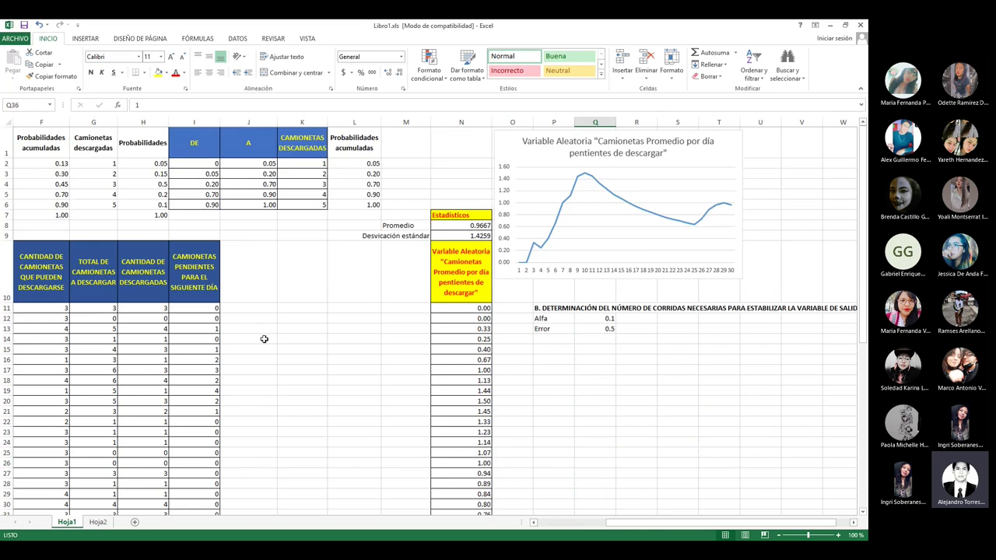
scroll(264, 339, down, 3)
scroll(263, 339, down, 1)
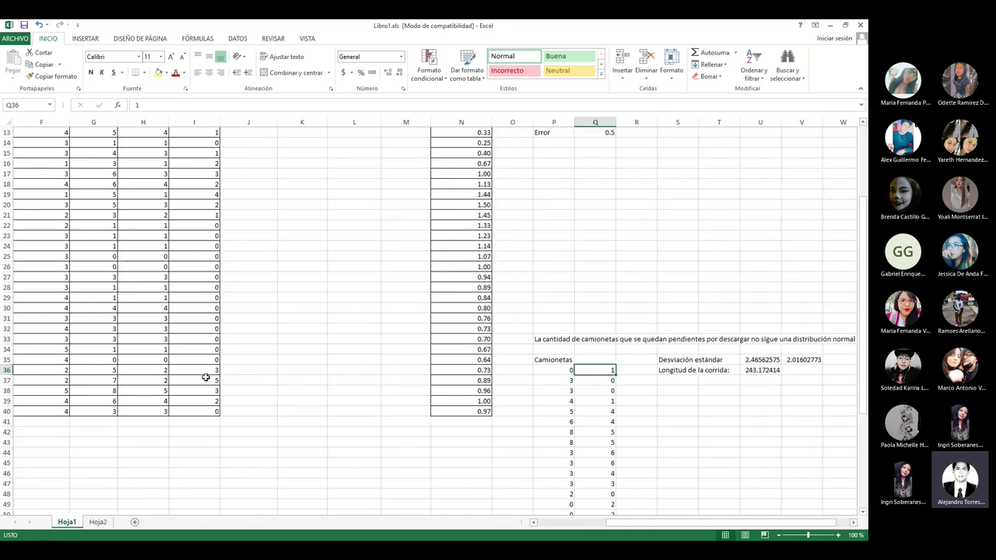
scroll(278, 320, up, 4)
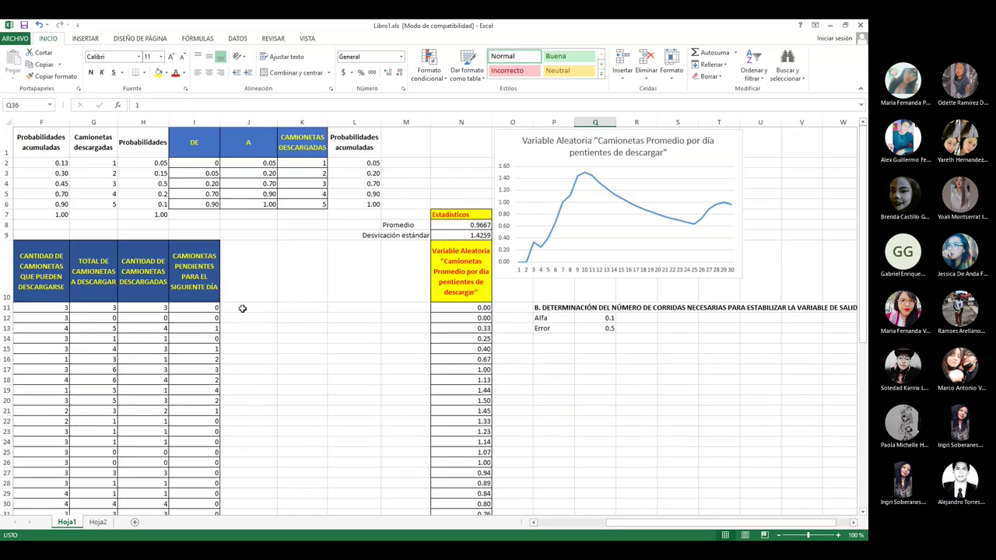
scroll(218, 405, down, 8)
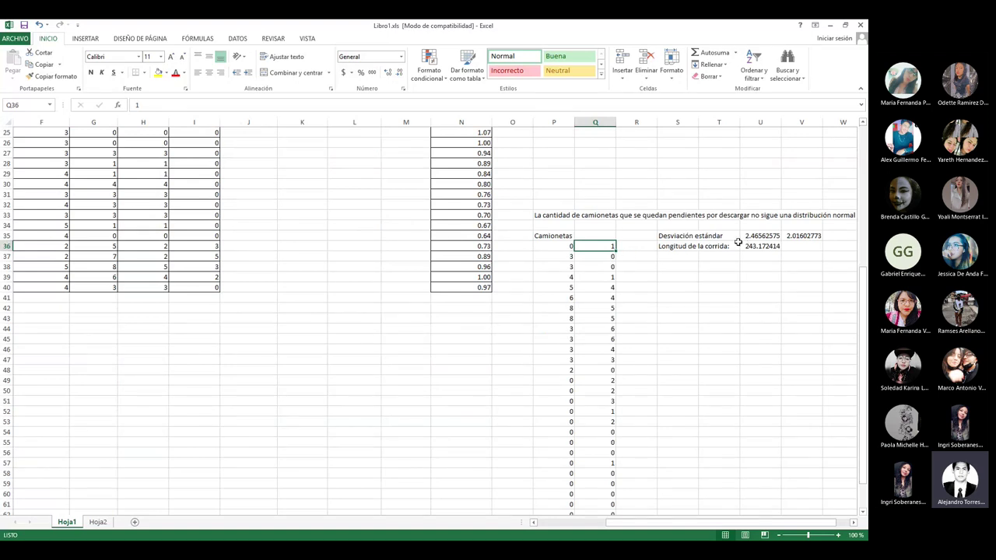
click(767, 236)
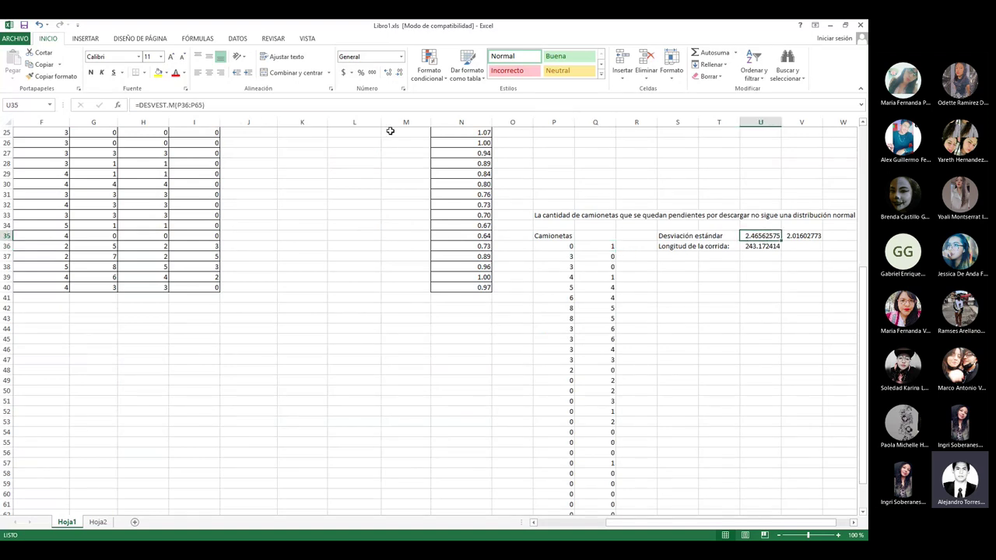
click(224, 107)
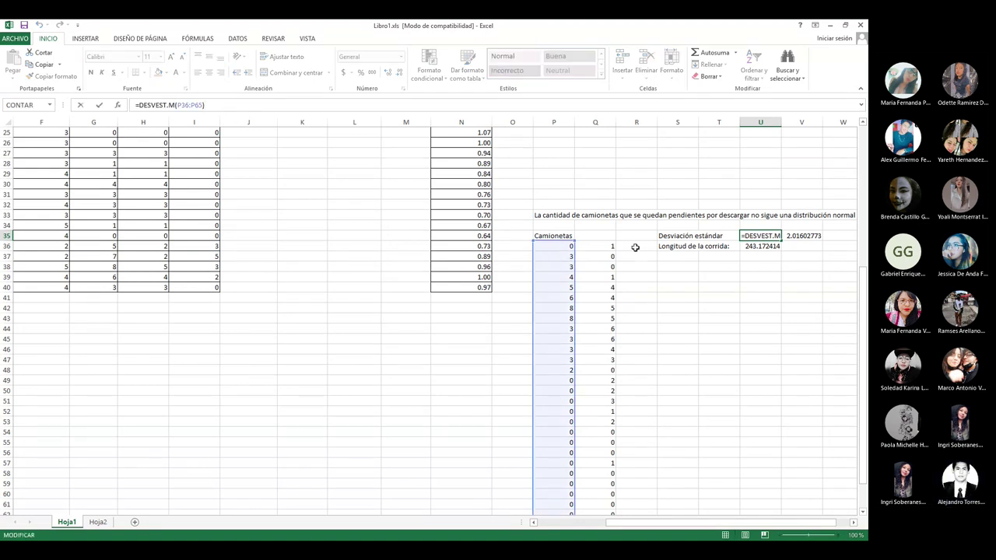
key(Return)
Clear Q36:Q65 and delete the #¡DIV/0! standard deviation formula in V35.
click(603, 249)
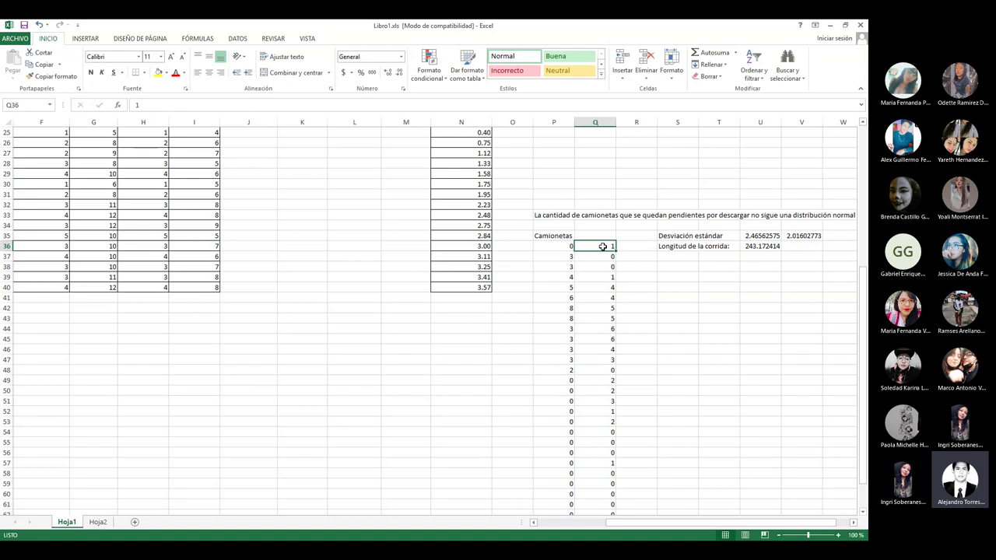
drag(603, 248, 606, 491)
key(Delete)
click(800, 184)
key(Delete)
click(585, 184)
Review U35's =DESVEST.M(P36:P65) formula, then close the workbook window.
scroll(618, 318, up, 2)
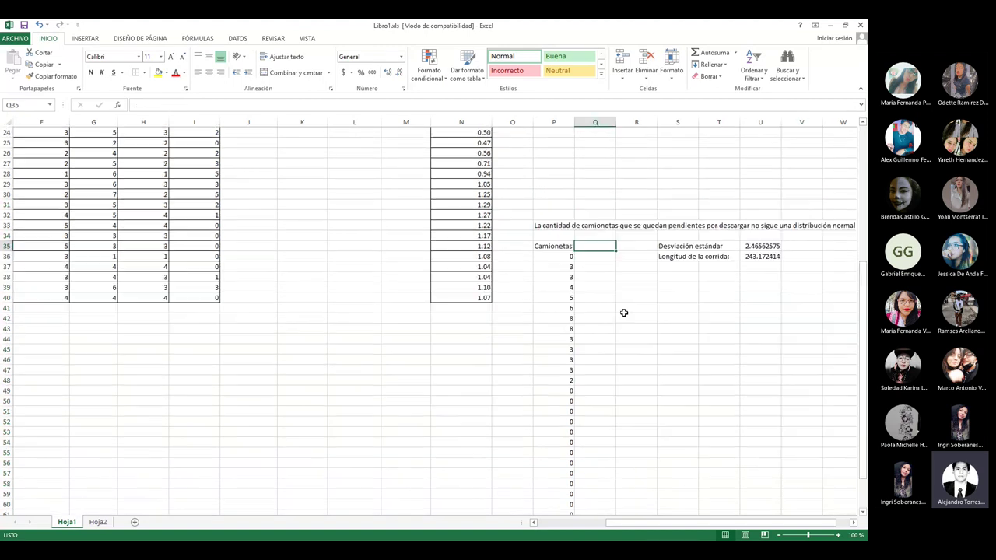
click(758, 246)
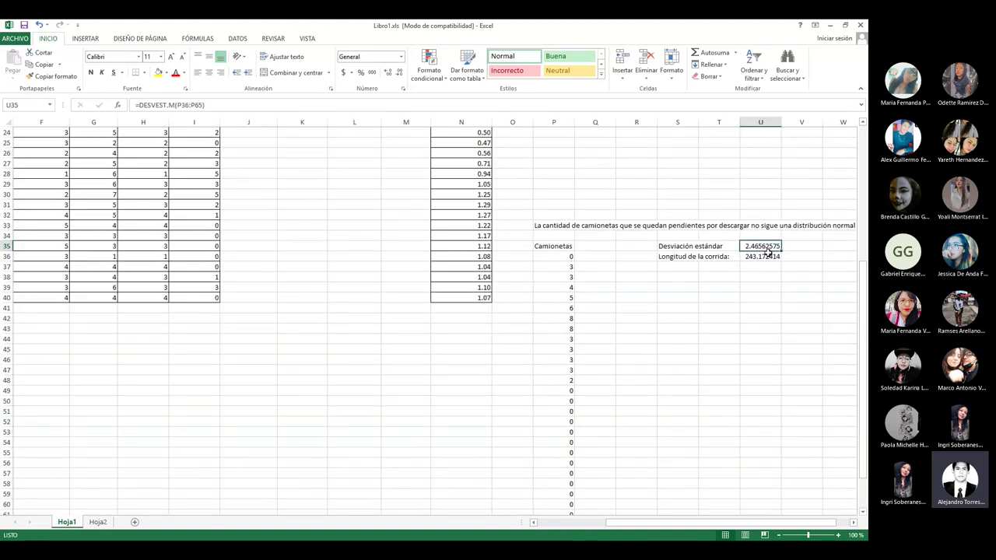
click(231, 105)
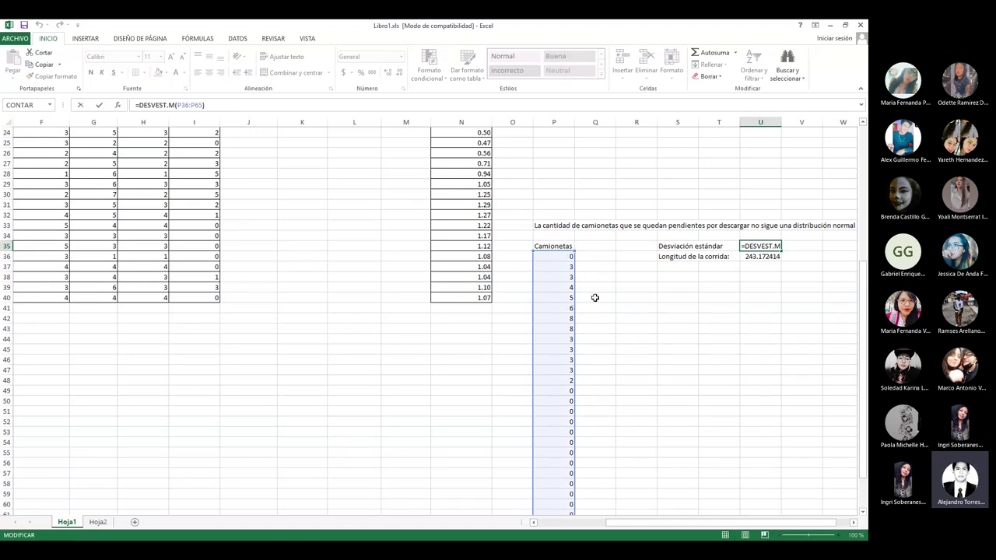
drag(861, 307, 864, 332)
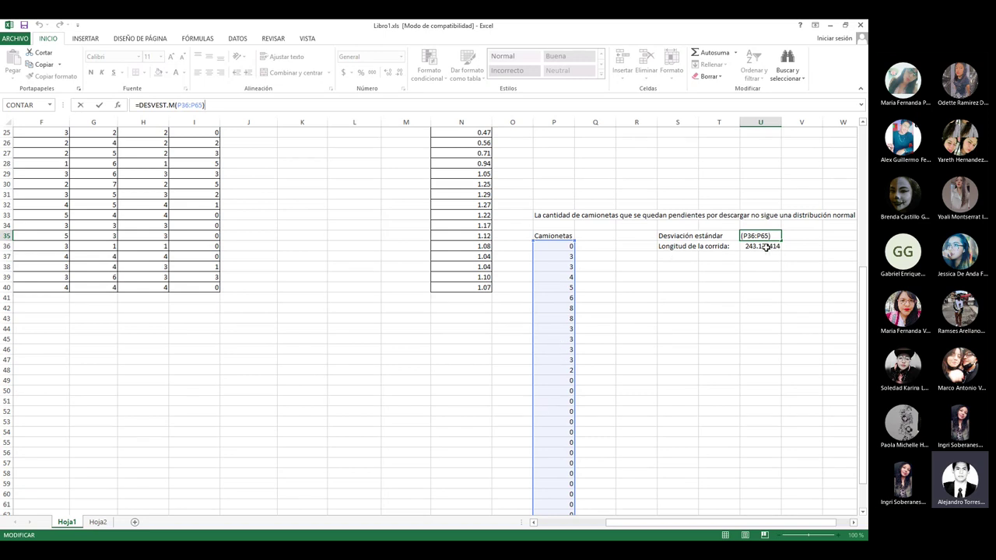
click(862, 25)
Discard unsaved changes and return to the U36 run-length formula =(1/0.1)*(U35/0.5)^2.
click(447, 306)
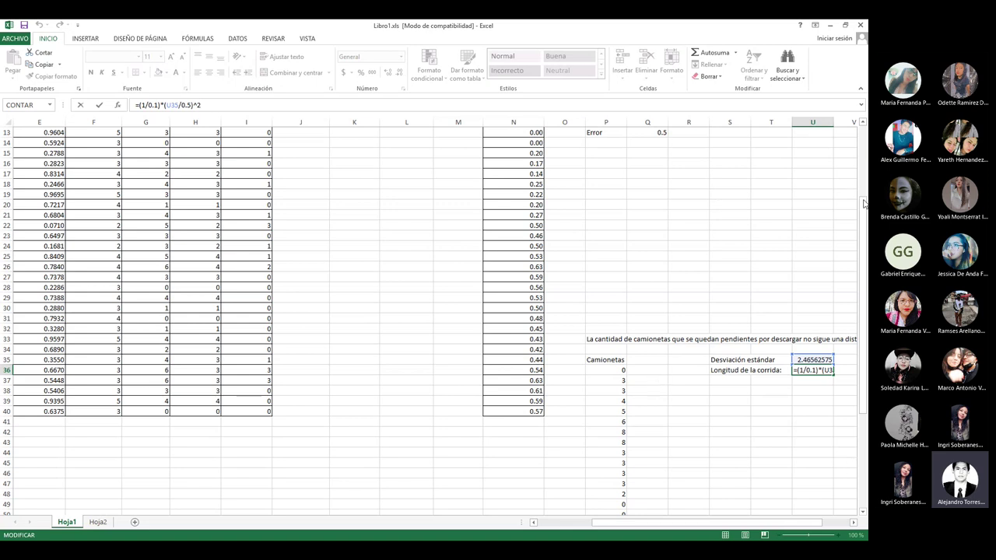
mouse_move(862, 233)
mouse_down()
mouse_move(863, 221)
mouse_move(863, 235)
mouse_up()
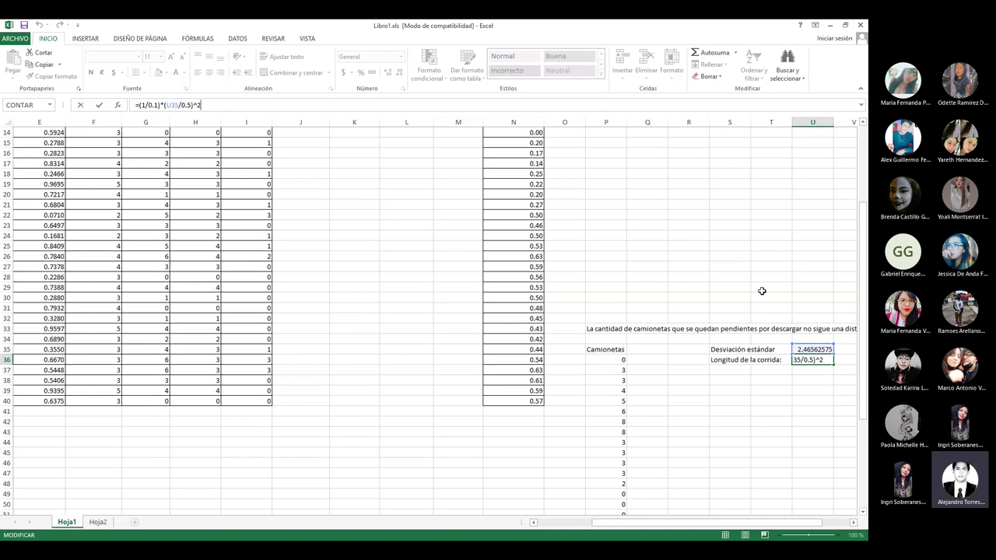
Check the chart at the top, then commit the U36 formula =(1/0.1)*(U35/0.5)^2.
drag(861, 267, 861, 194)
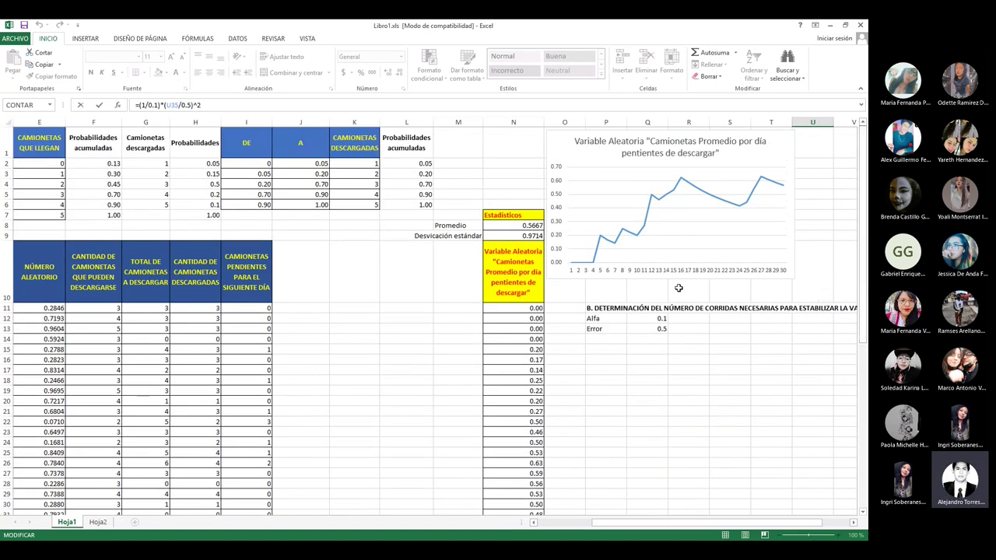
drag(864, 218, 866, 298)
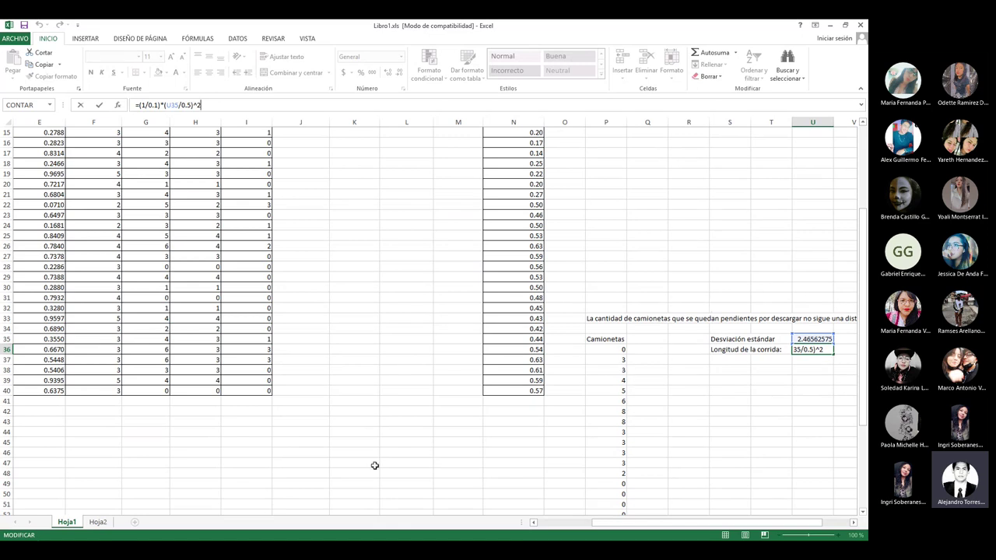
key(Return)
Browse Hoja2's ten-replica statistics, line chart and conclusions down to row 153.
click(98, 522)
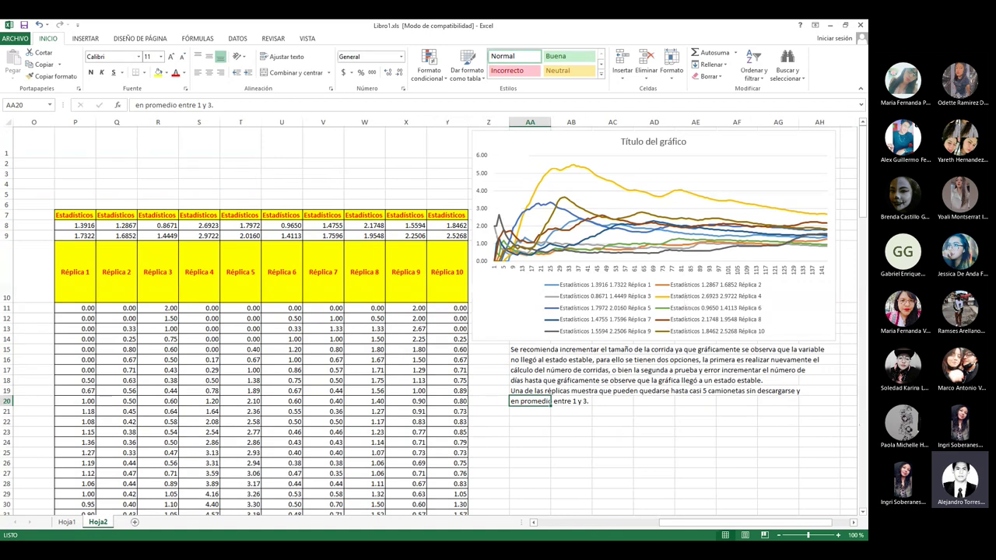
drag(750, 527, 622, 529)
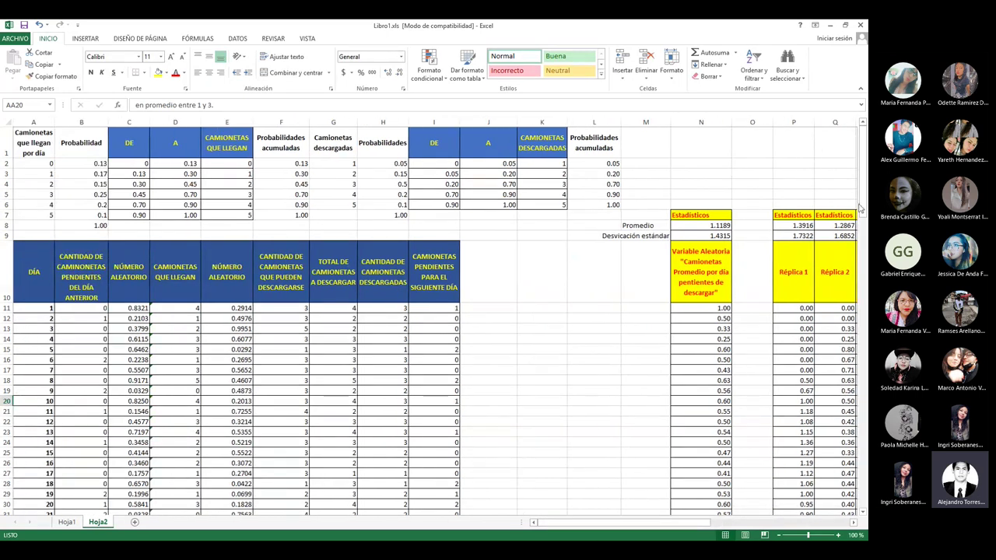
drag(864, 194, 859, 501)
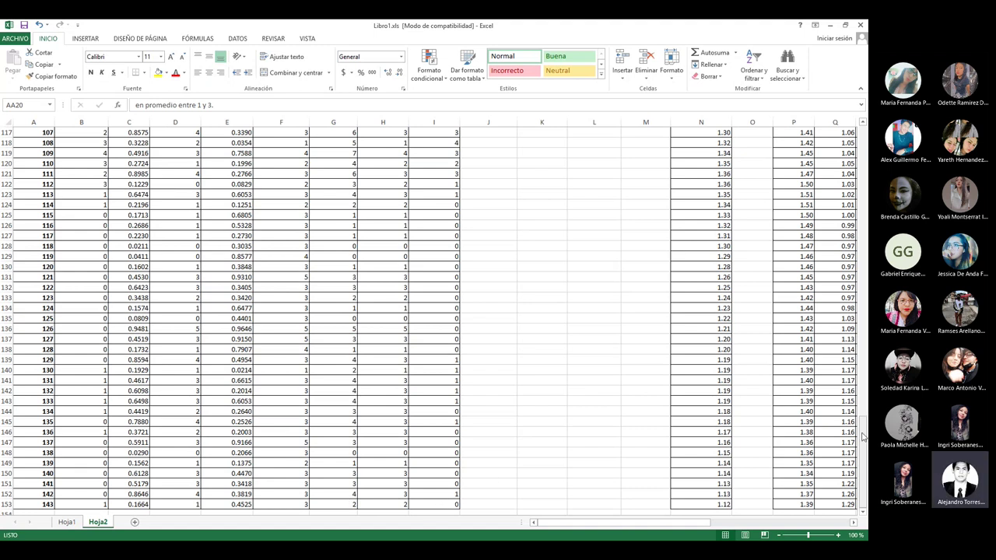
drag(862, 437, 862, 435)
Close the Libro1 window, discarding changes with No guardar.
click(860, 25)
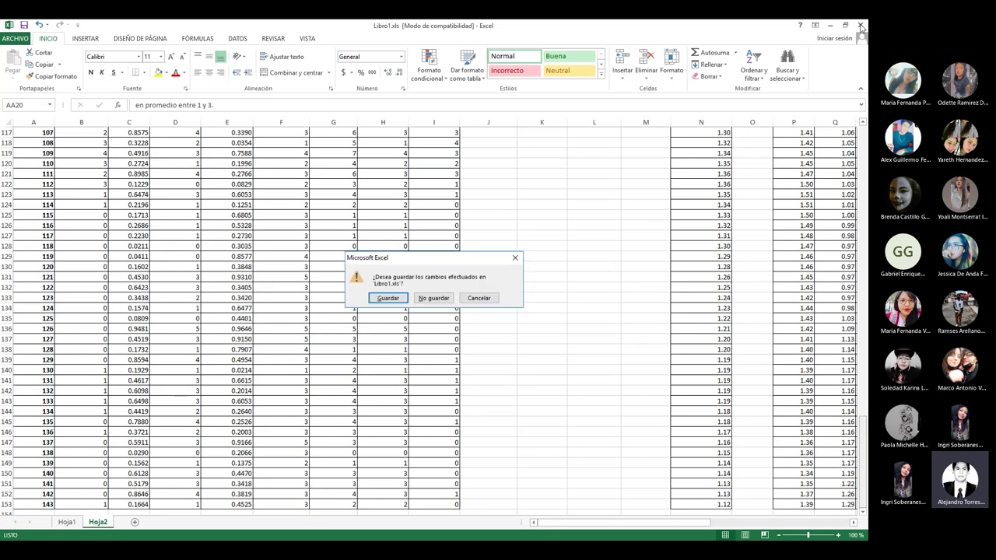
click(421, 297)
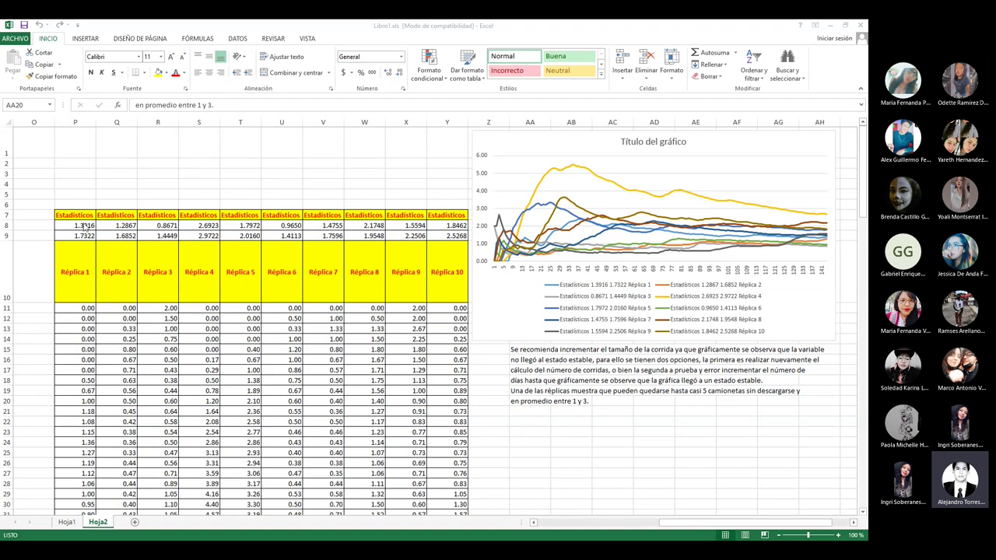
click(671, 527)
drag(669, 526, 596, 527)
click(864, 178)
drag(865, 200, 689, 269)
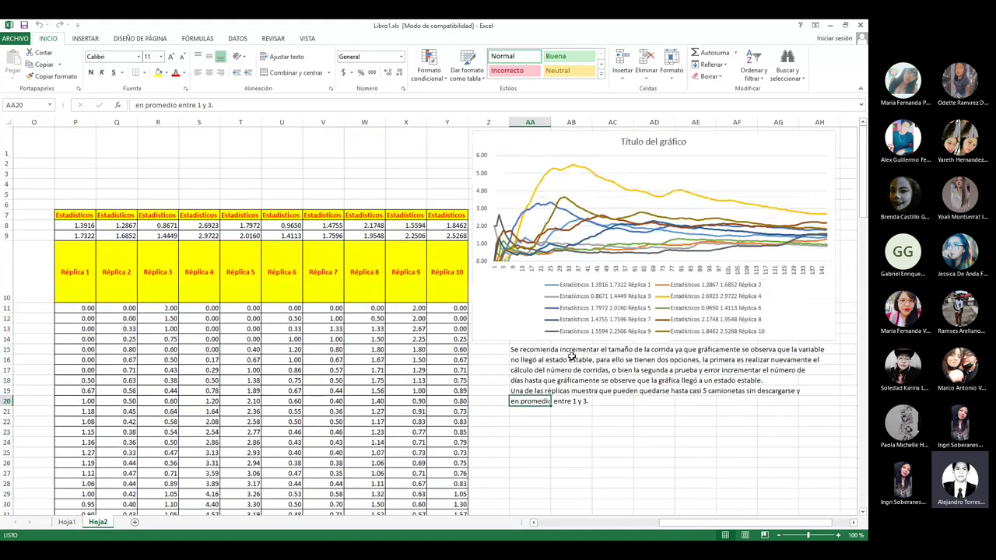
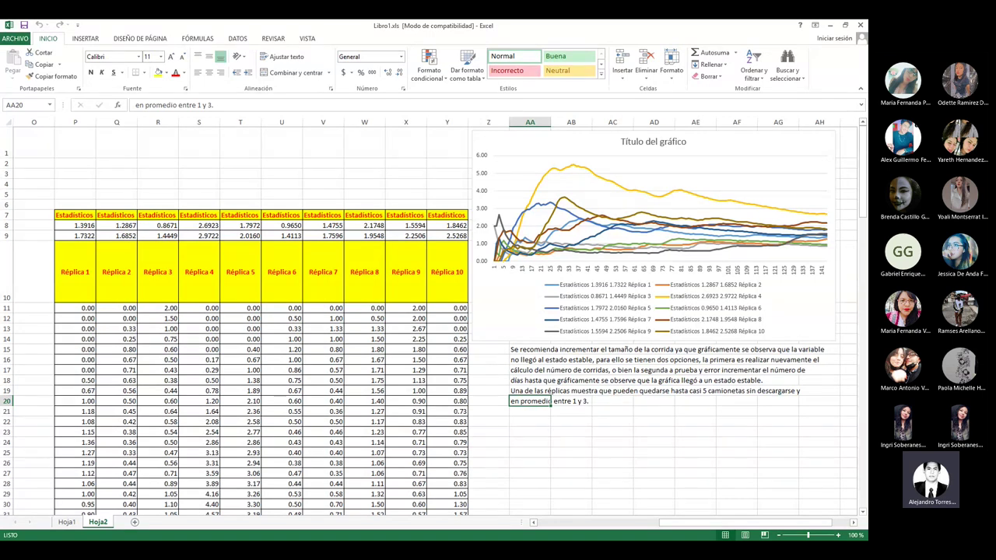
On Hoja1, inspect the run-length formula =(1/0.1)*(U35/0.5)^2 in U36, giving 243.172414.
key(alt+Tab)
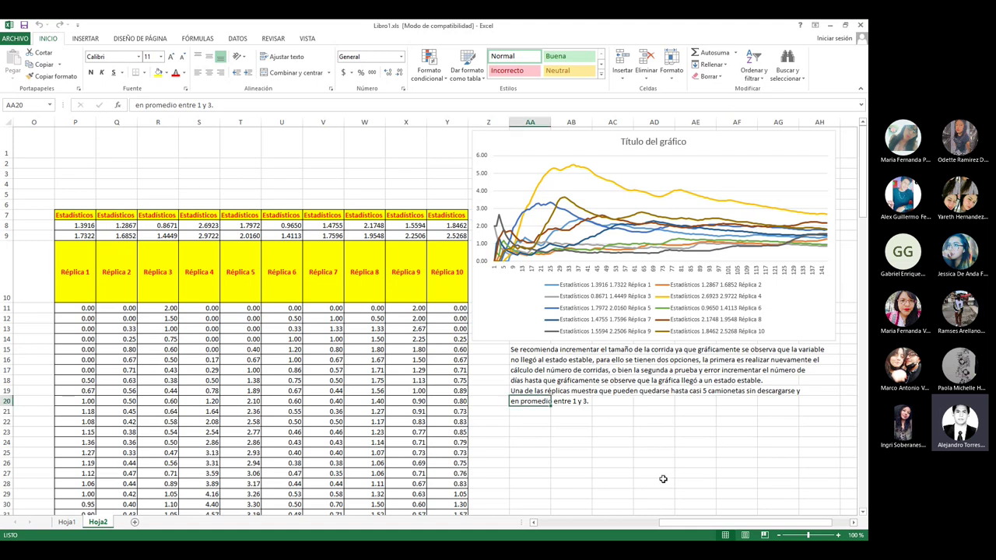
drag(678, 526, 654, 527)
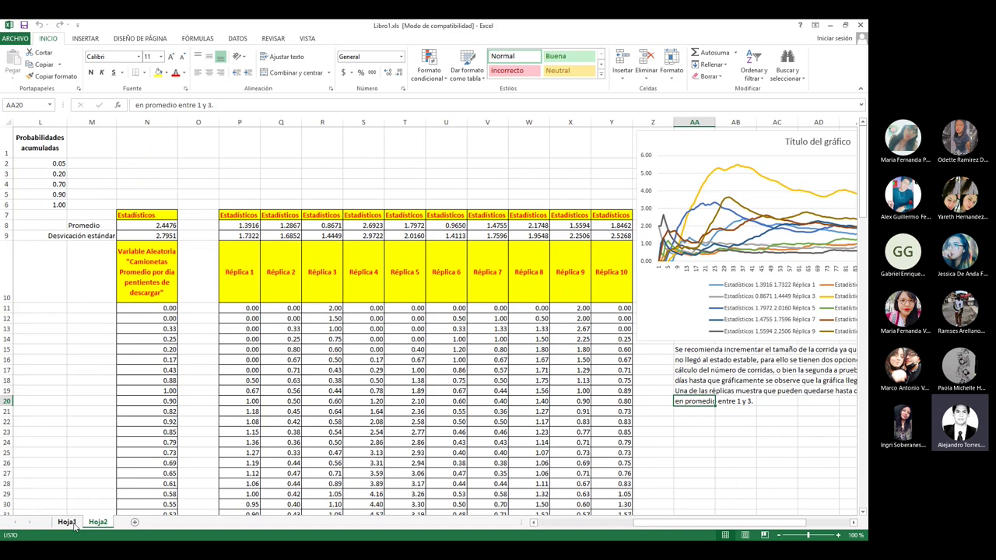
click(74, 524)
scroll(542, 371, down, 5)
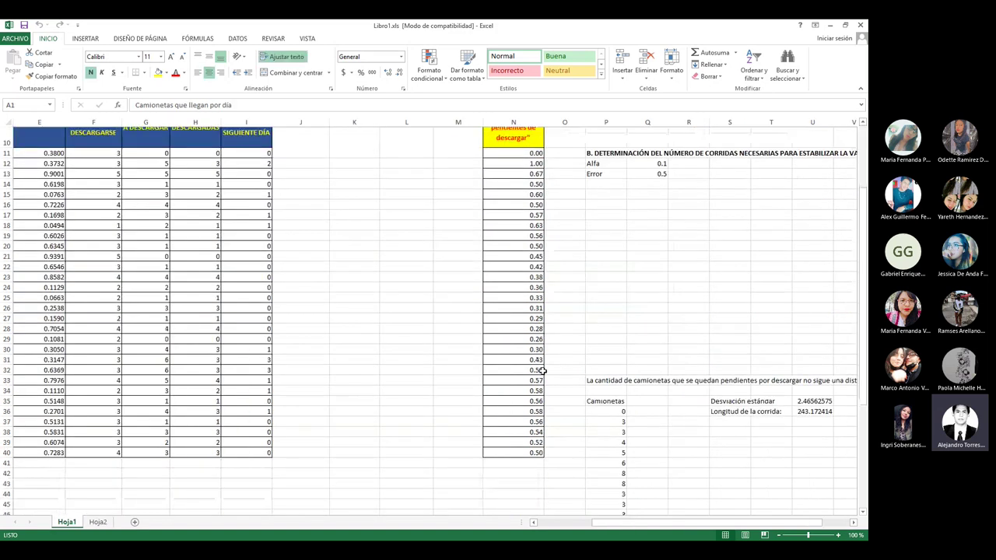
click(734, 340)
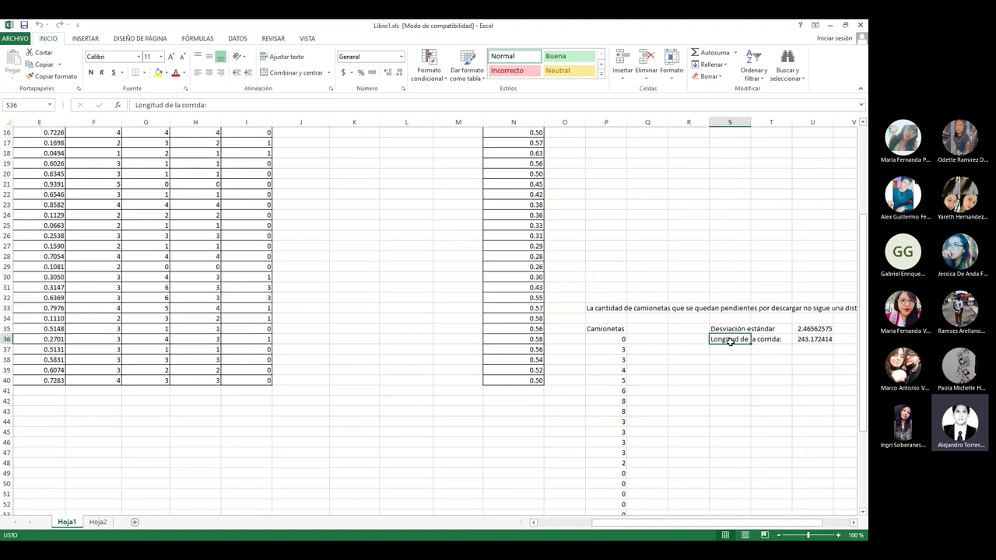
click(815, 340)
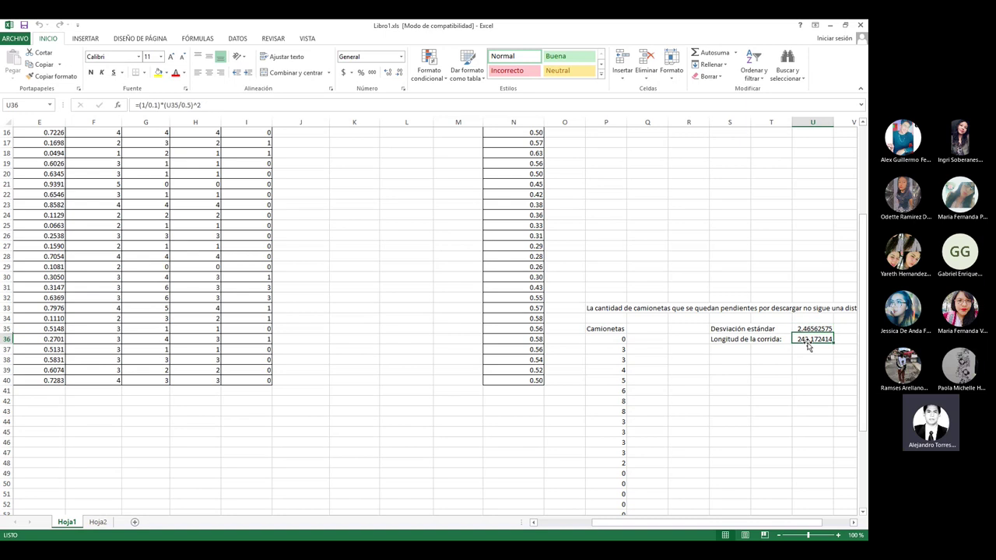
click(202, 103)
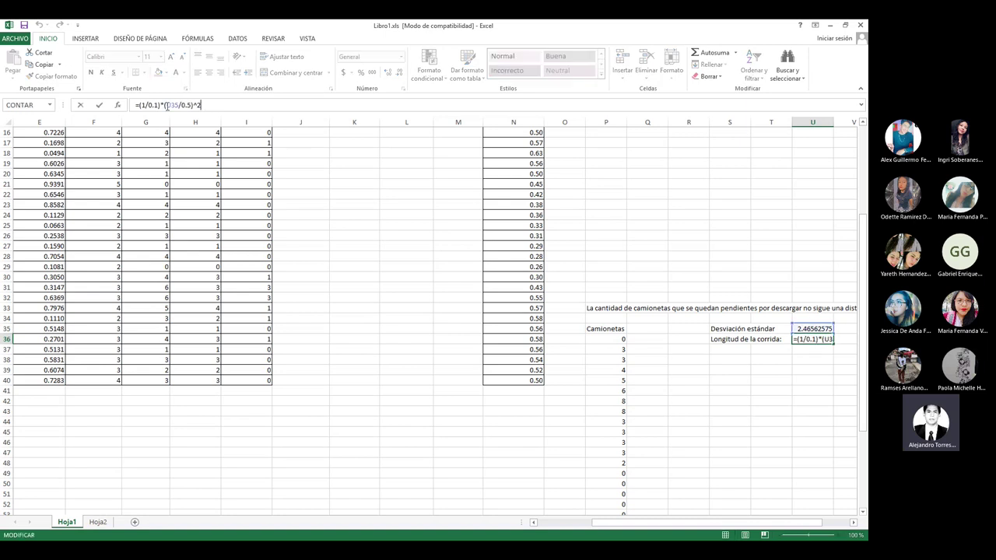
click(739, 339)
click(802, 328)
click(217, 104)
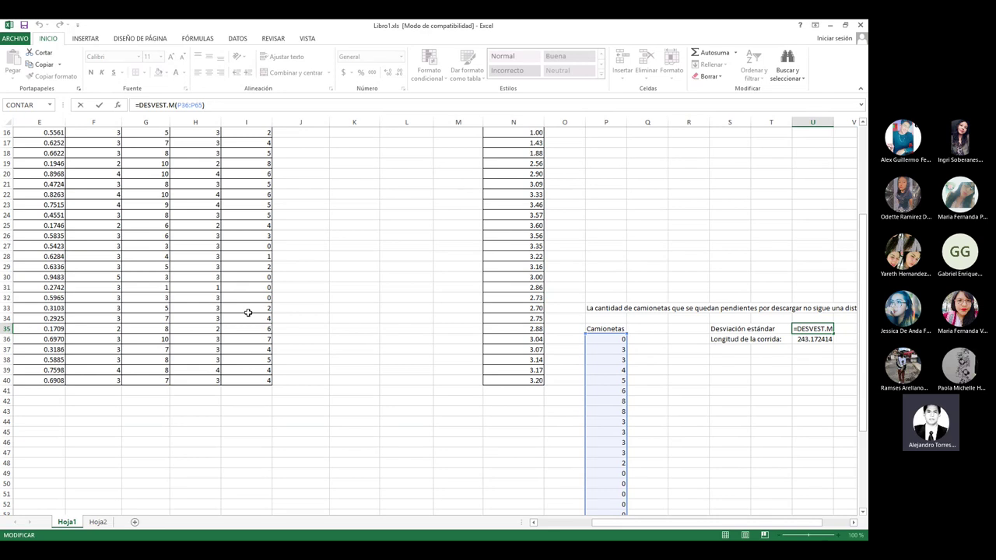
click(763, 339)
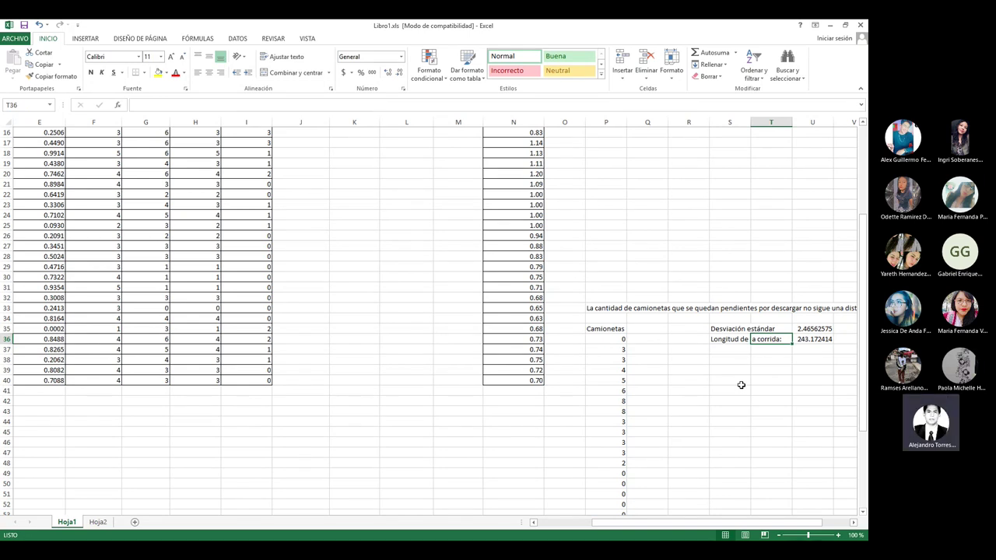
Glance at the Hoja2 replicas sheet, then return to Hoja1 with the run-length figures.
click(98, 522)
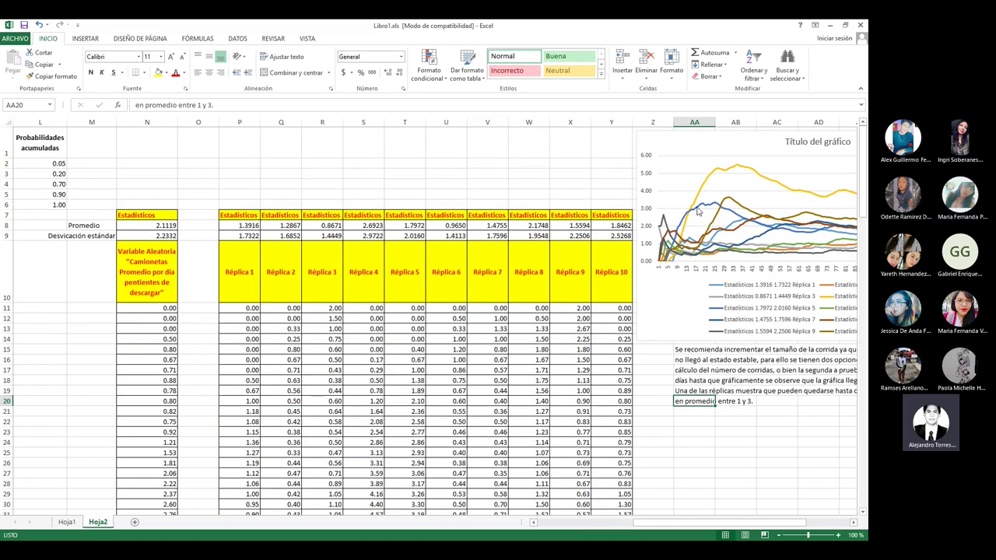
scroll(668, 527, right, 3)
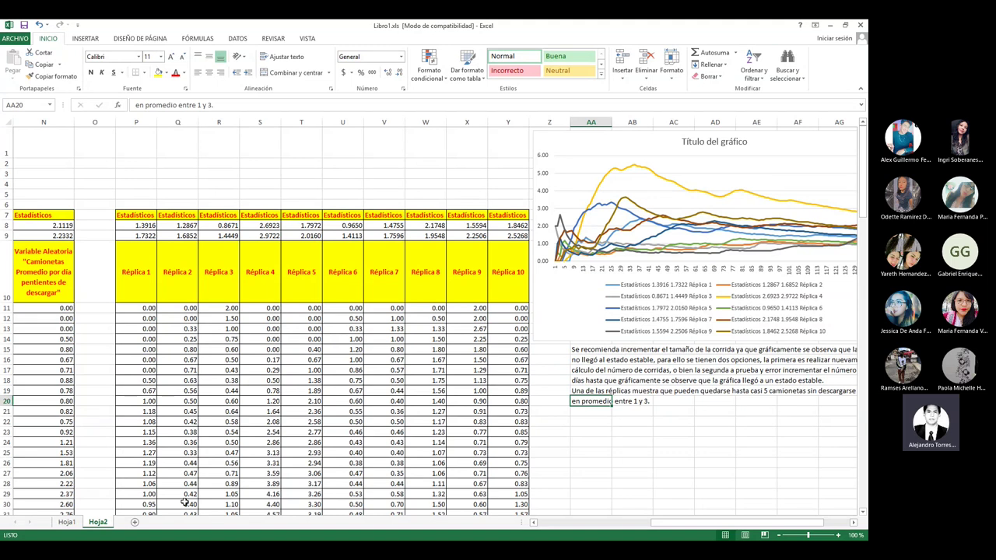
click(66, 521)
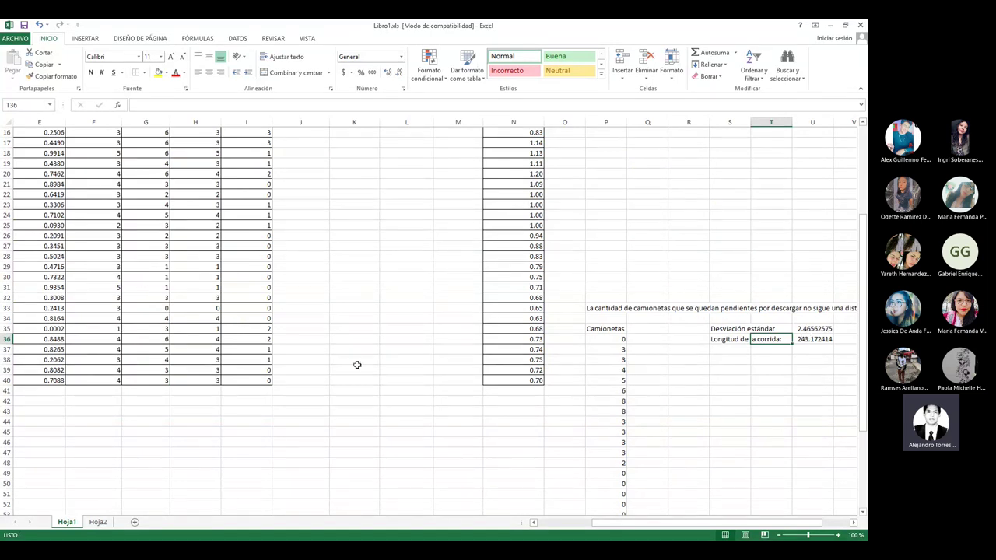
click(97, 521)
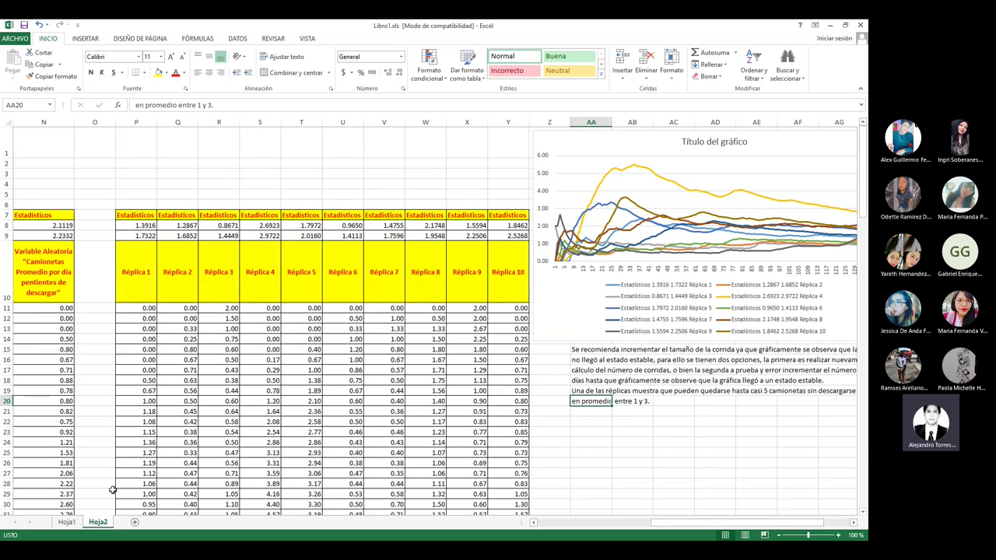
Return to Hoja1, which shows the 2.46562575 standard deviation and 243.172414 run length.
click(67, 522)
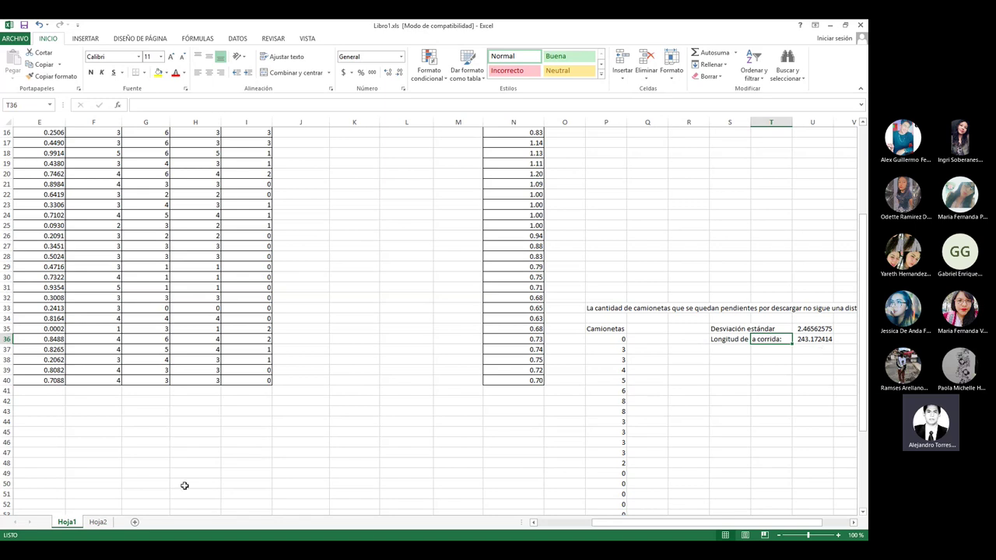
Return to Hoja2 with the ten-replica chart and its conclusions.
click(98, 522)
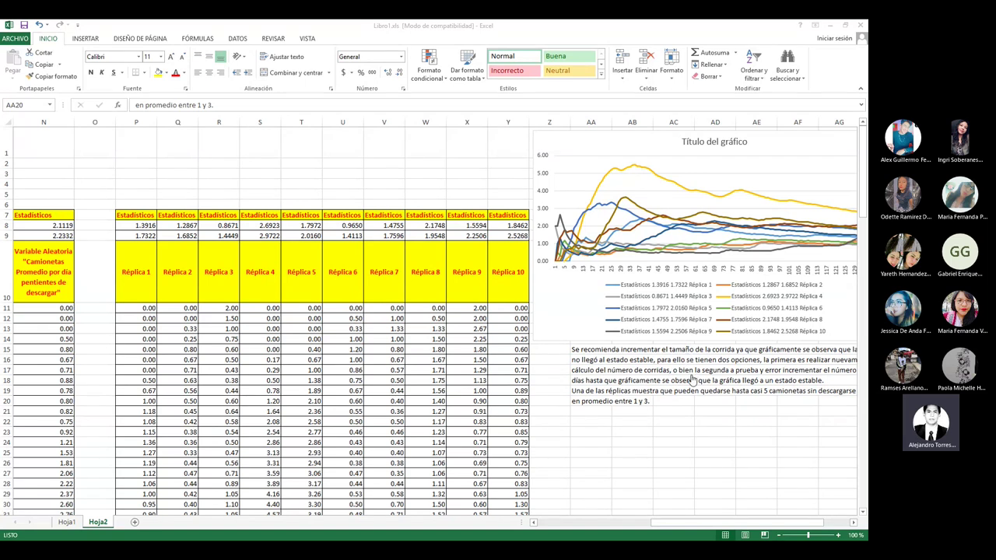
Check I11, then edit N11's running-average formula =PROMEDIO($I$11:I11) on Hoja2.
click(67, 521)
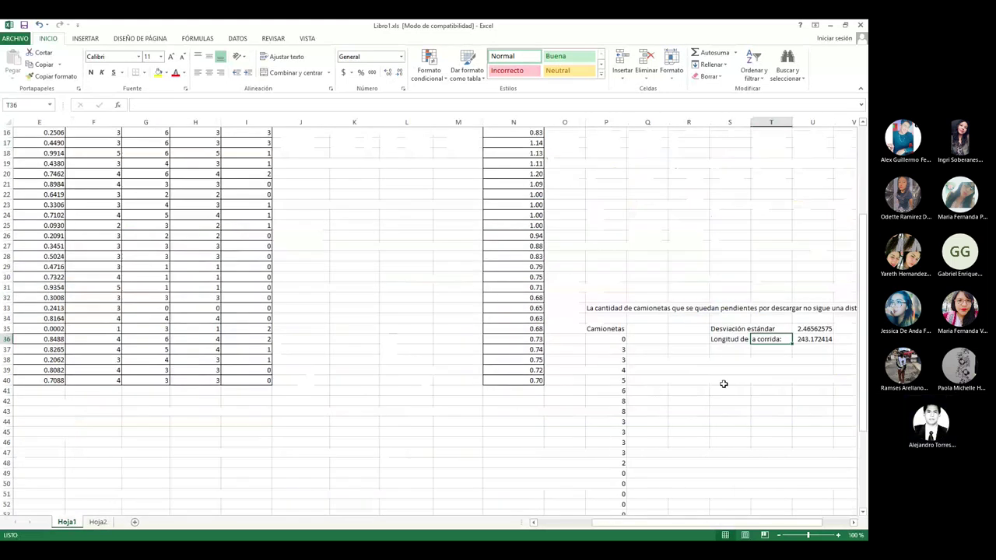
click(98, 522)
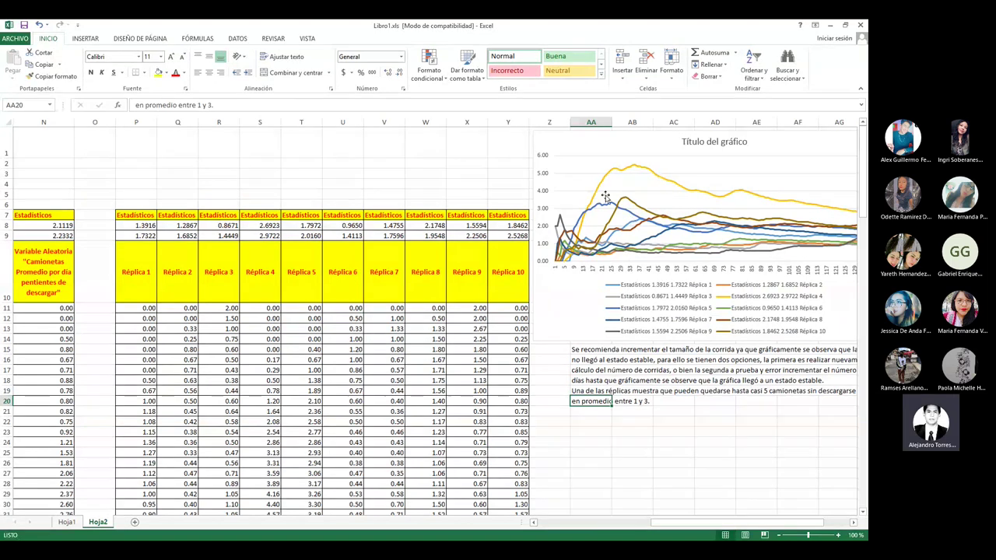
drag(673, 527, 596, 526)
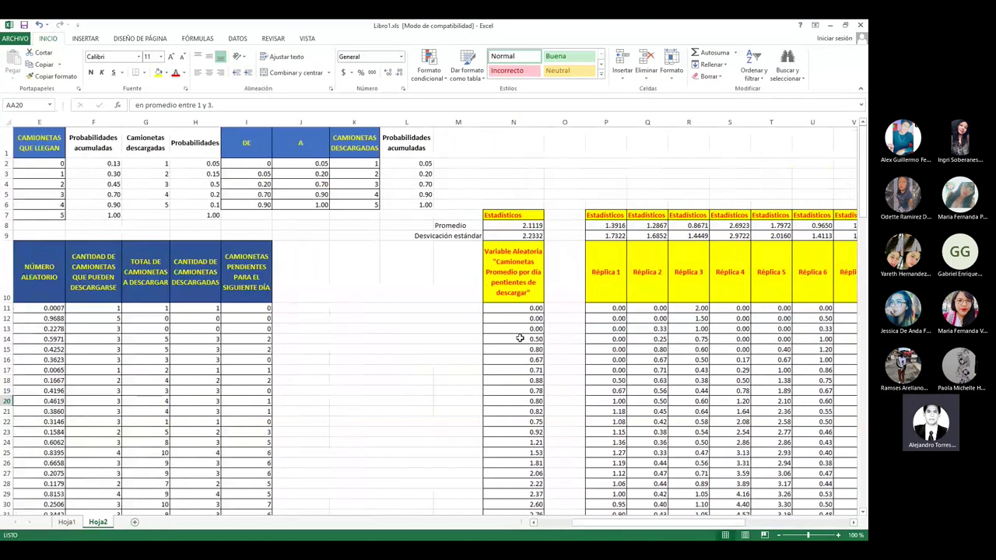
click(507, 308)
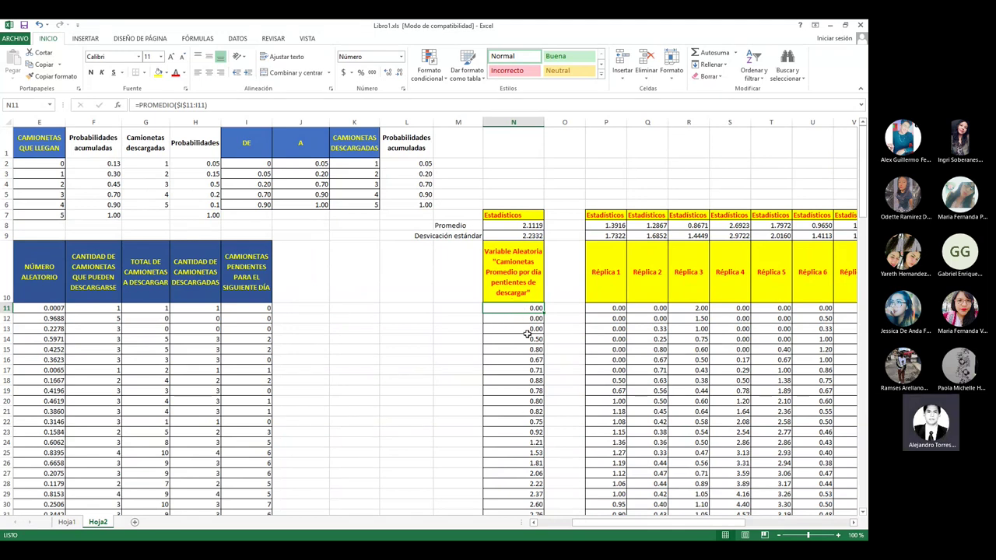
click(248, 309)
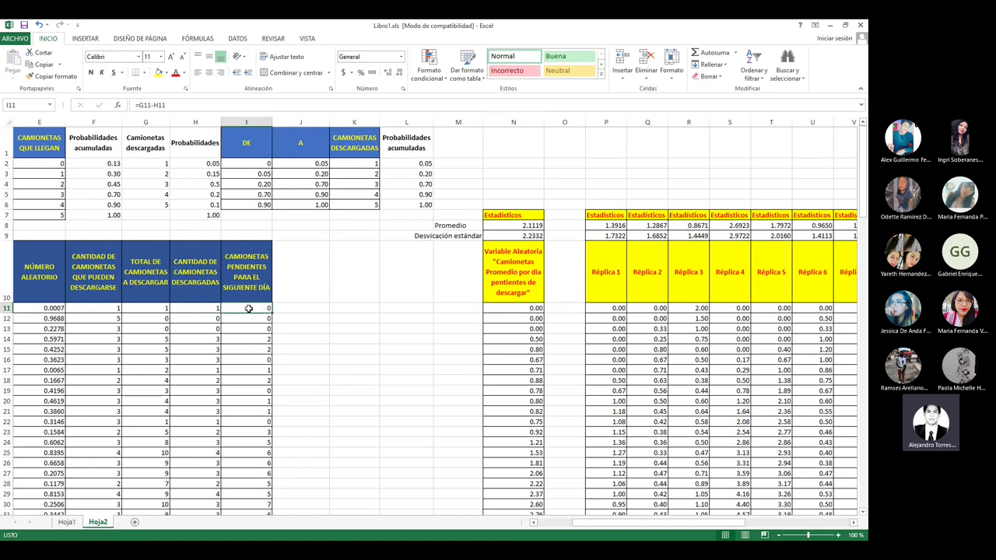
click(496, 308)
key(F2)
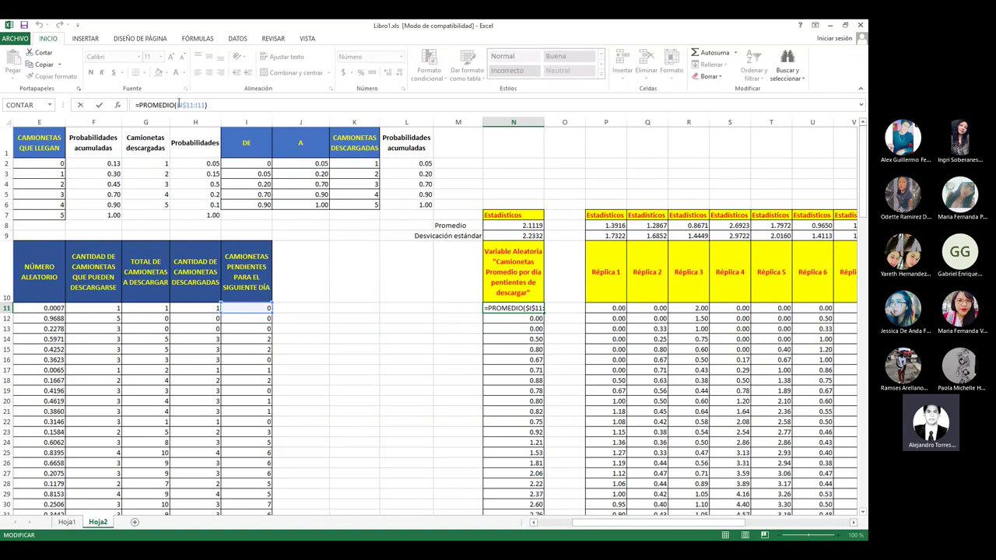
Step through the running-average formulas in N11, N12 and N13, adding a closing parenthesis.
key(Return)
click(210, 103)
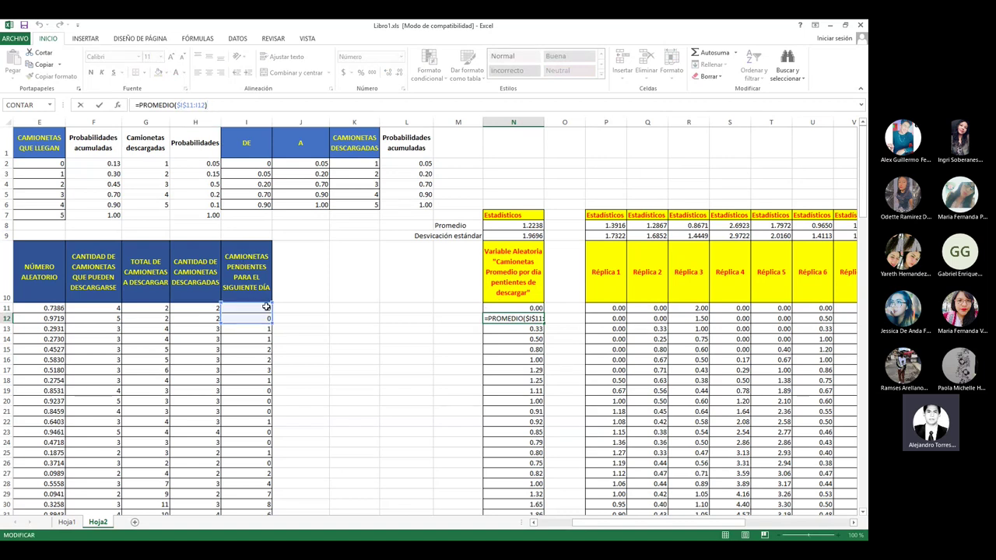
click(532, 328)
double_click(531, 327)
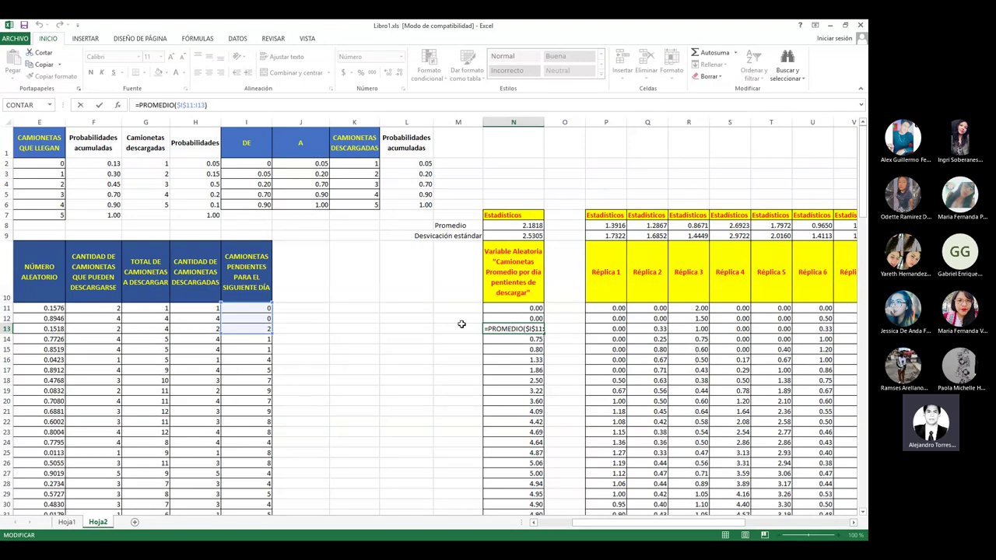
text())
Scroll column N down to rows 67–103, where the average falls to 3.03, and close the workbook.
drag(864, 153, 865, 444)
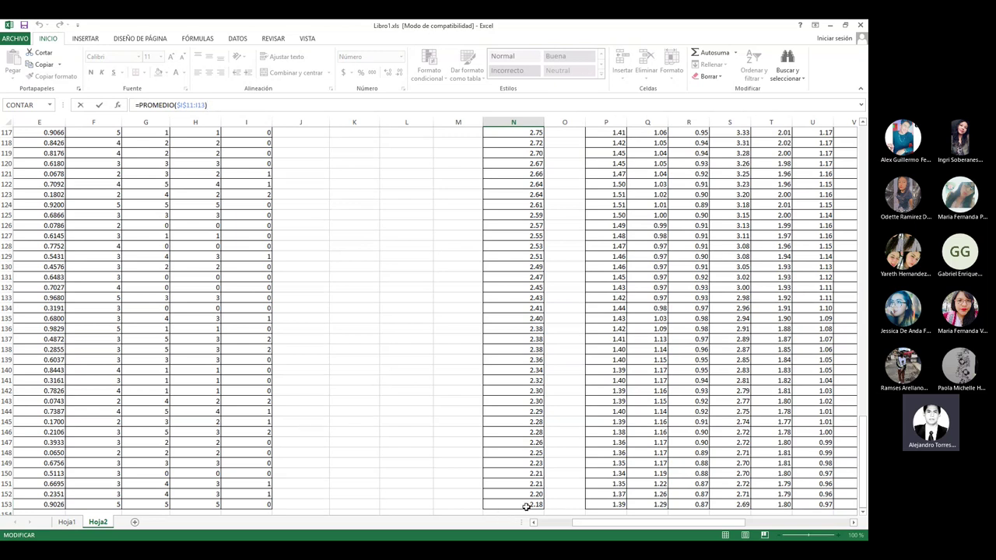
drag(866, 444, 866, 440)
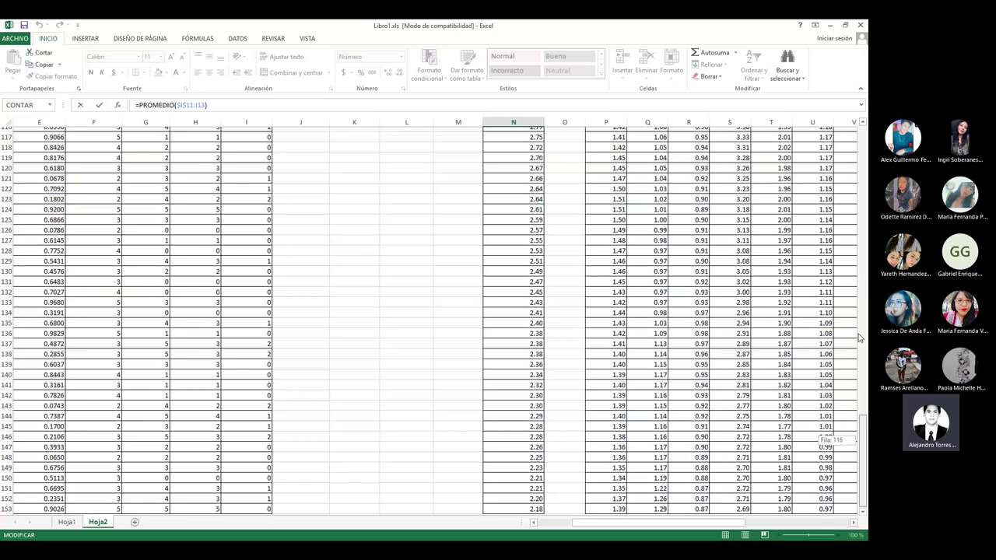
drag(859, 336, 863, 327)
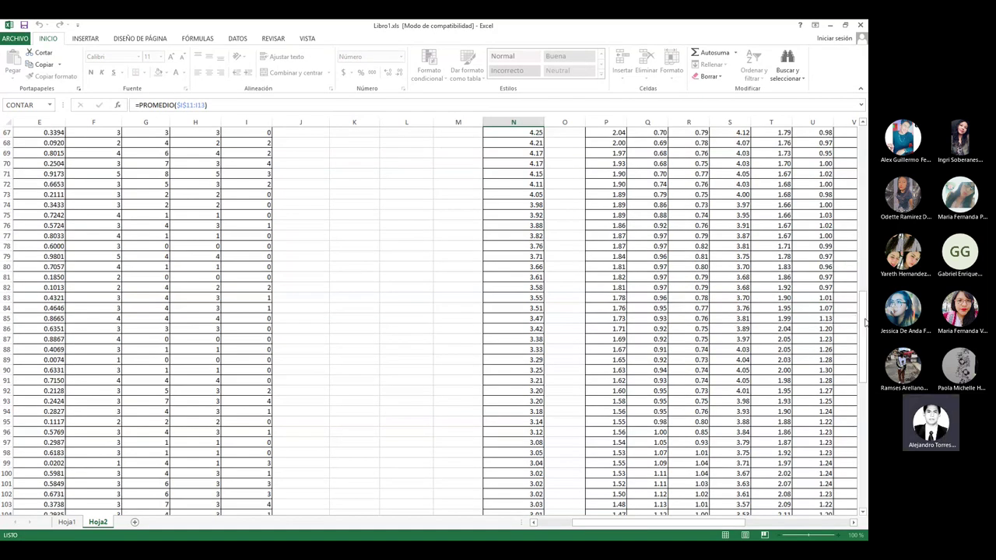
click(859, 26)
Discard the unsaved changes and return to the shared workbook's Hoja2 statistics.
click(420, 308)
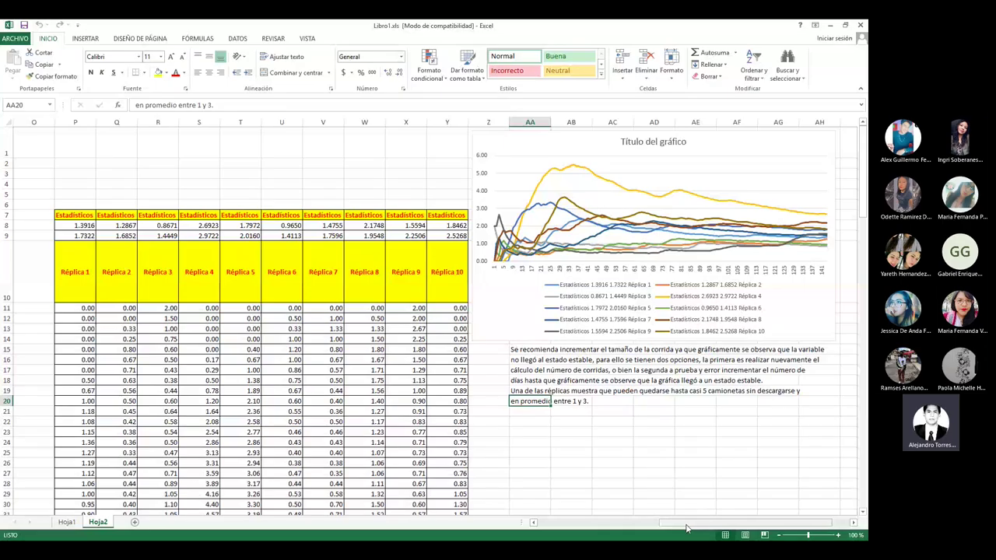
drag(686, 528, 622, 524)
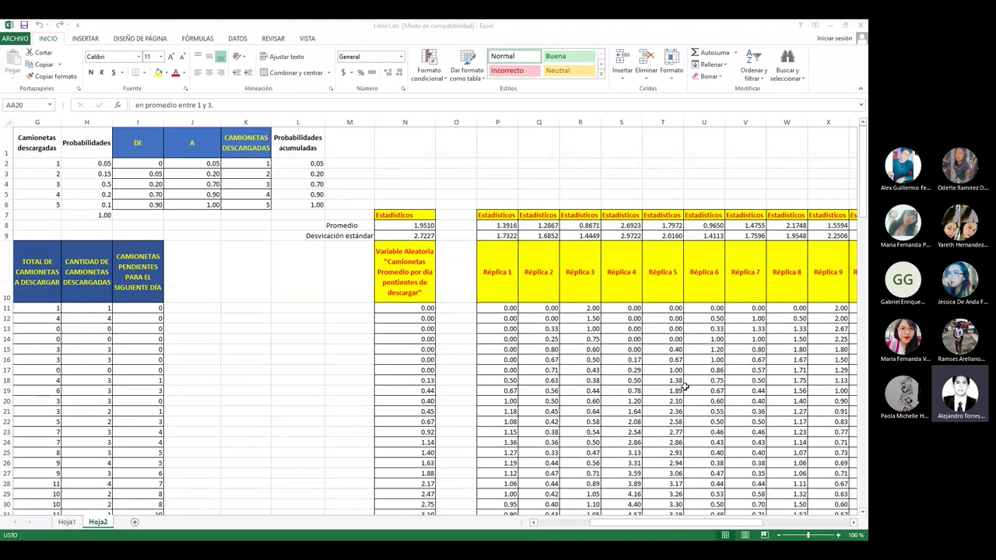
Close the workbook again, choosing No guardar to discard the changes.
drag(678, 528, 696, 525)
click(861, 25)
click(448, 300)
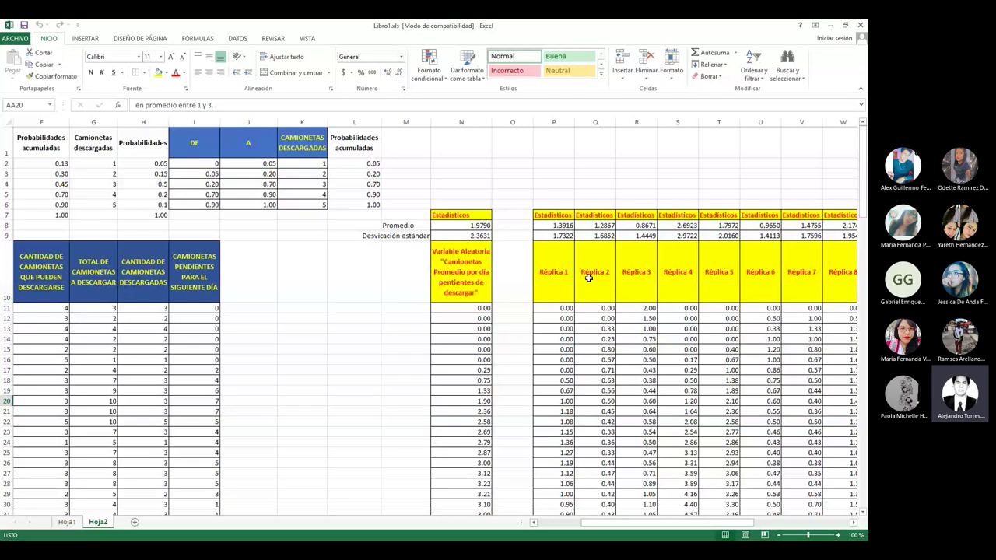
Copy column N from the Estadisticos heading in N7 down to row 153.
click(462, 215)
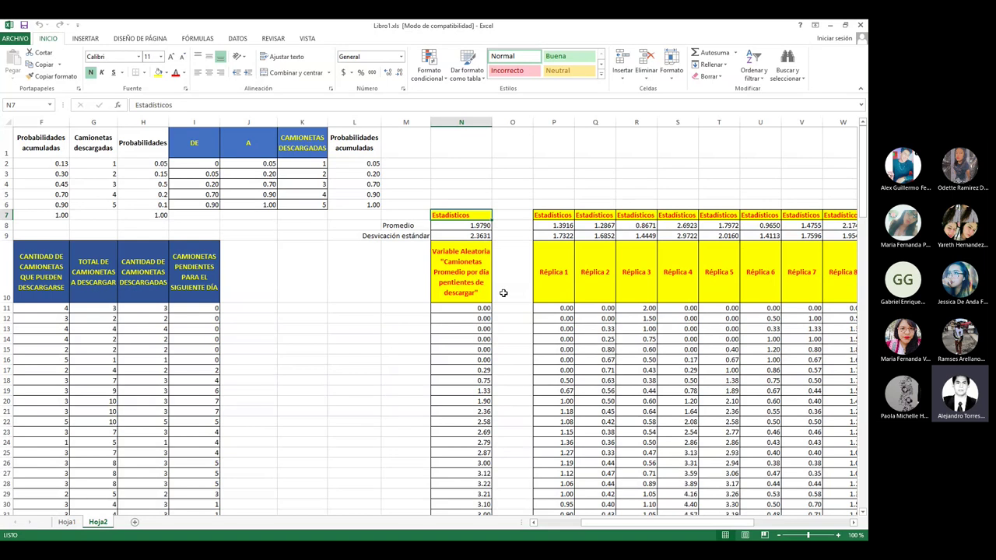
key(ctrl+shift+Down)
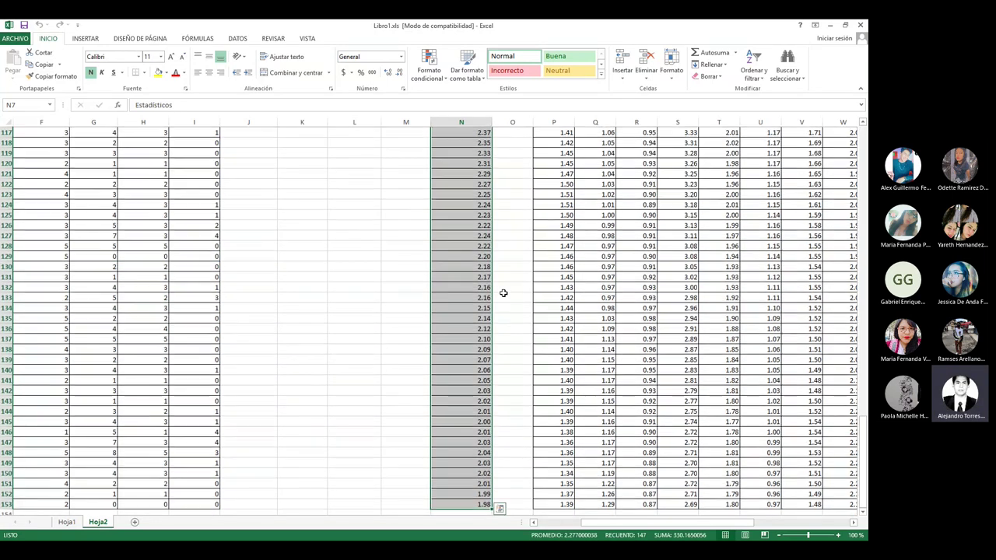
drag(862, 431, 862, 199)
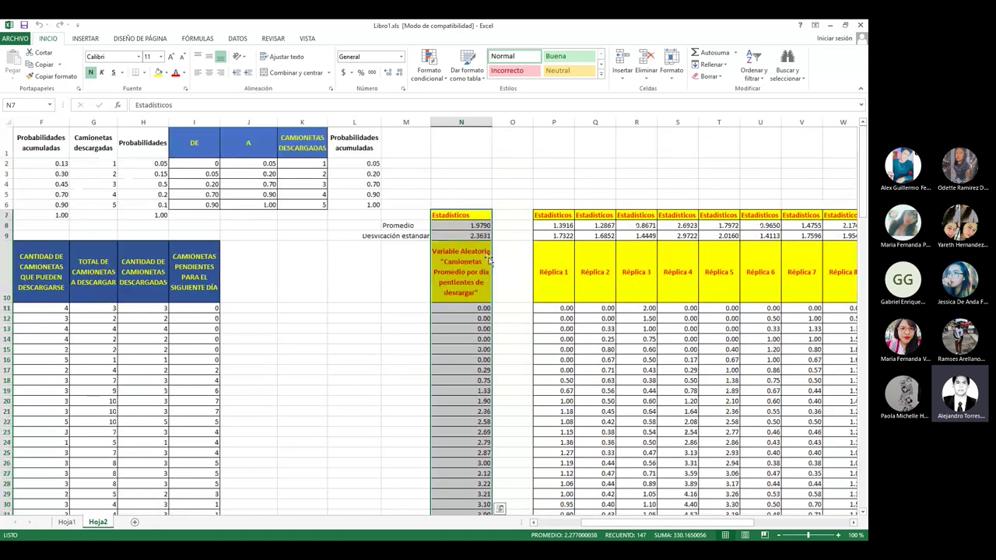
right_click(446, 243)
click(467, 260)
right_click(457, 265)
click(480, 285)
Review the Pegado especial options at O7, then dismiss the menu without pasting.
right_click(511, 214)
click(536, 262)
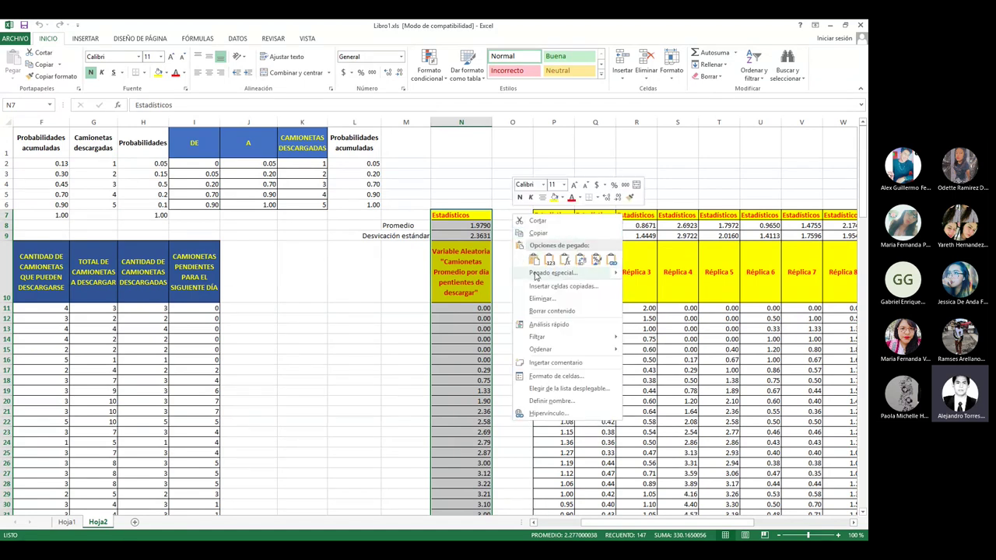
mouse_move(534, 276)
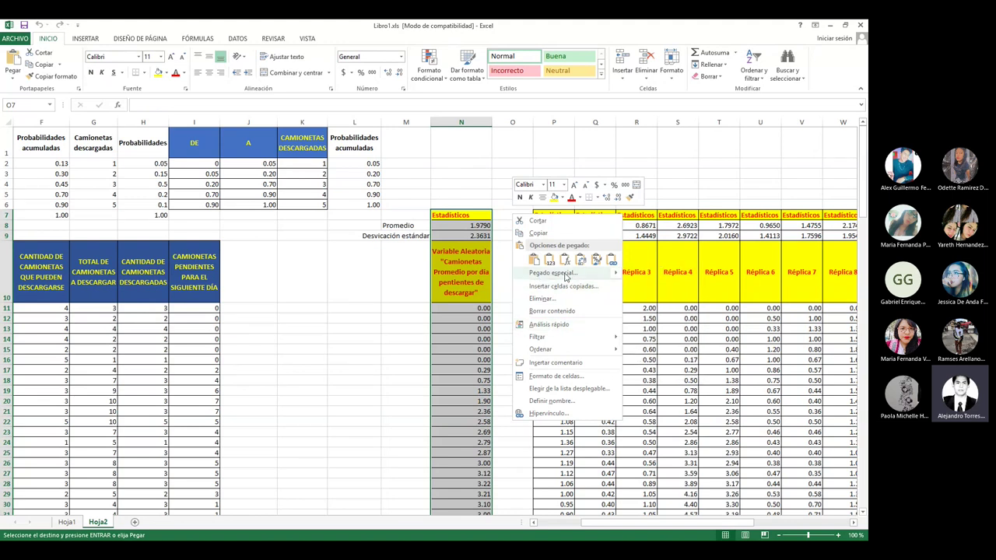
mouse_move(566, 278)
click(504, 214)
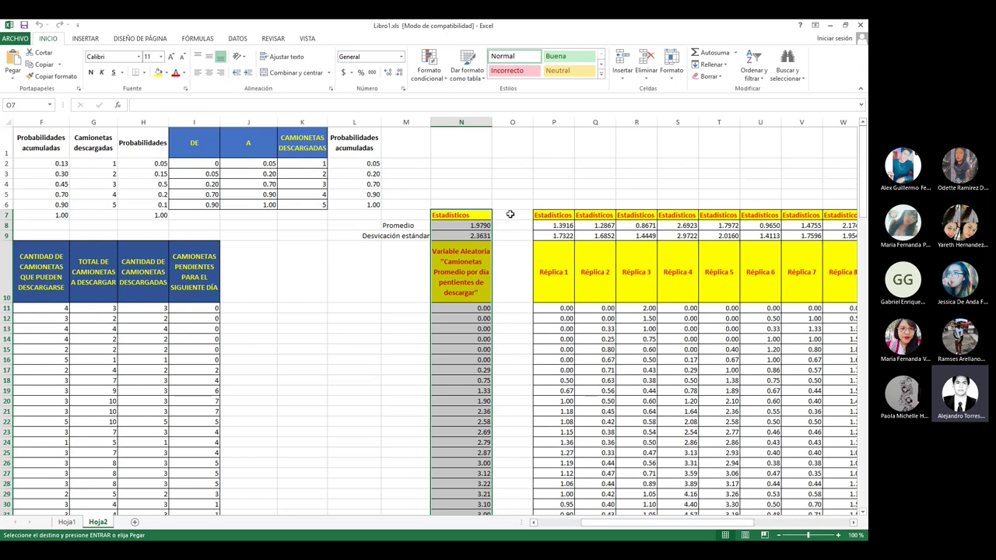